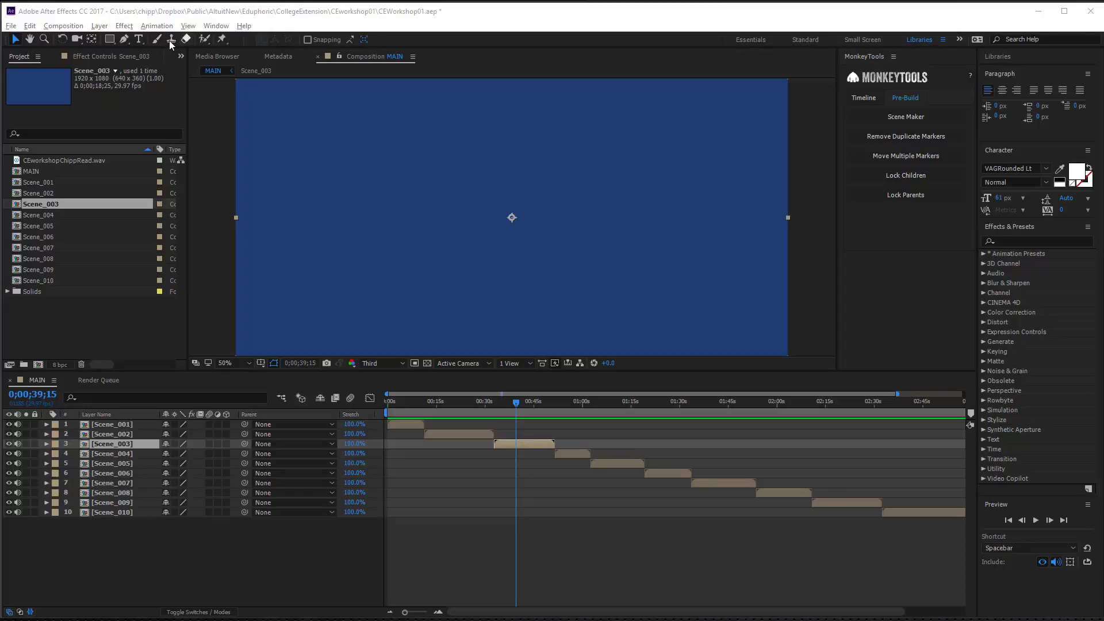
pyautogui.click(215, 26)
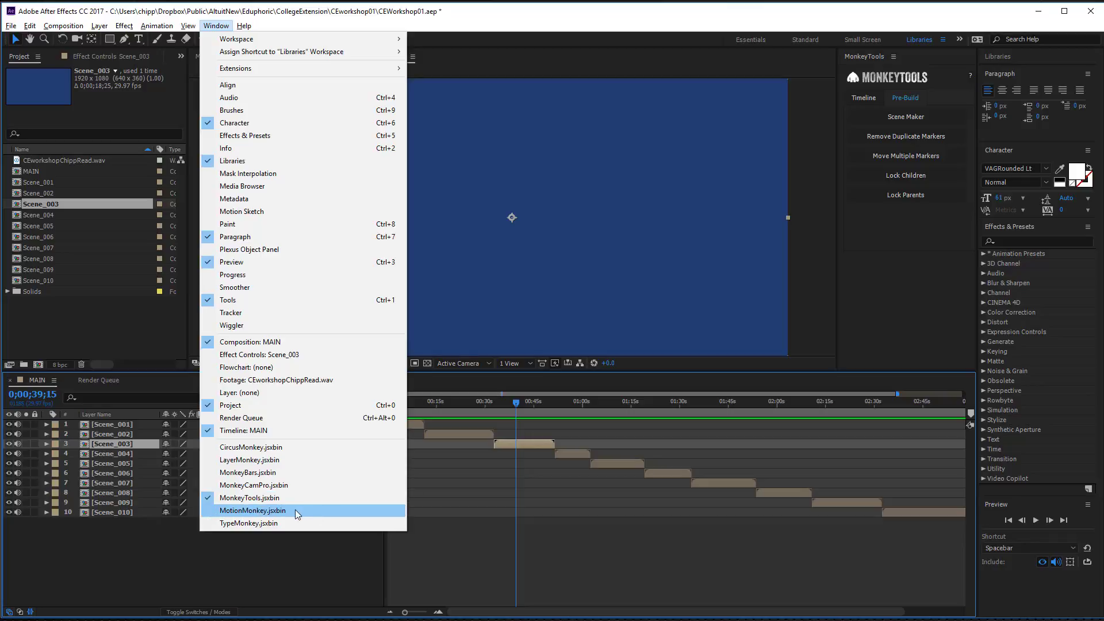
pyautogui.hotkey('alt', 'Tab')
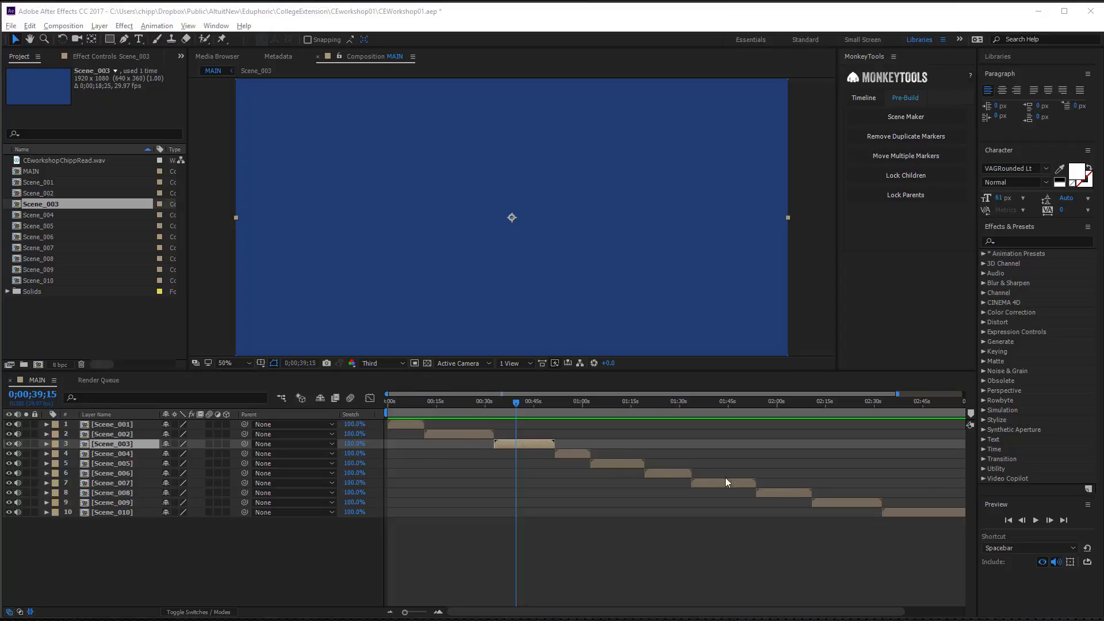
# Step: Open the Scene_003 composition from the MAIN timeline and set its work area from 0;00;03;28 to 0;00;11;01
pyautogui.click(84, 447)
pyautogui.doubleClick(85, 447)
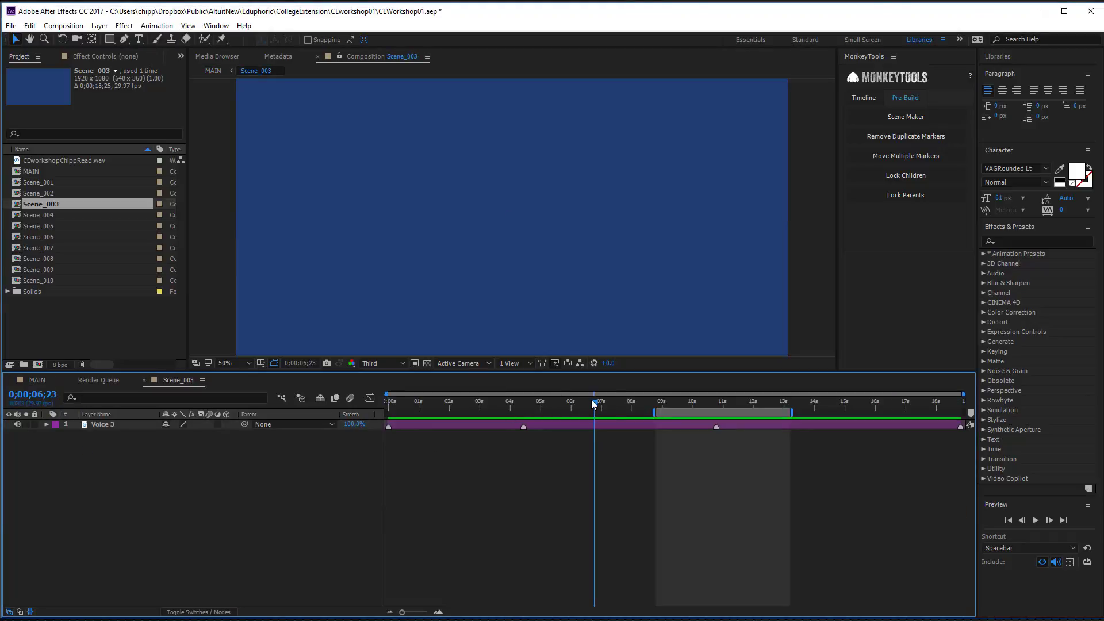
pyautogui.moveTo(594, 405); pyautogui.dragTo(508, 405)
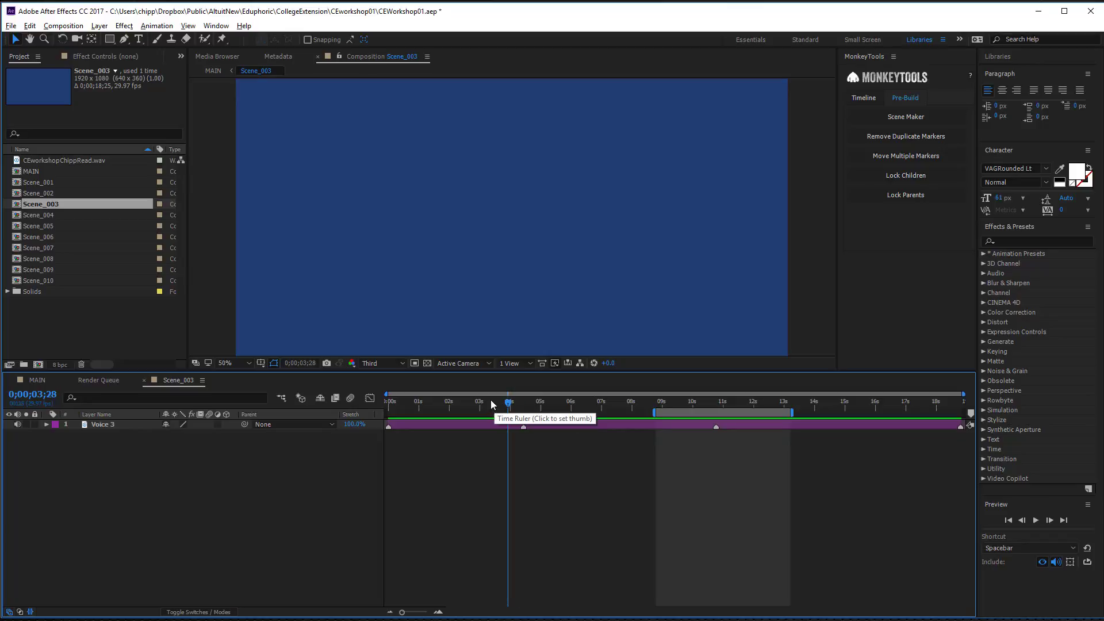
pyautogui.press('b')
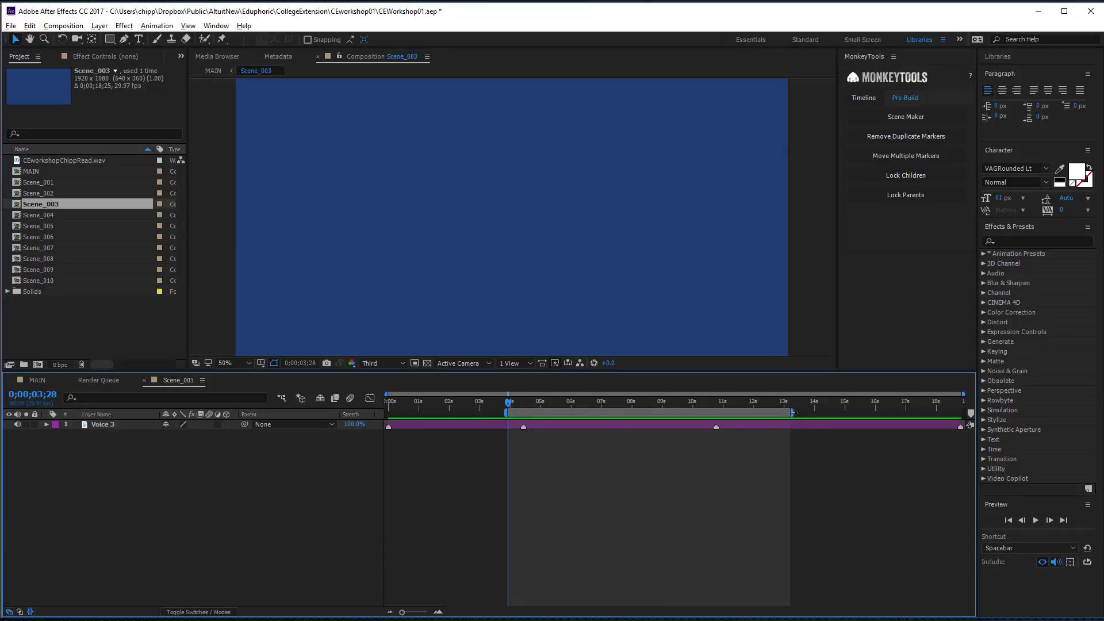
pyautogui.moveTo(792, 413); pyautogui.dragTo(736, 413)
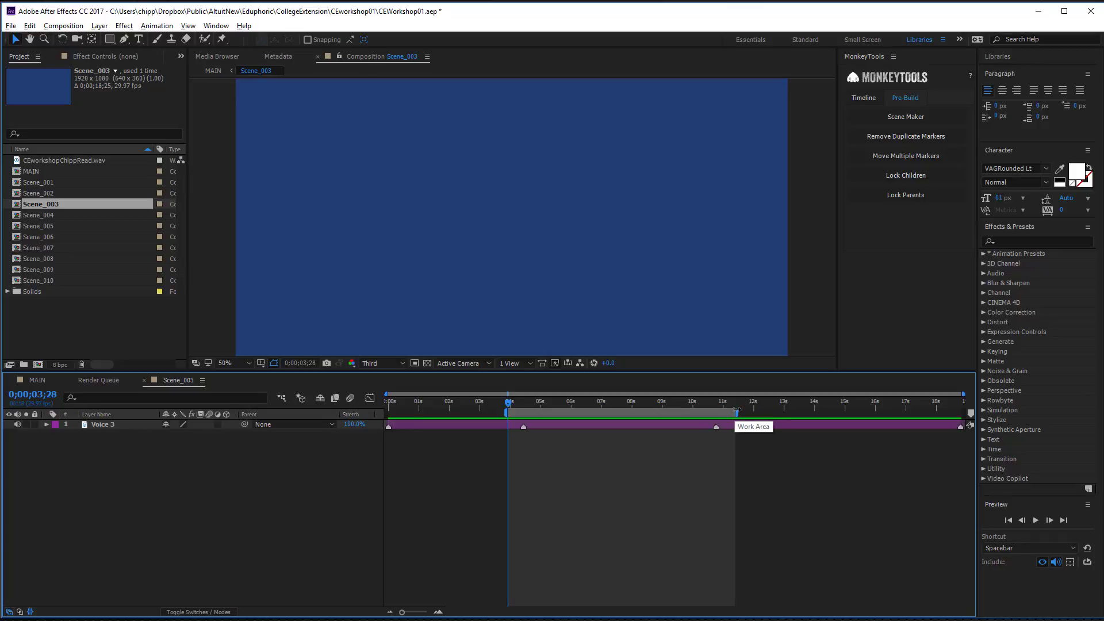
pyautogui.press('n')
pyautogui.moveTo(511, 413); pyautogui.dragTo(671, 412)
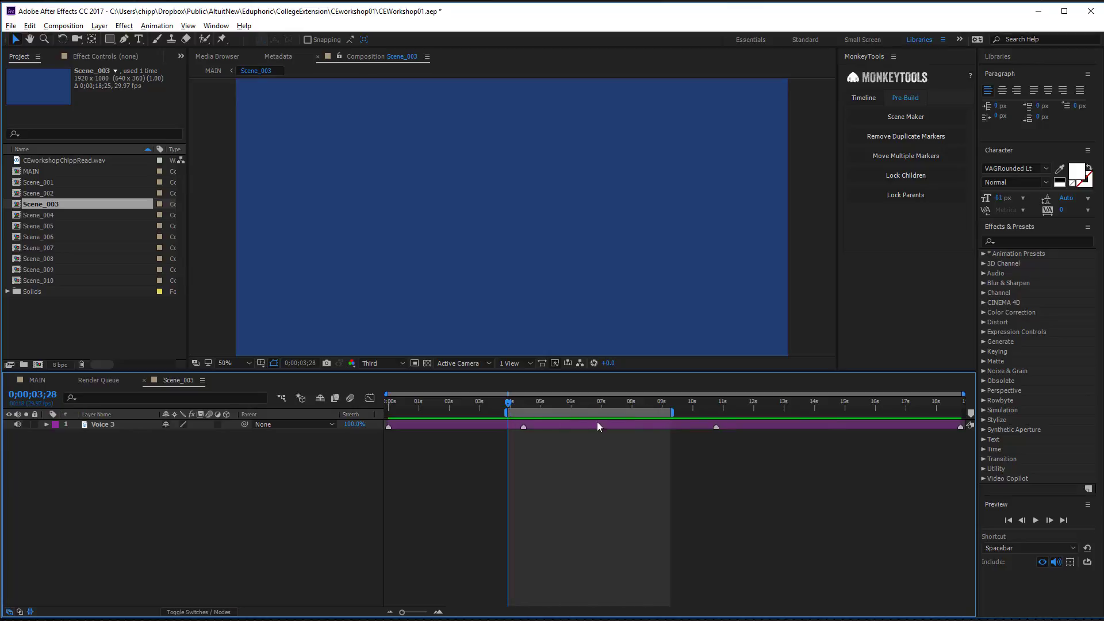
pyautogui.moveTo(509, 402); pyautogui.dragTo(724, 413)
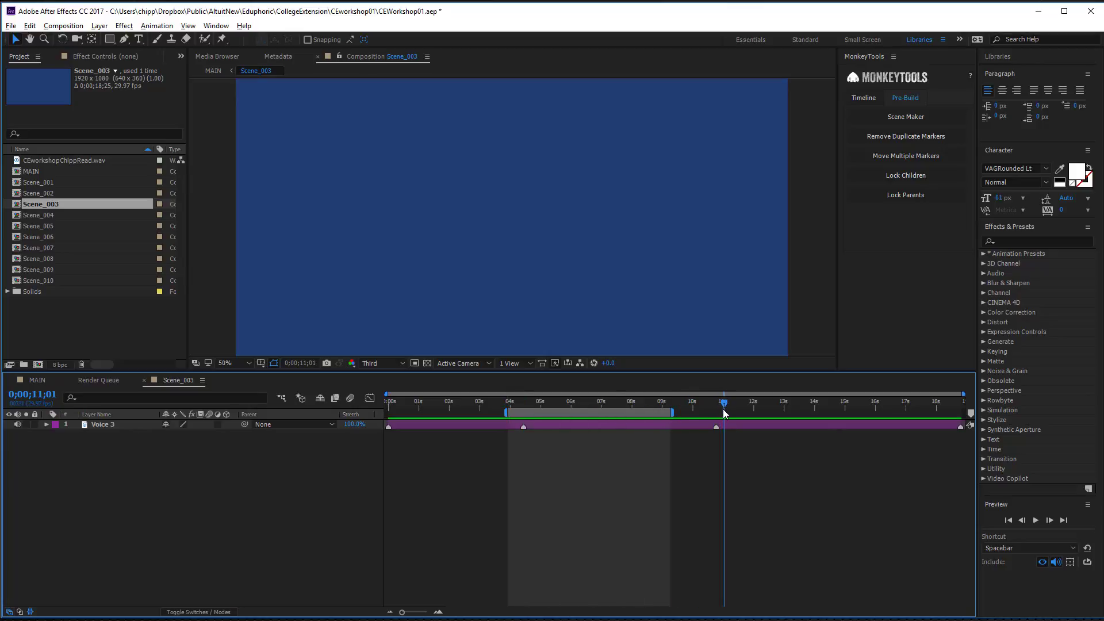
pyautogui.press('n')
# Step: Preview the Voice 3 narration within the work area
pyautogui.press('space')
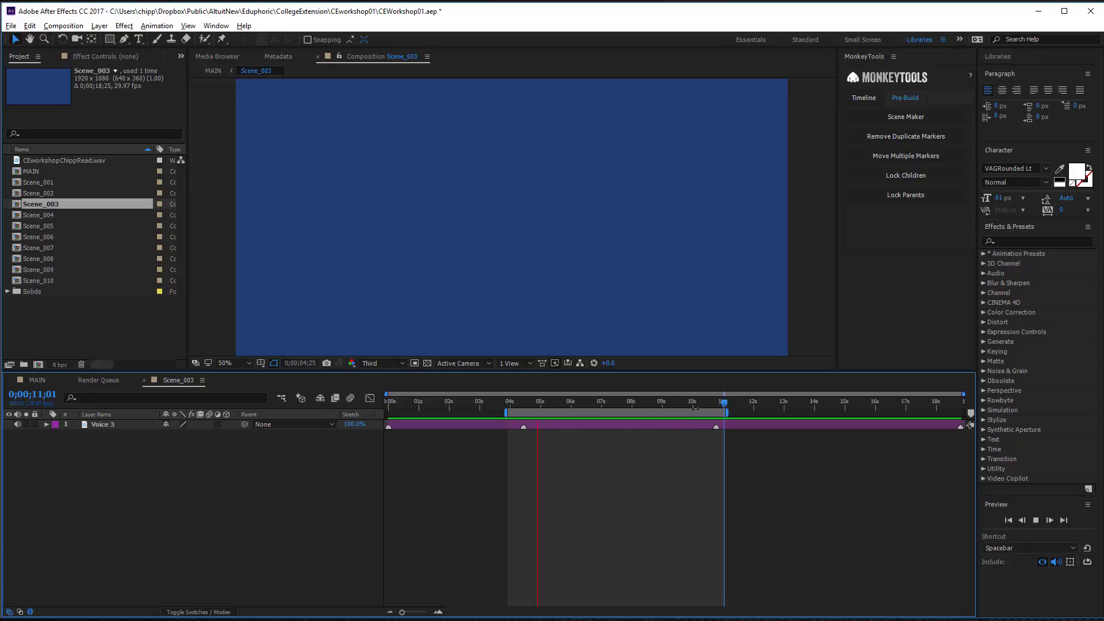
pyautogui.press('space')
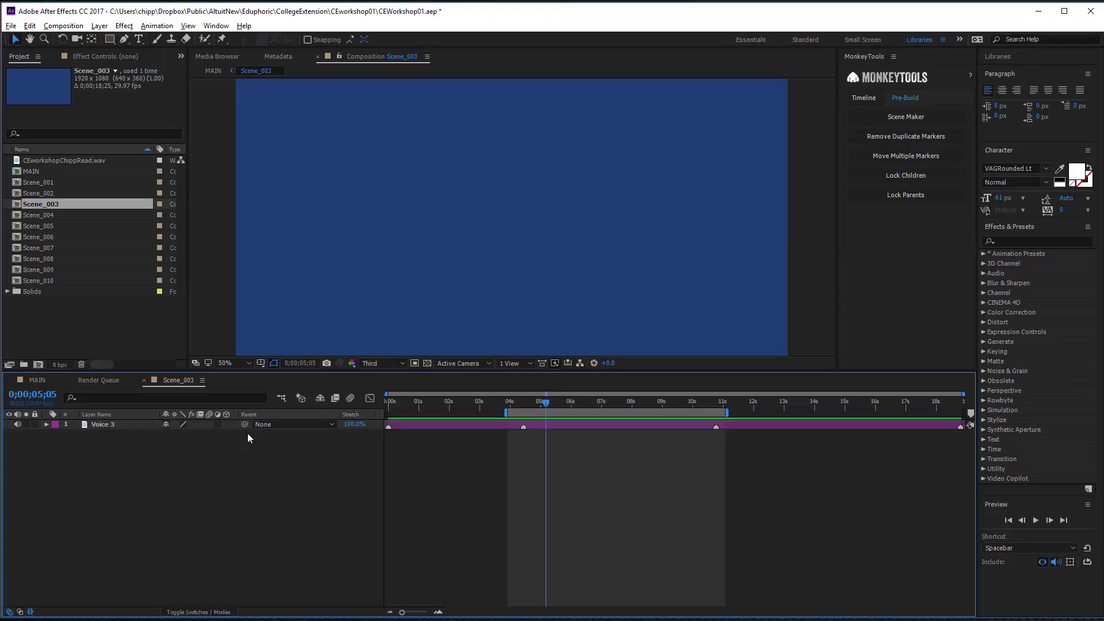
pyautogui.click(106, 426)
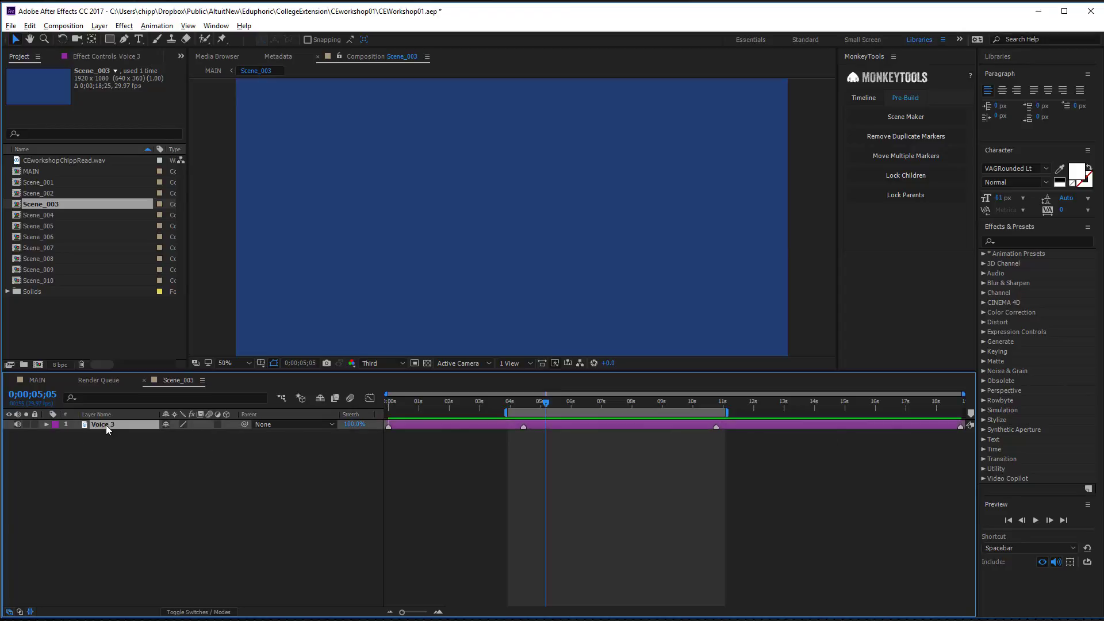
pyautogui.click(158, 476)
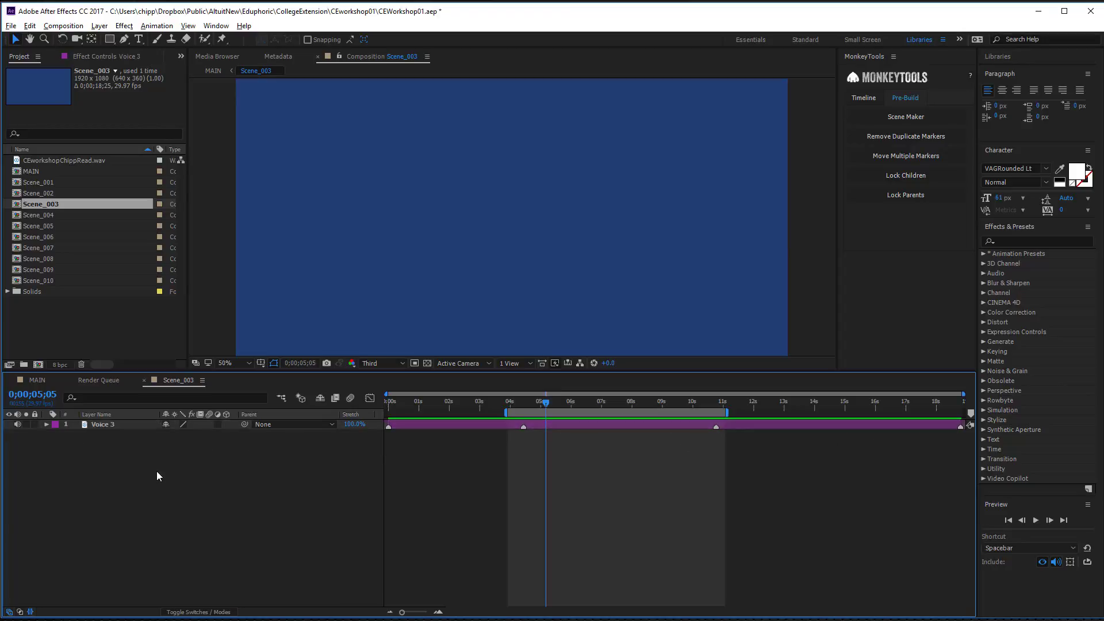
# Step: Check the narration script in Notepad, move its window out of the way, and play the voice-over in After Effects from 0;00;04;00
pyautogui.hotkey('alt', 'Tab')
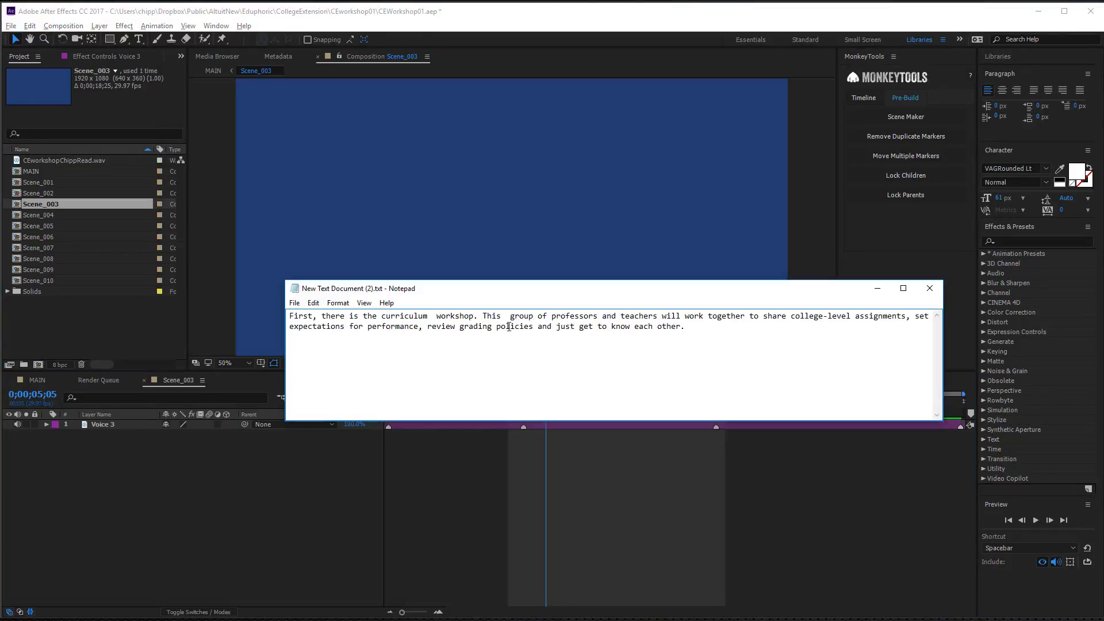
pyautogui.moveTo(759, 291); pyautogui.dragTo(629, 611)
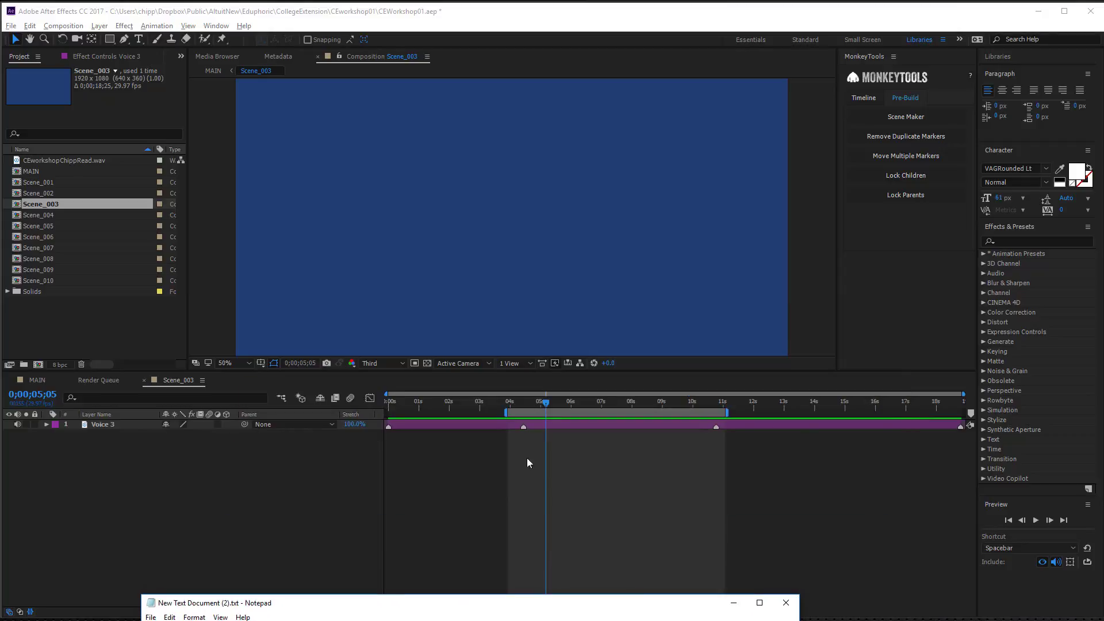
pyautogui.moveTo(546, 404); pyautogui.dragTo(511, 395)
pyautogui.press('space')
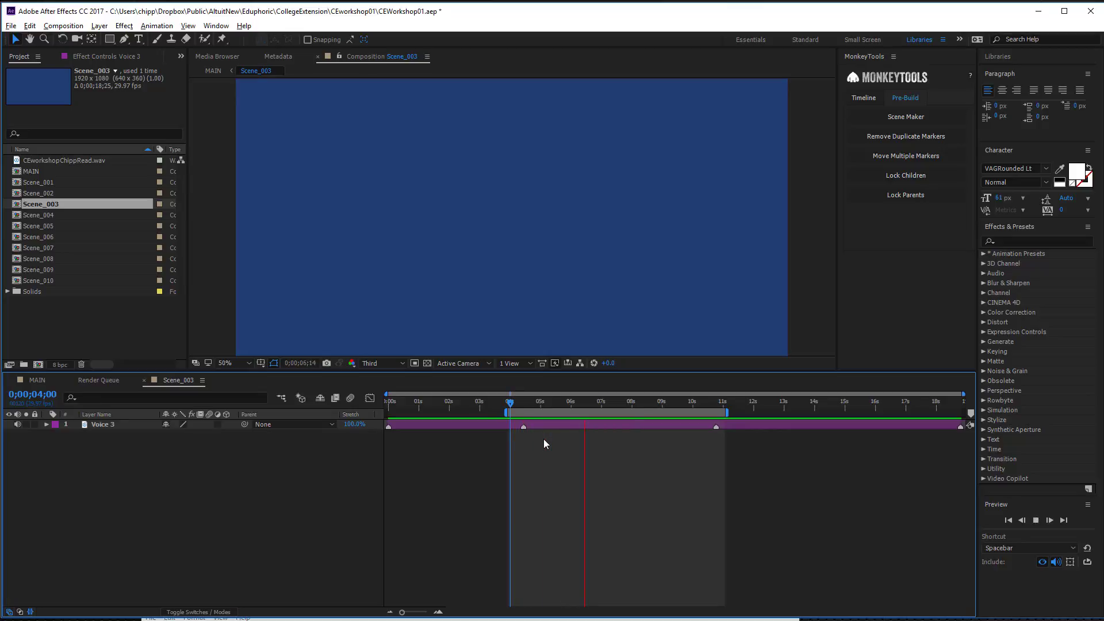
pyautogui.press('space')
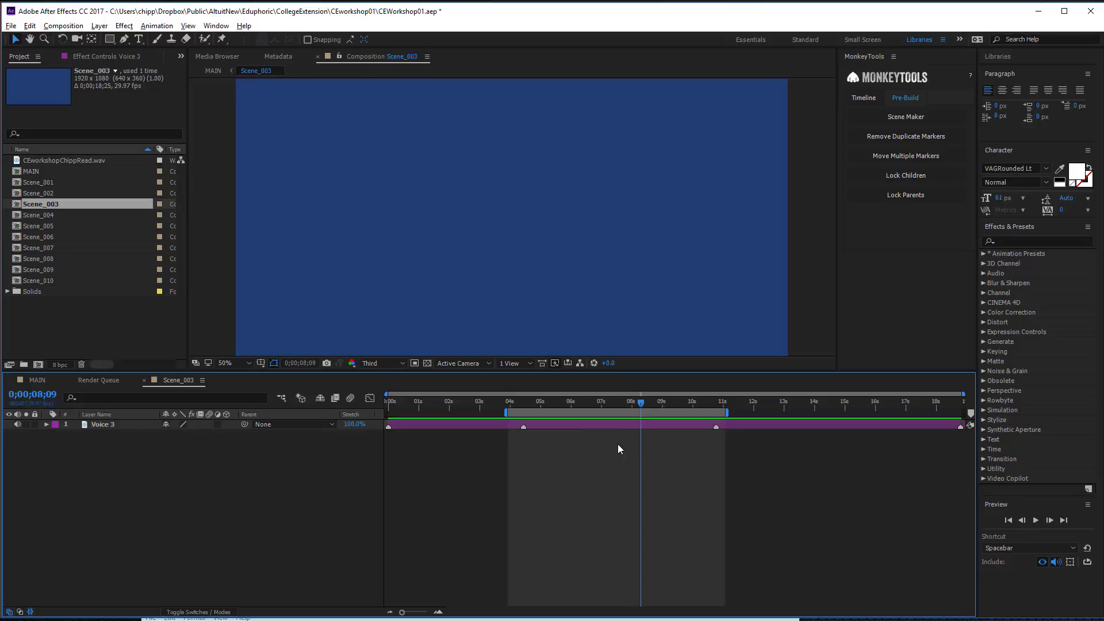
pyautogui.click(602, 618)
pyautogui.moveTo(619, 609)
pyautogui.mouseDown()
pyautogui.moveTo(646, 537)
pyautogui.moveTo(637, 533)
pyautogui.moveTo(633, 620)
pyautogui.mouseUp()
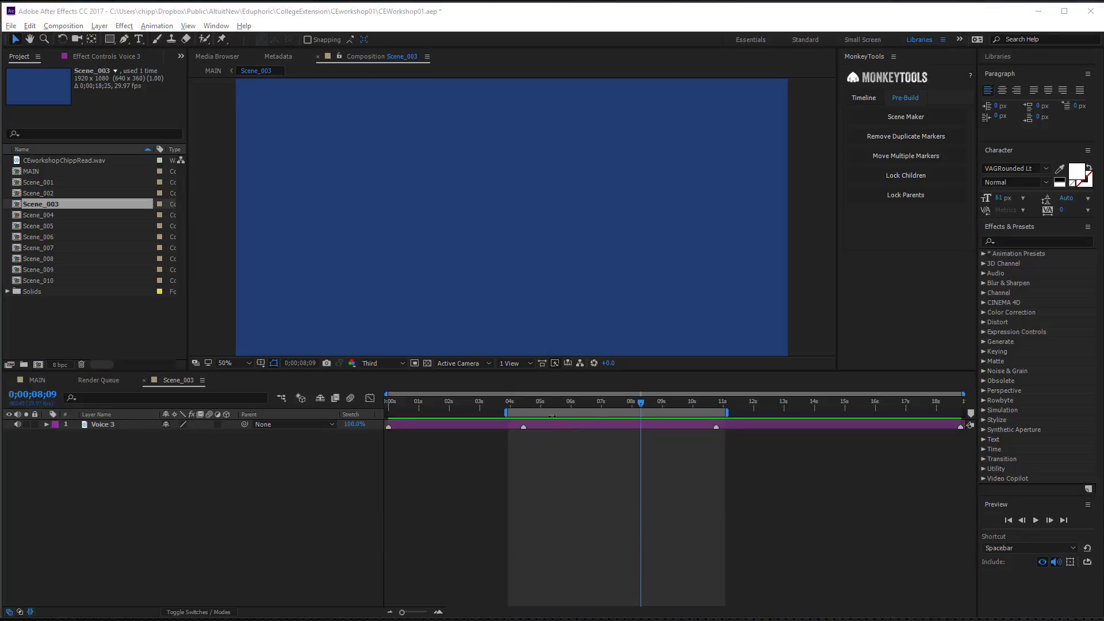
# Step: Duplicate the Voice 3 layer twice and reorder the stack to Voice 3, Voice 4, Voice 5 from top down
pyautogui.click(85, 425)
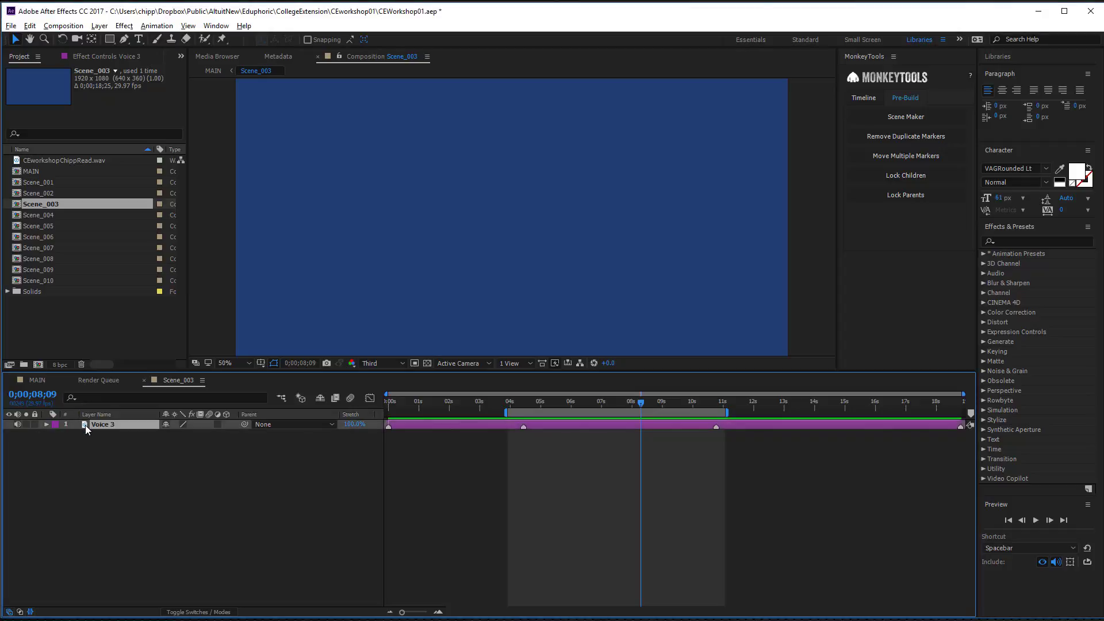
pyautogui.hotkey('ctrl', 'd')
pyautogui.hotkey('ctrl', 'd')
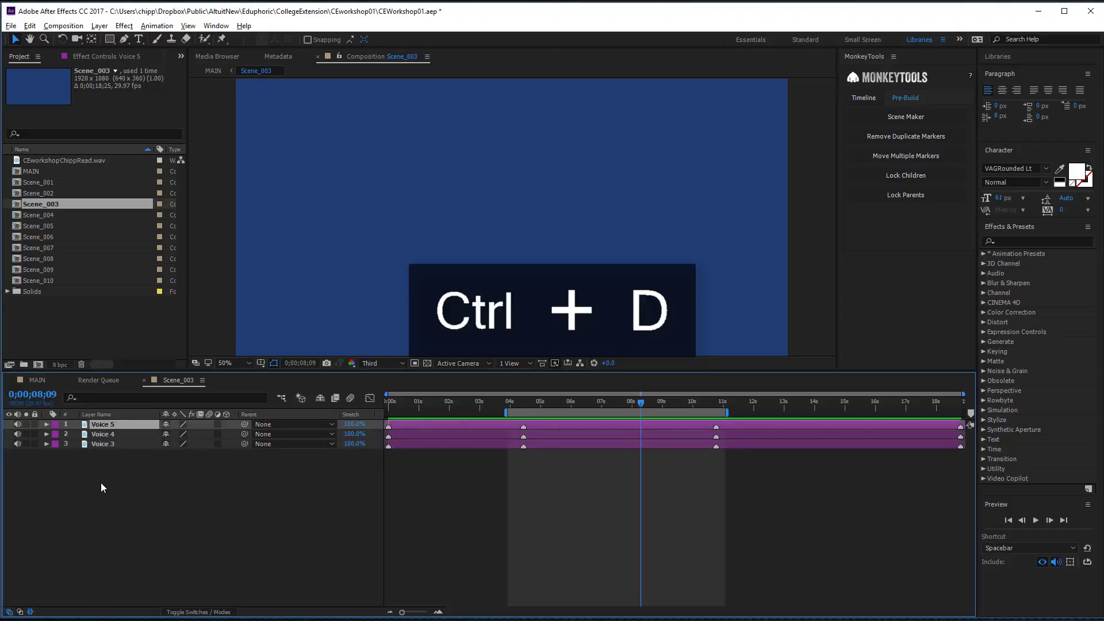
pyautogui.click(110, 487)
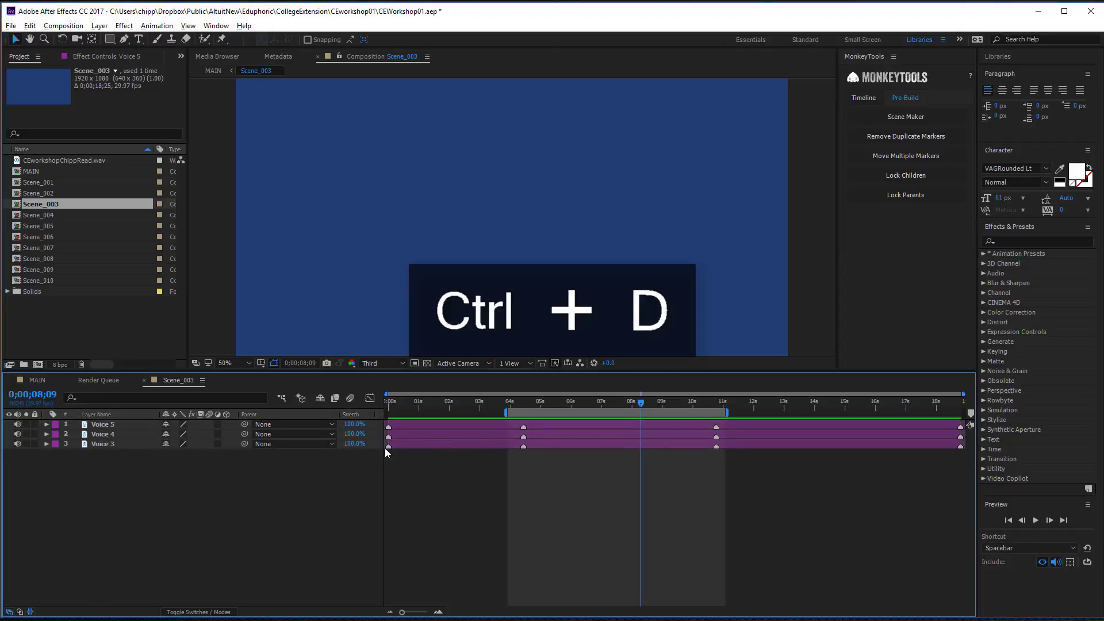
pyautogui.moveTo(103, 446)
pyautogui.mouseDown()
pyautogui.moveTo(106, 422)
pyautogui.moveTo(108, 431)
pyautogui.mouseUp()
pyautogui.click(106, 444)
pyautogui.click(117, 489)
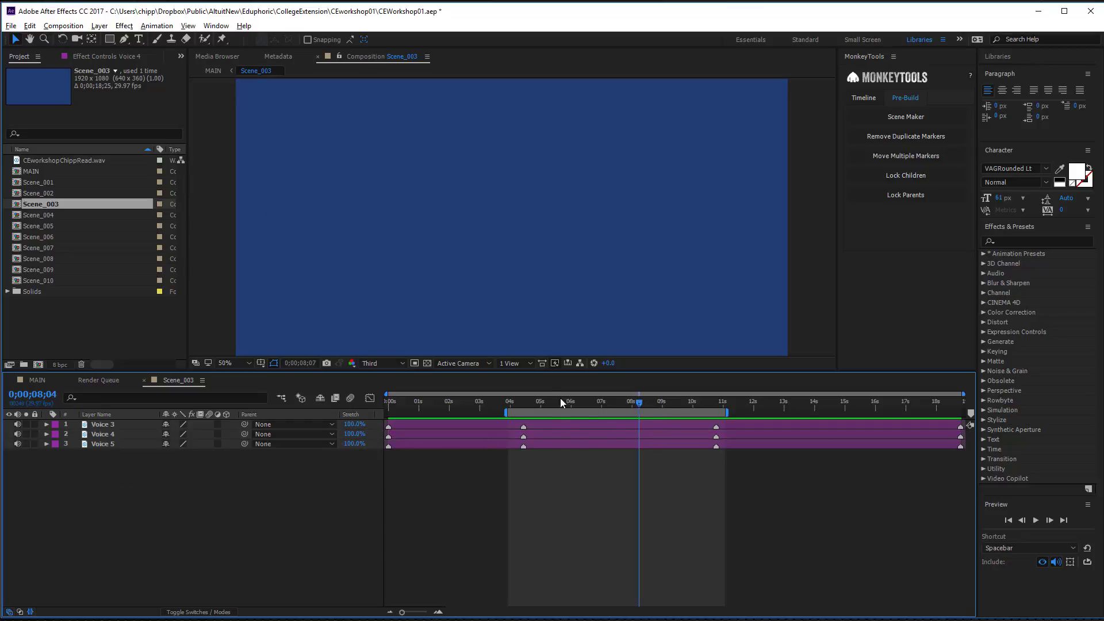
# Step: Trim the end of the Voice 3 layer to the marker at 0;00;04;13
pyautogui.moveTo(539, 401); pyautogui.dragTo(524, 402)
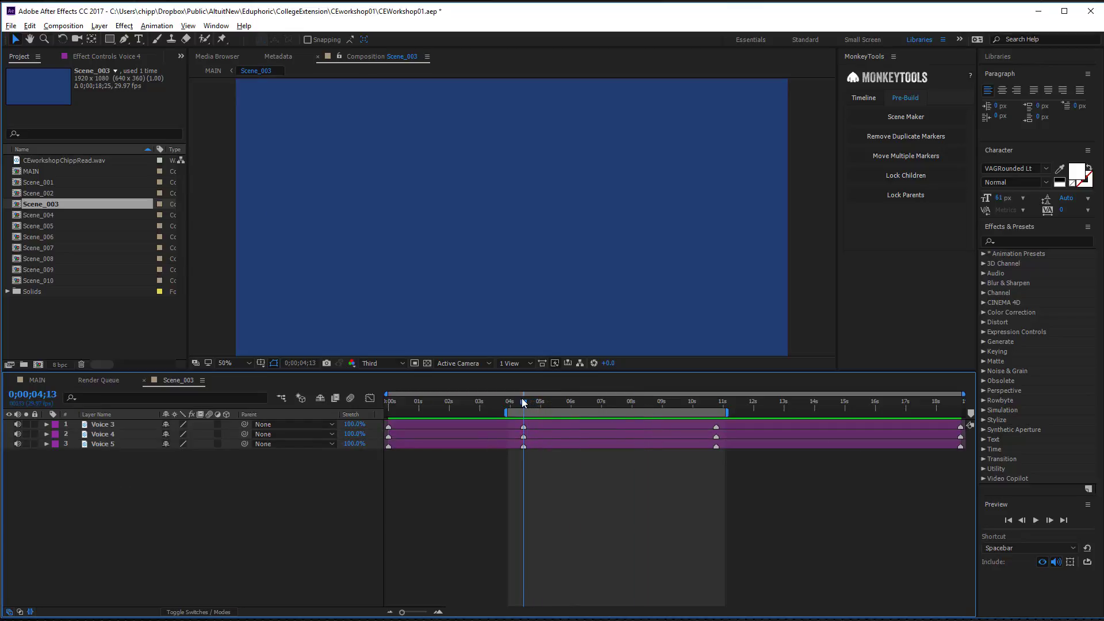
pyautogui.click(493, 426)
pyautogui.press(']')
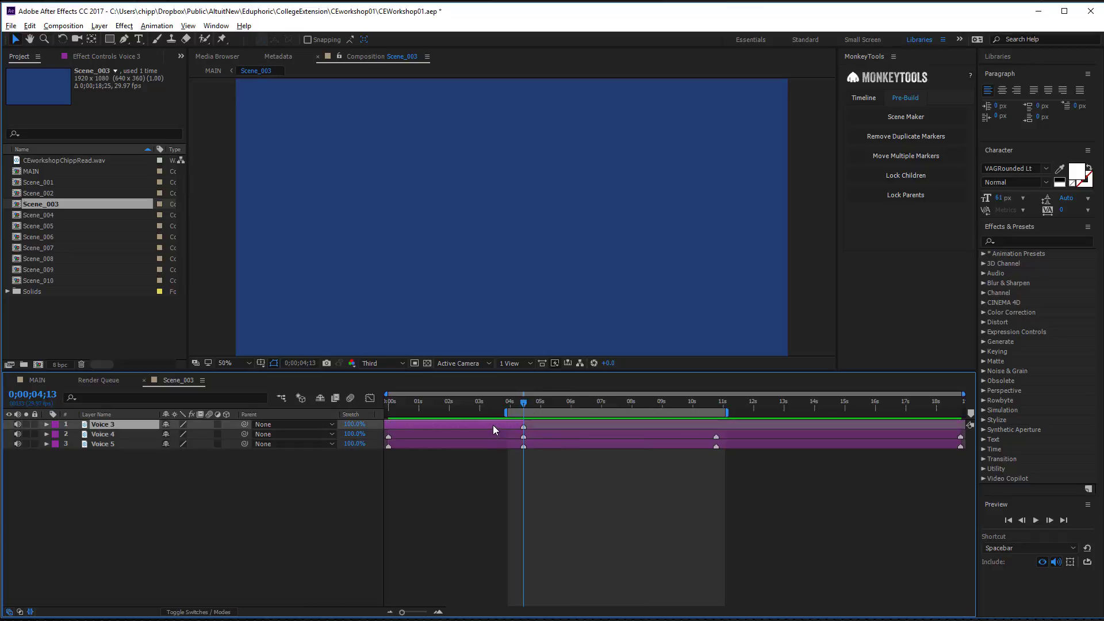
# Step: Reset the work area to the full composition and trim Voice 4 to span from the 0;00;04;13 marker to the next marker
pyautogui.click(578, 436)
pyautogui.press('[')
pyautogui.doubleClick(520, 412)
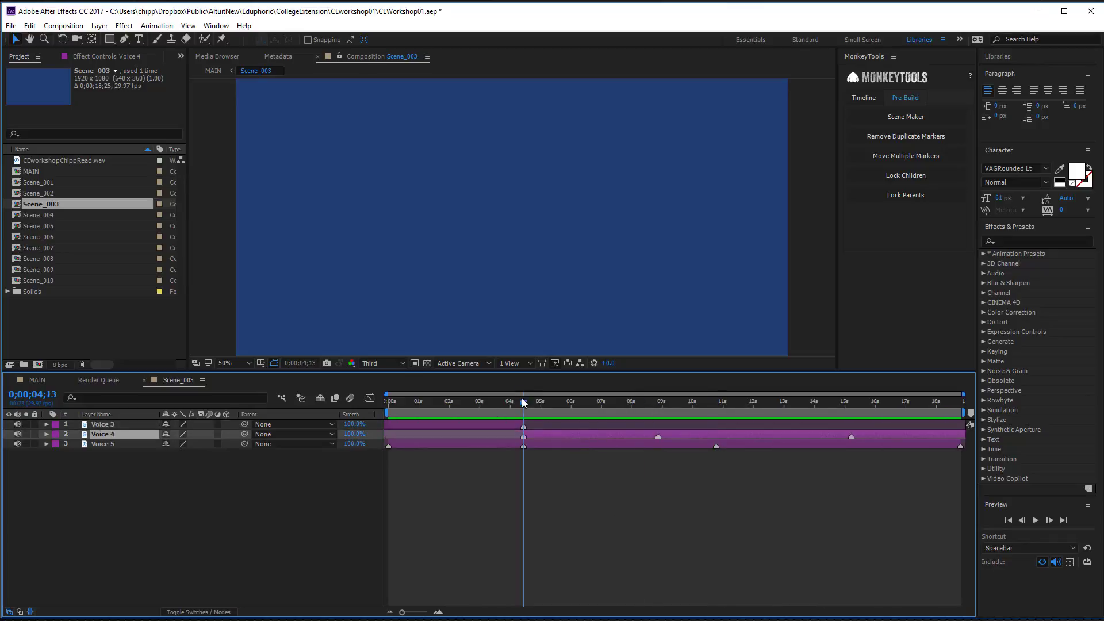
pyautogui.hotkey('ctrl', 'z')
pyautogui.hotkey('alt', '[')
pyautogui.click(716, 402)
pyautogui.hotkey('alt', ']')
# Step: Trim the start of the Voice 5 layer to the marker where Voice 4 ends
pyautogui.click(736, 444)
pyautogui.hotkey('alt', '[')
pyautogui.moveTo(716, 401)
pyautogui.mouseDown()
pyautogui.moveTo(613, 393)
pyautogui.moveTo(803, 388)
pyautogui.moveTo(728, 389)
pyautogui.mouseUp()
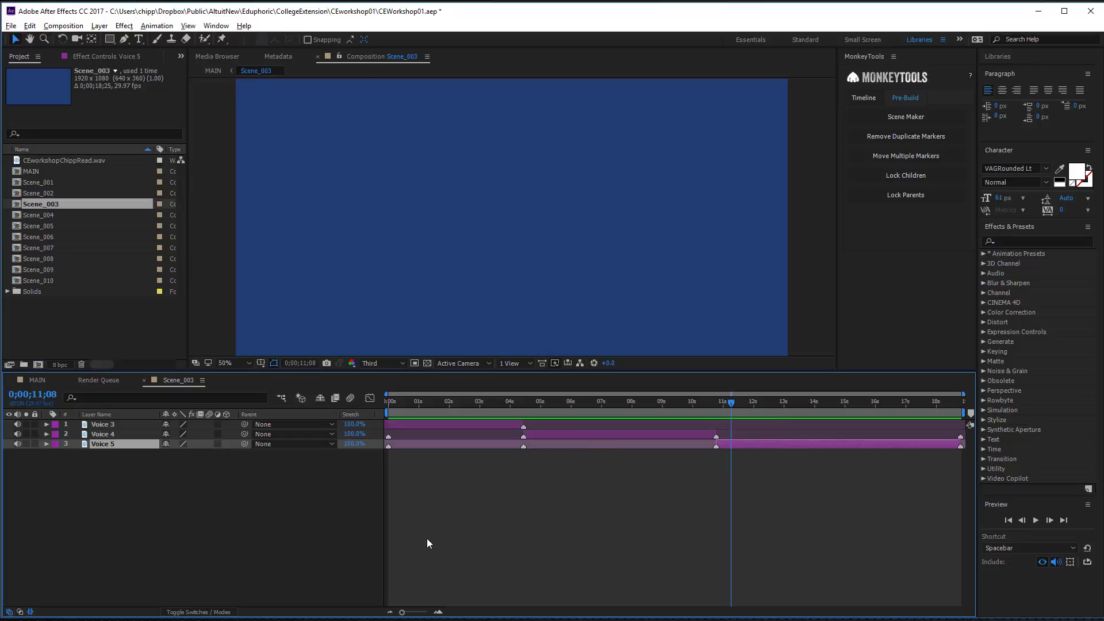
pyautogui.click(900, 116)
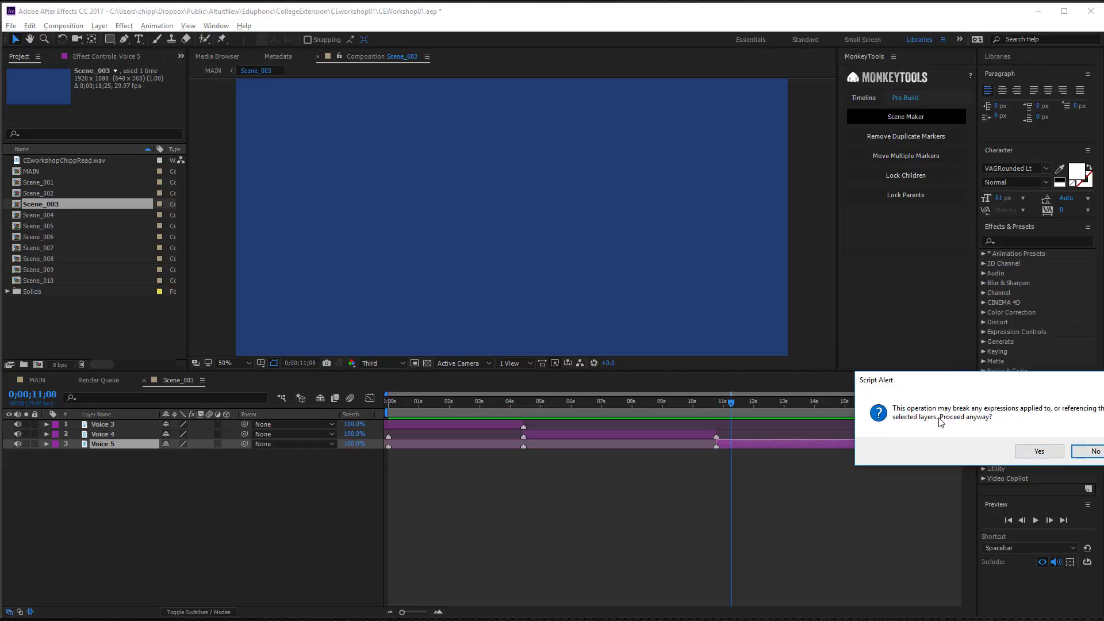
pyautogui.click(1039, 452)
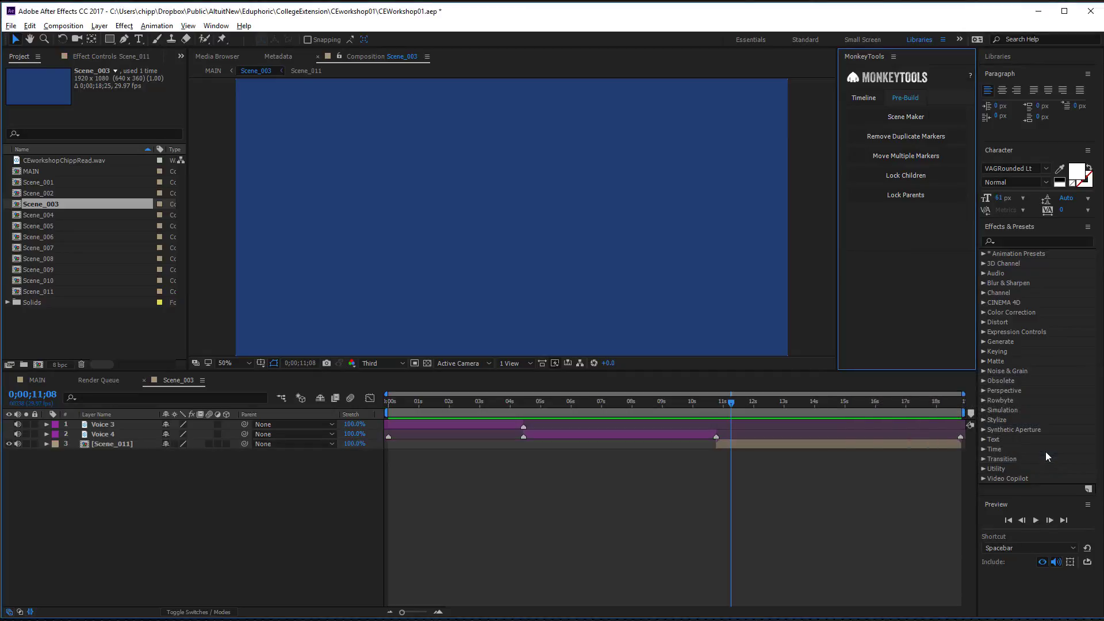
pyautogui.click(903, 118)
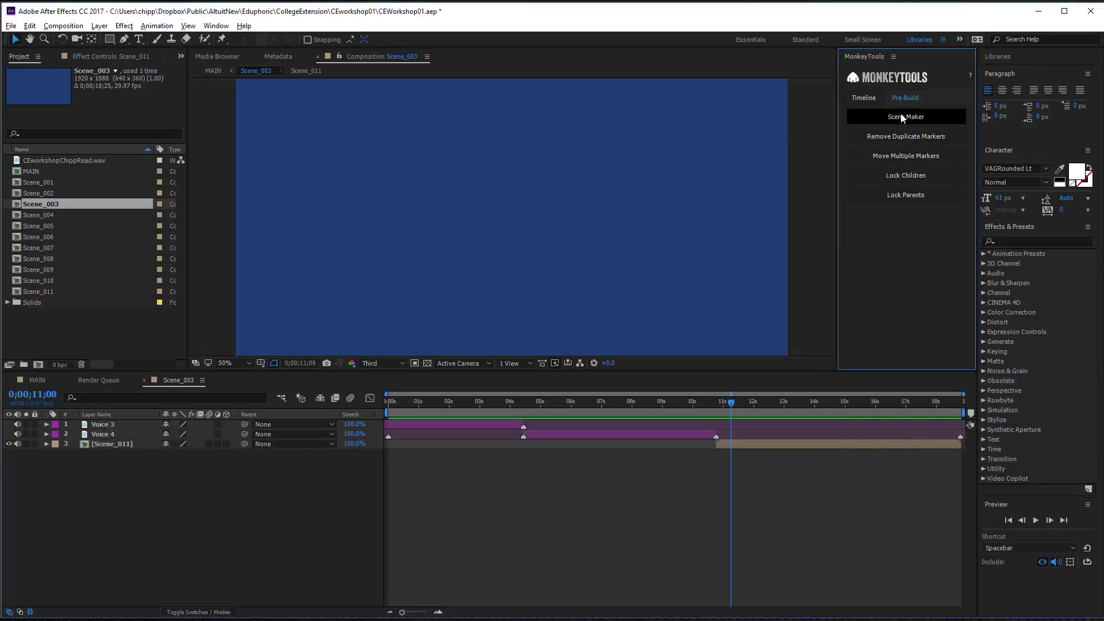
pyautogui.hotkey('ctrl', 'z')
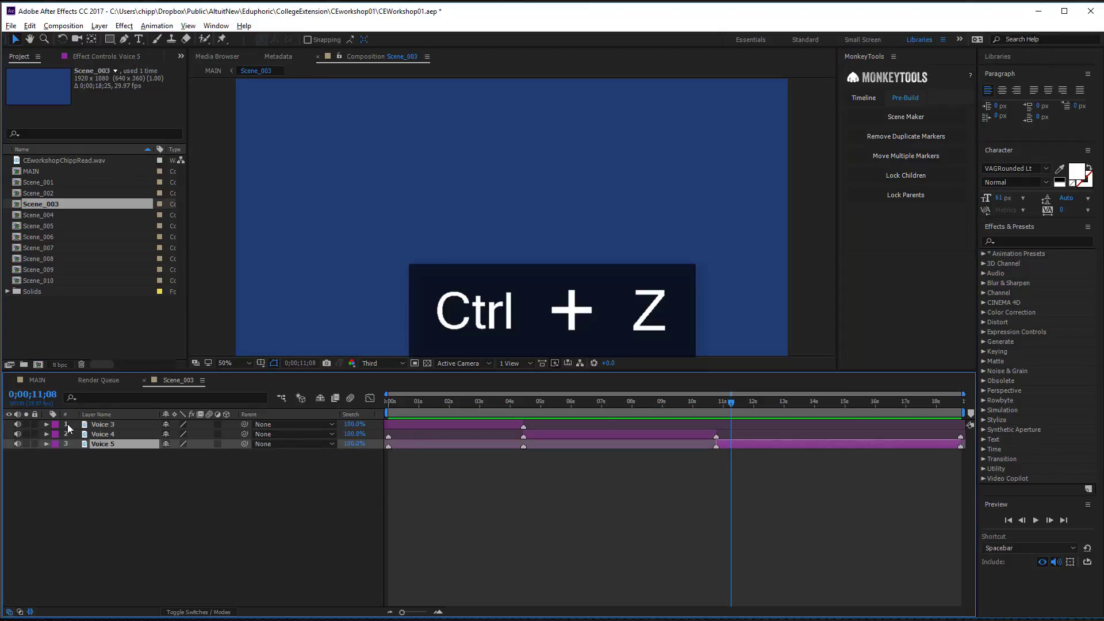
# Step: Run MonkeyTools Scene Maker on the Voice 3, Voice 4 and Voice 5 layers together, accepting the expressions warning
pyautogui.click(105, 425)
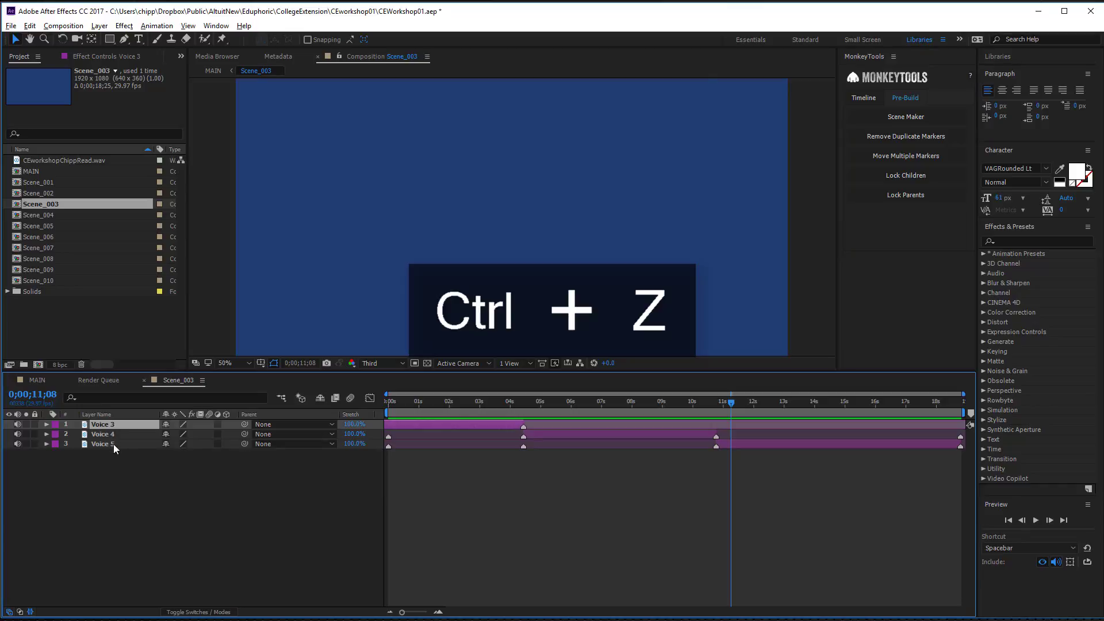
pyautogui.keyDown('shift'); pyautogui.click(113, 444); pyautogui.keyUp('shift')
pyautogui.click(915, 117)
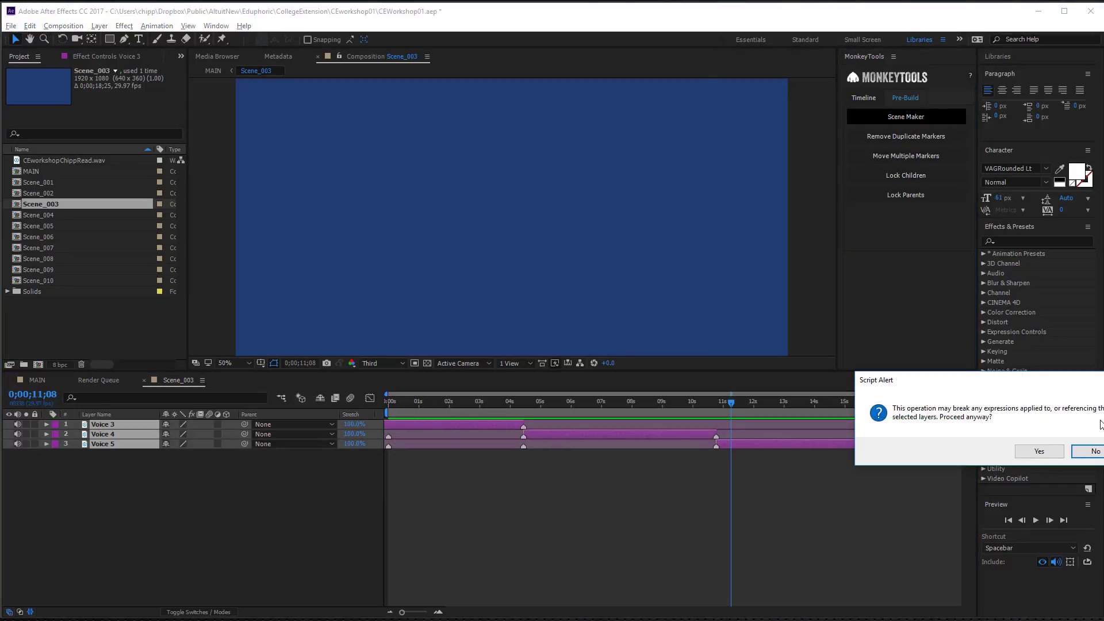
pyautogui.click(1039, 450)
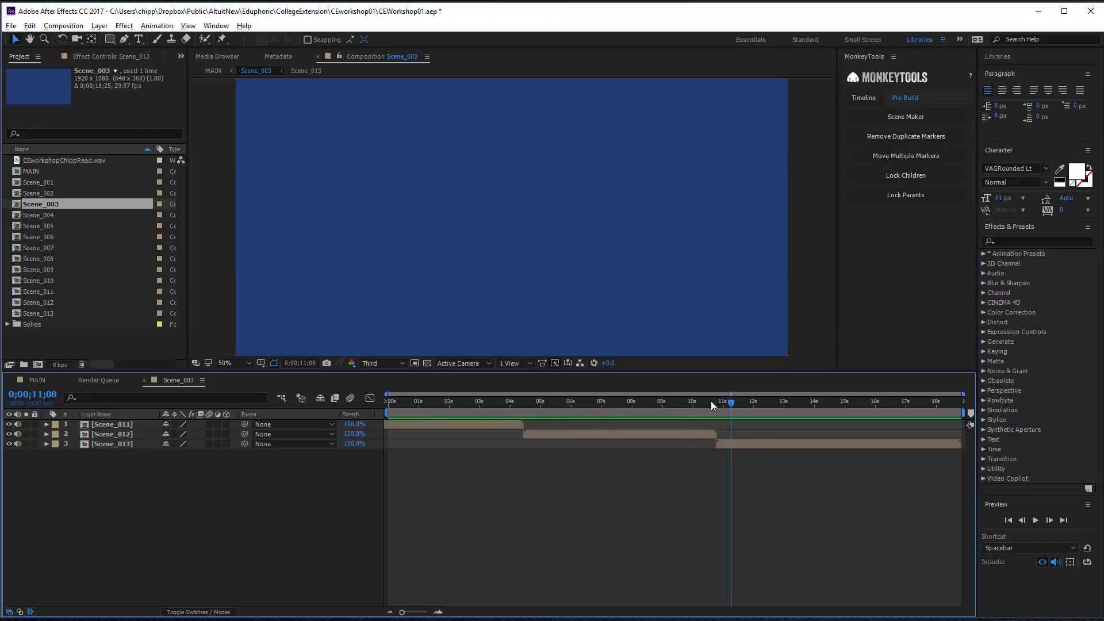
pyautogui.moveTo(730, 402); pyautogui.dragTo(760, 401)
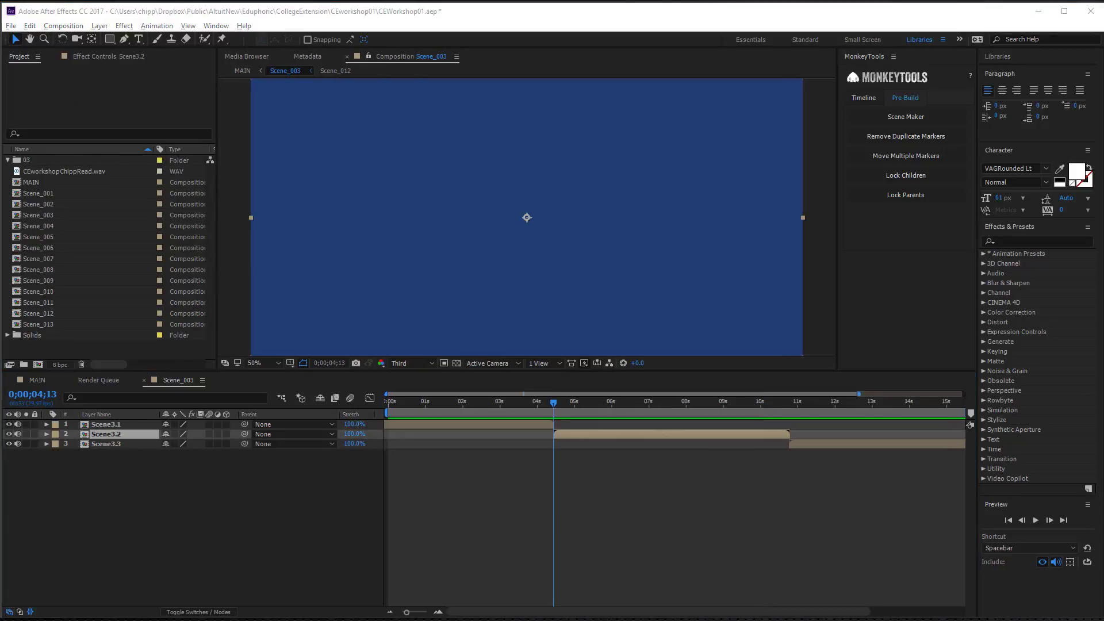
pyautogui.click(100, 444)
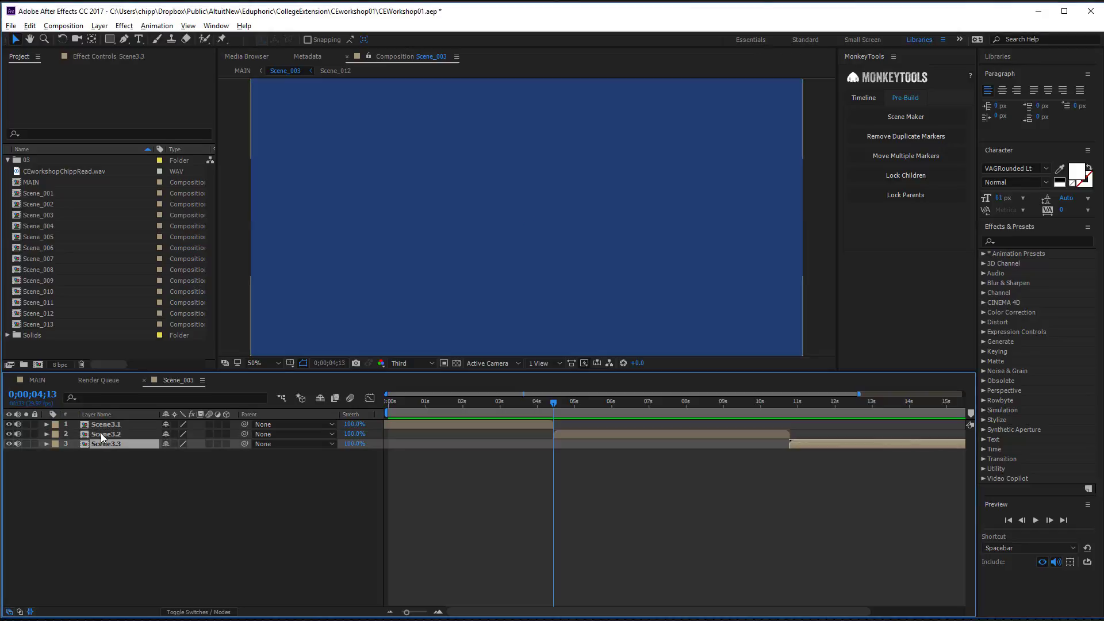
pyautogui.click(102, 434)
pyautogui.click(105, 441)
pyautogui.click(102, 430)
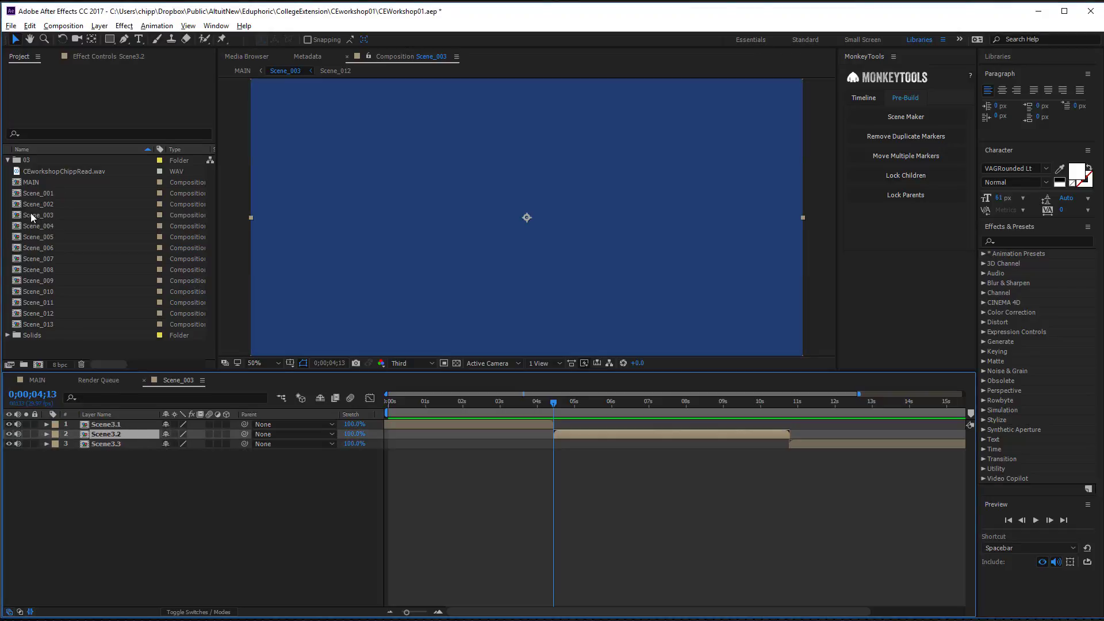
# Step: Check the Scene3.1, Scene3.2 and Scene3.3 layers in turn and open the composition behind Scene3.2
pyautogui.click(106, 425)
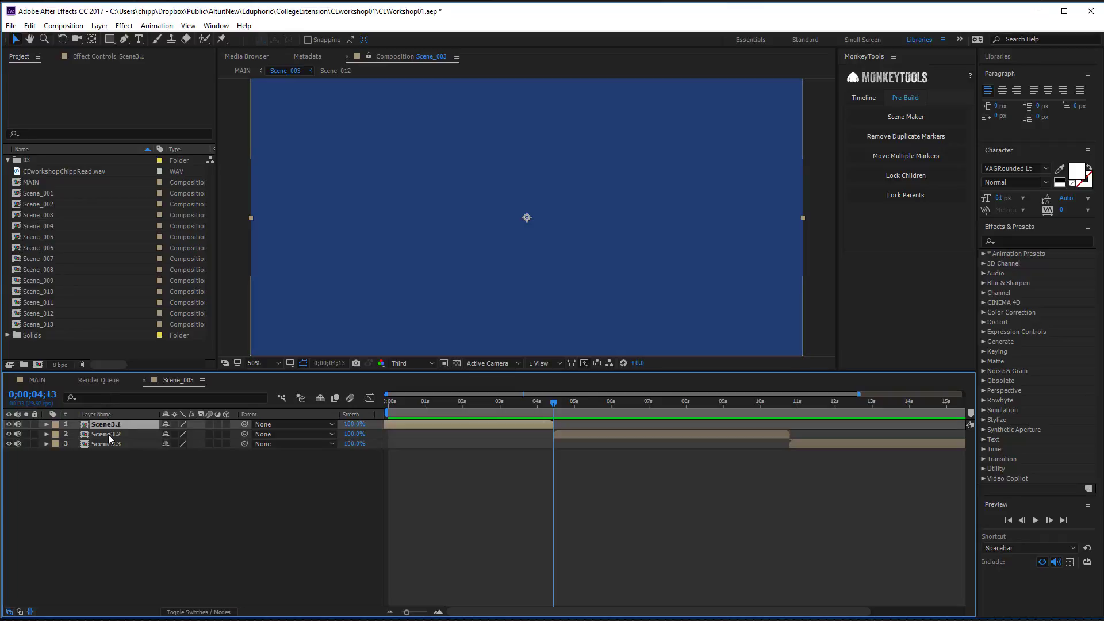
pyautogui.click(109, 435)
pyautogui.click(112, 443)
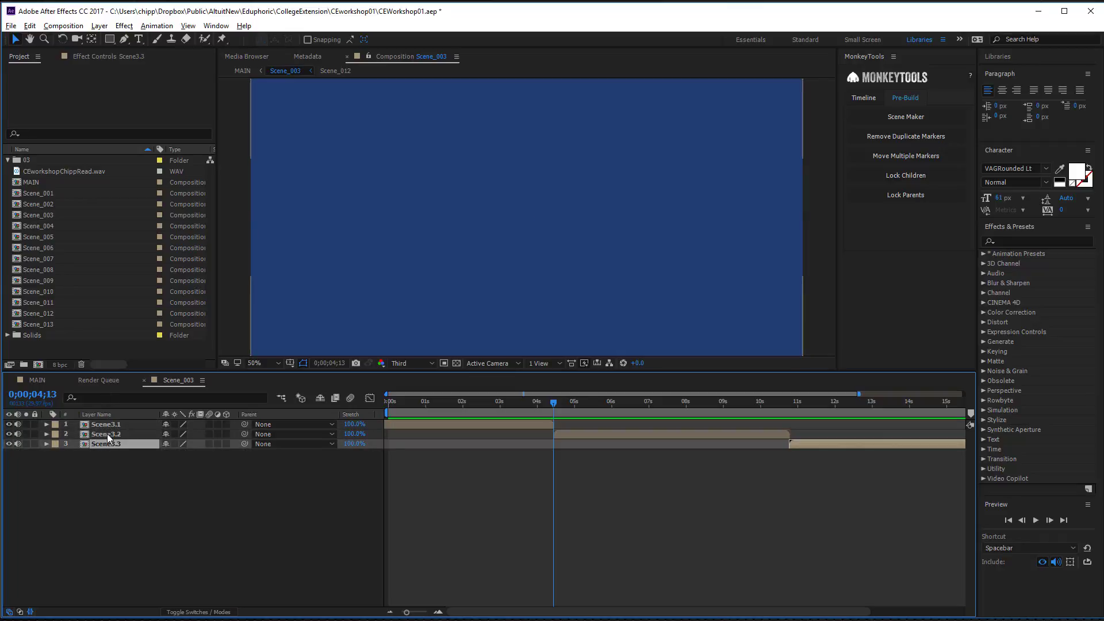
pyautogui.click(107, 435)
pyautogui.doubleClick(108, 435)
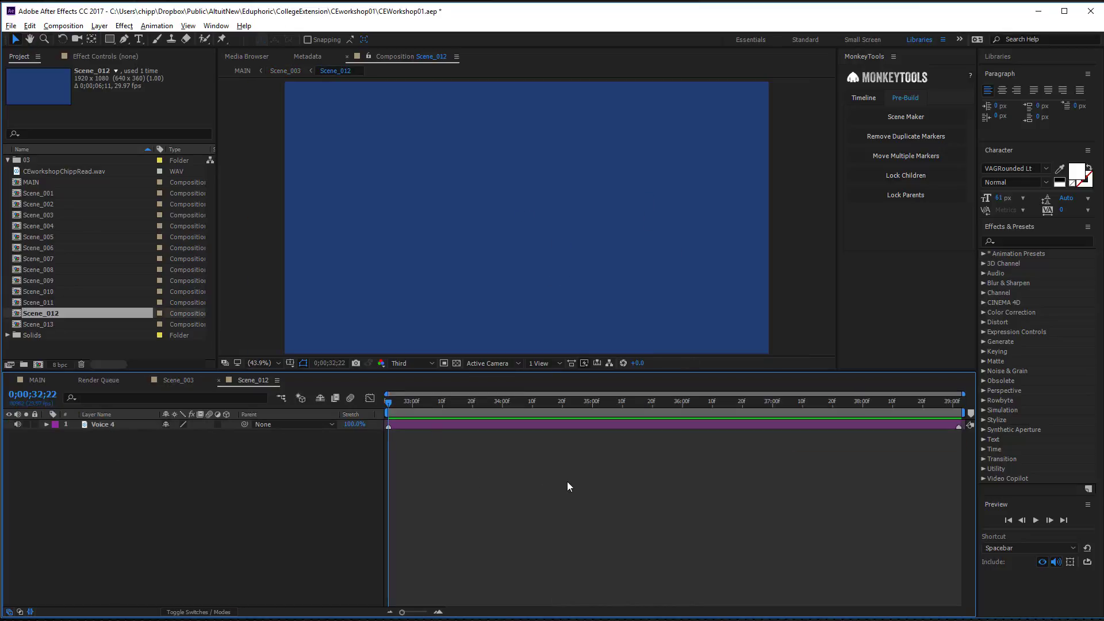
# Step: Switch to Illustrator, clear the selection, open the recent file Scene03.ai and look over its two artboards
pyautogui.hotkey('alt', 'Tab')
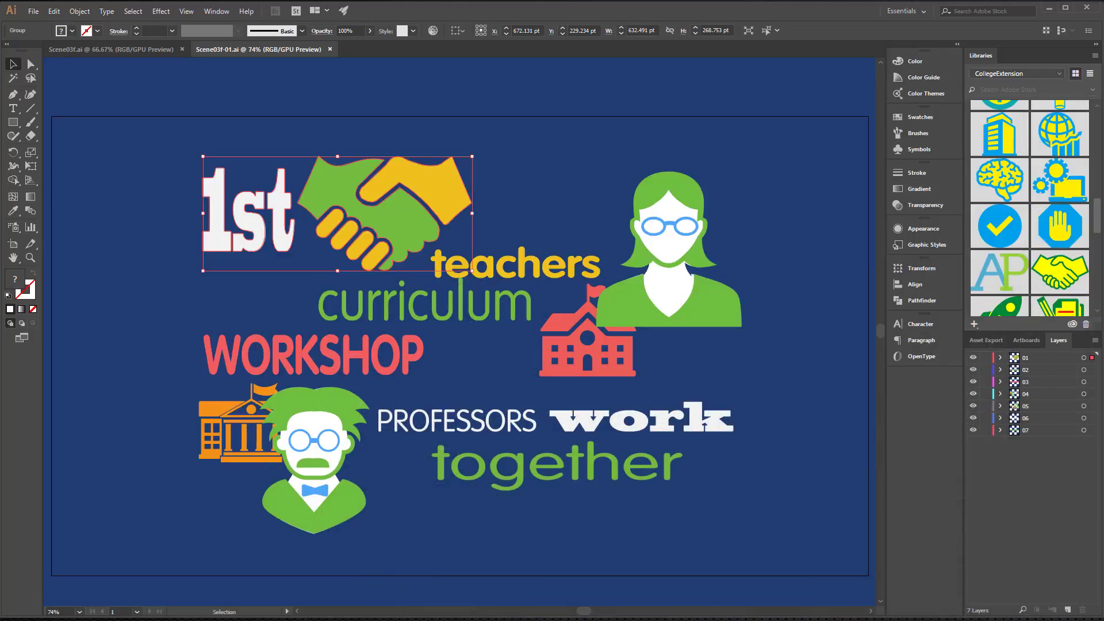
pyautogui.click(754, 76)
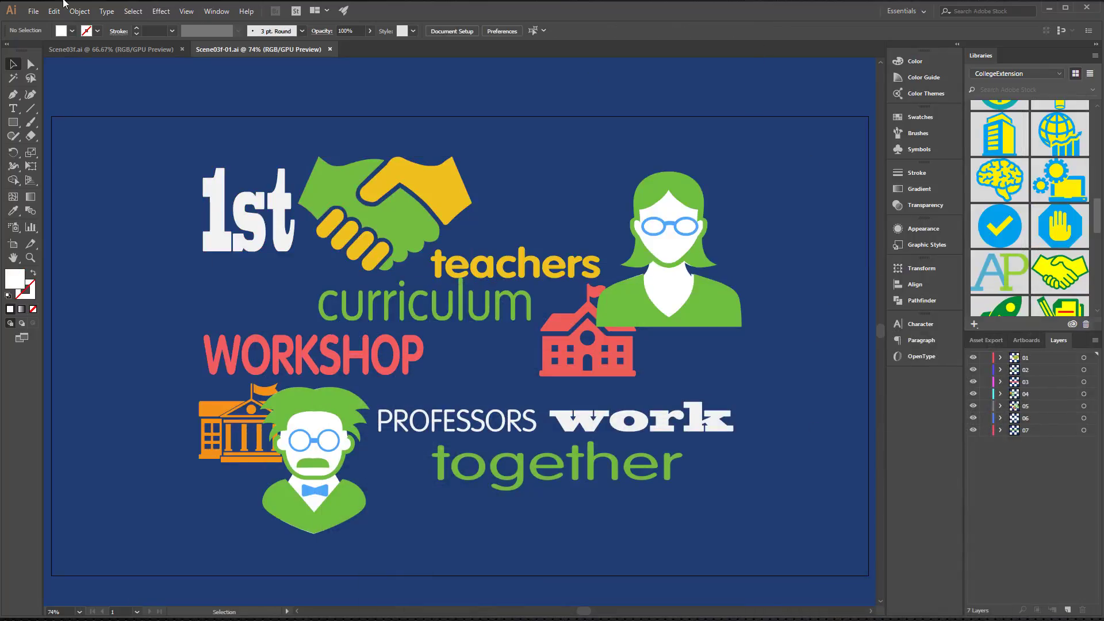
pyautogui.scroll(-3, 546, 373)
pyautogui.scroll(4, 546, 373)
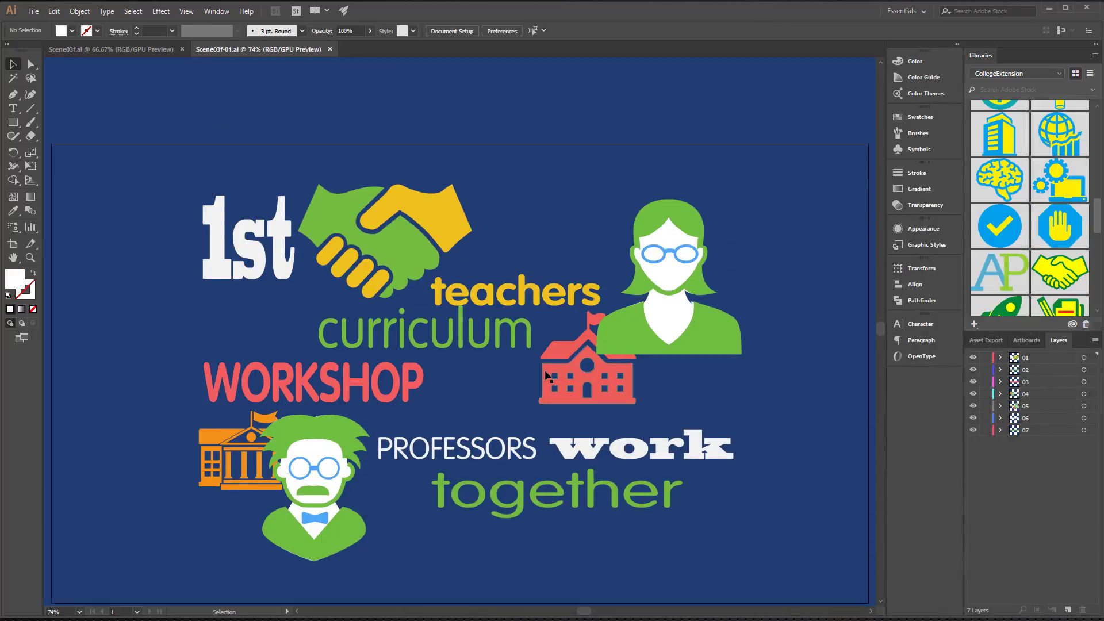
pyautogui.click(36, 13)
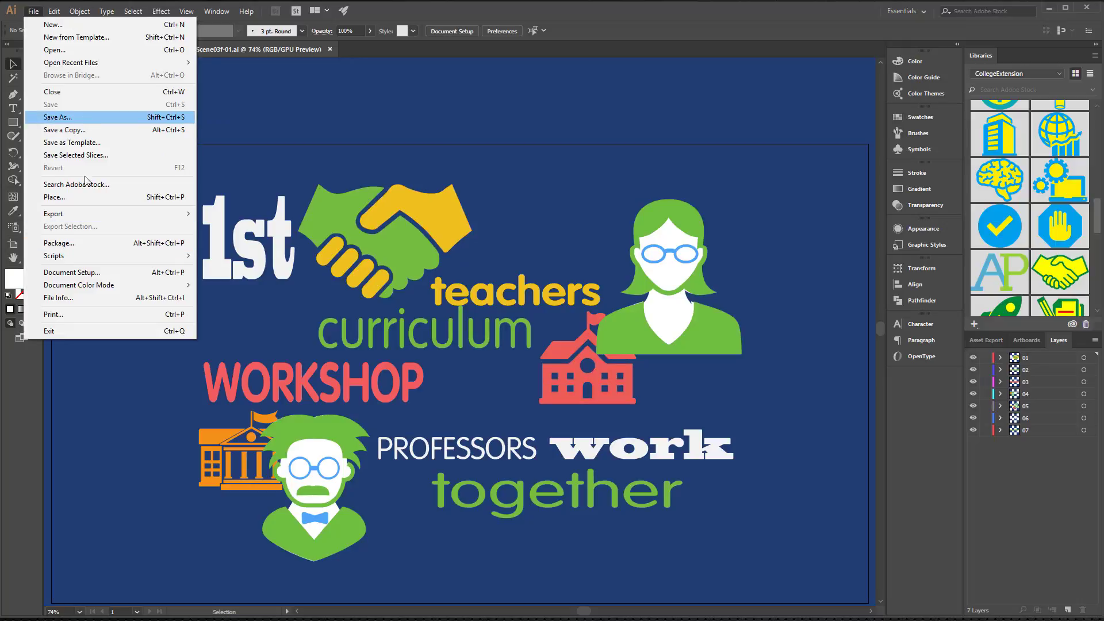
pyautogui.moveTo(68, 67)
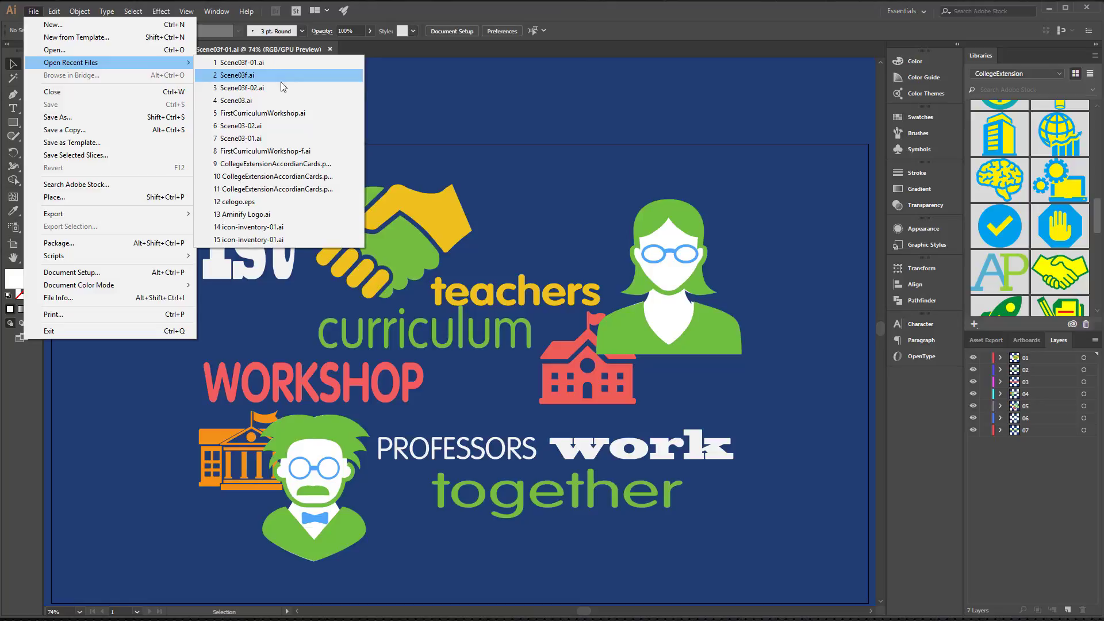
pyautogui.click(270, 101)
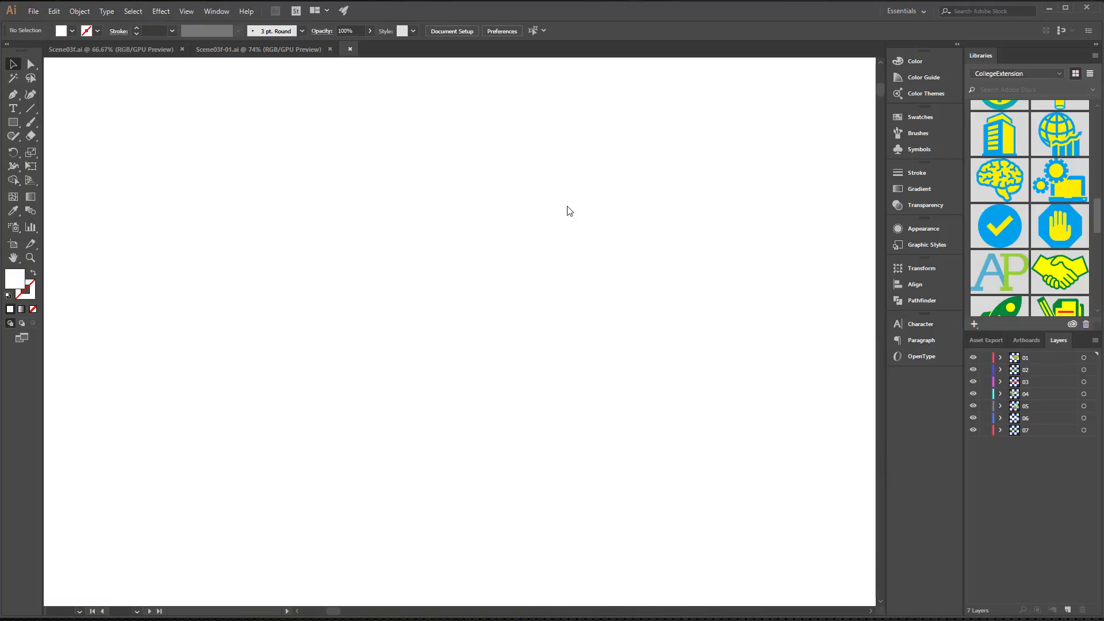
pyautogui.scroll(-2, 656, 389)
pyautogui.scroll(-10, 656, 388)
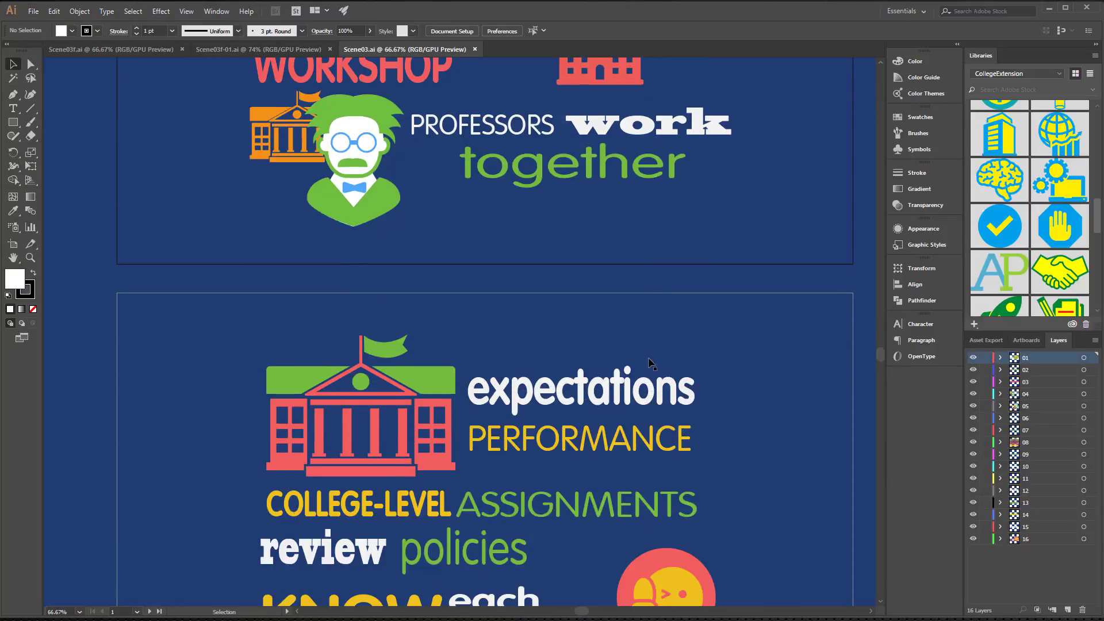
pyautogui.scroll(12, 656, 354)
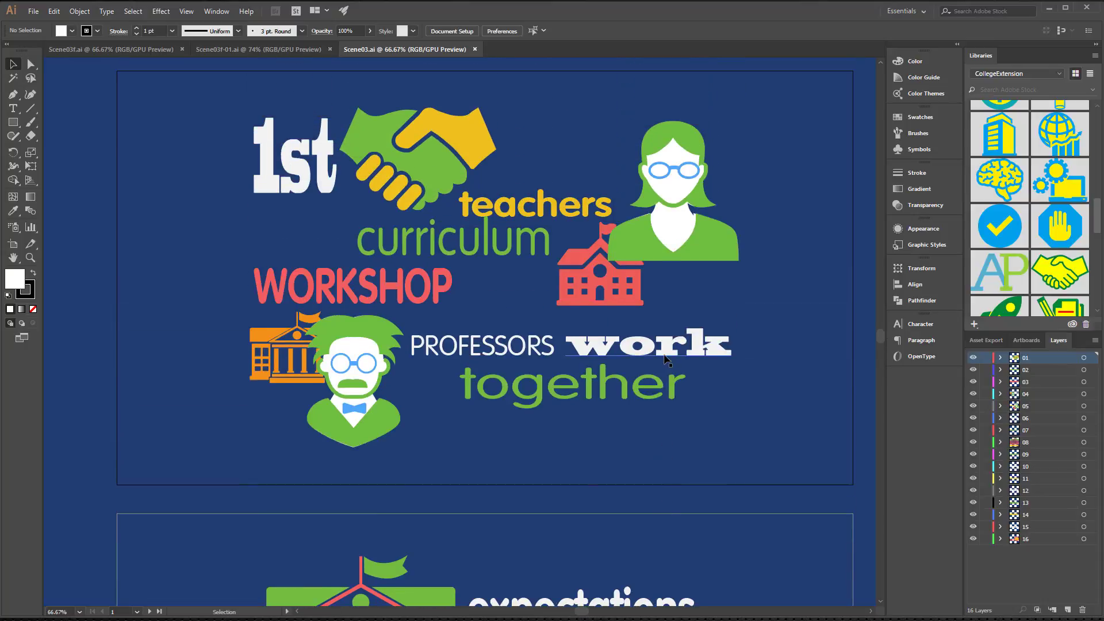
pyautogui.scroll(-6, 576, 309)
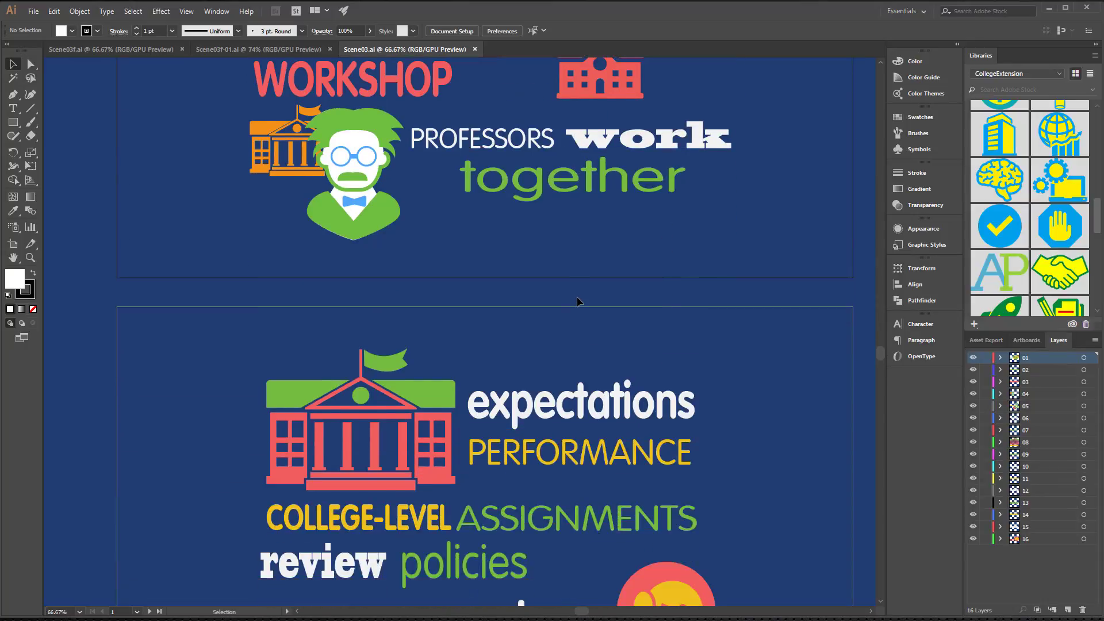
pyautogui.scroll(3, 586, 321)
pyautogui.scroll(5, 586, 320)
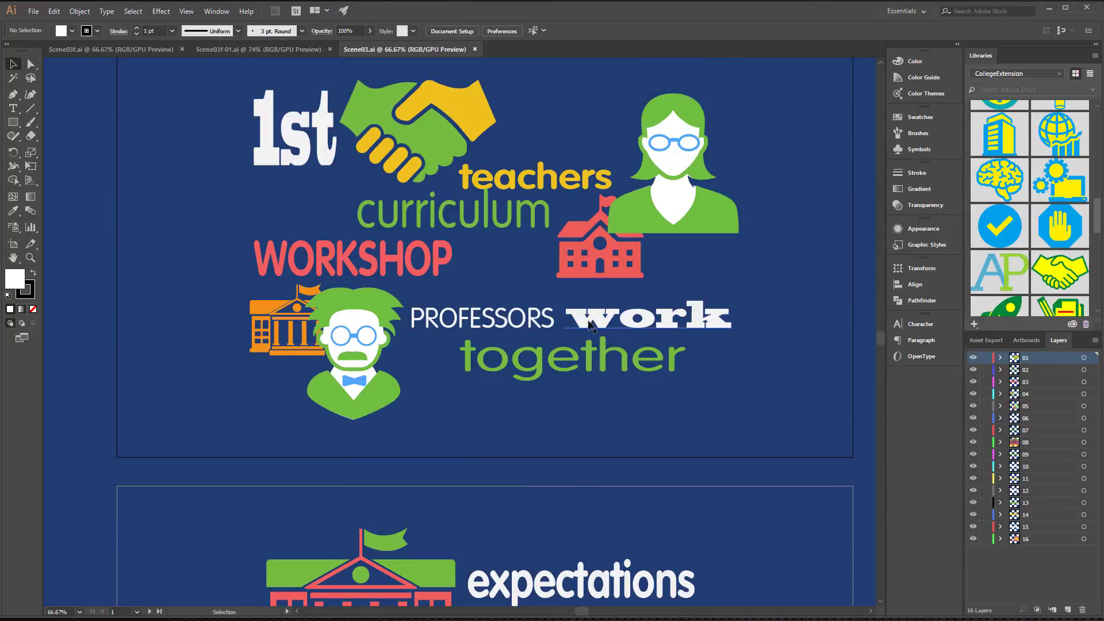
# Step: Save the artwork as Scene03test.ai with every artboard also saved to a separate file
pyautogui.click(33, 11)
pyautogui.click(62, 118)
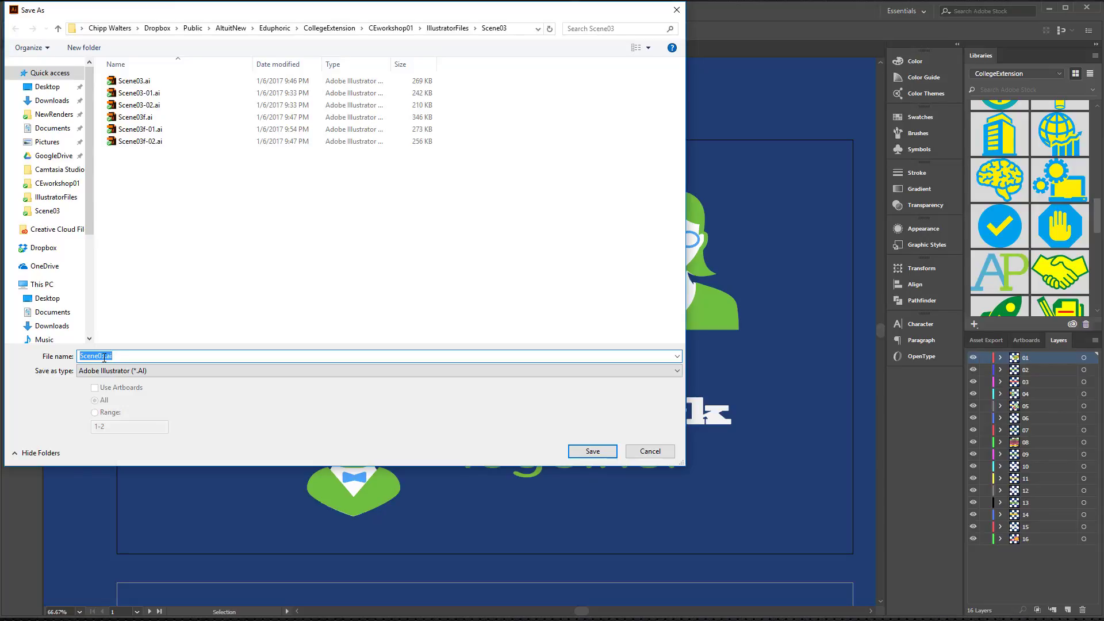
pyautogui.click(104, 357)
pyautogui.write('test')
pyautogui.click(594, 454)
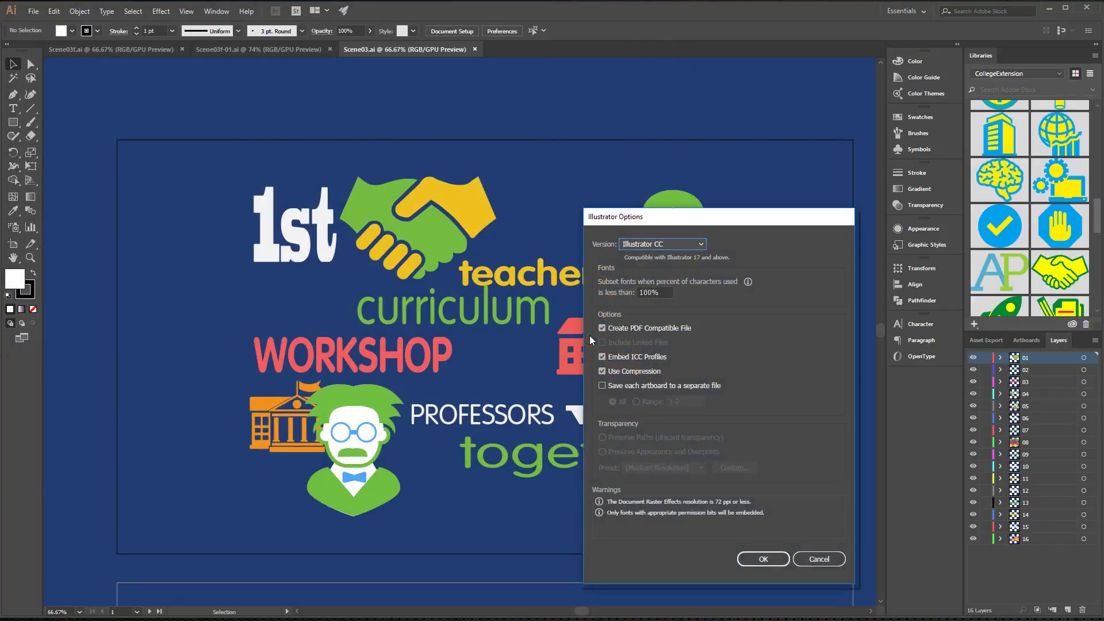
pyautogui.click(602, 385)
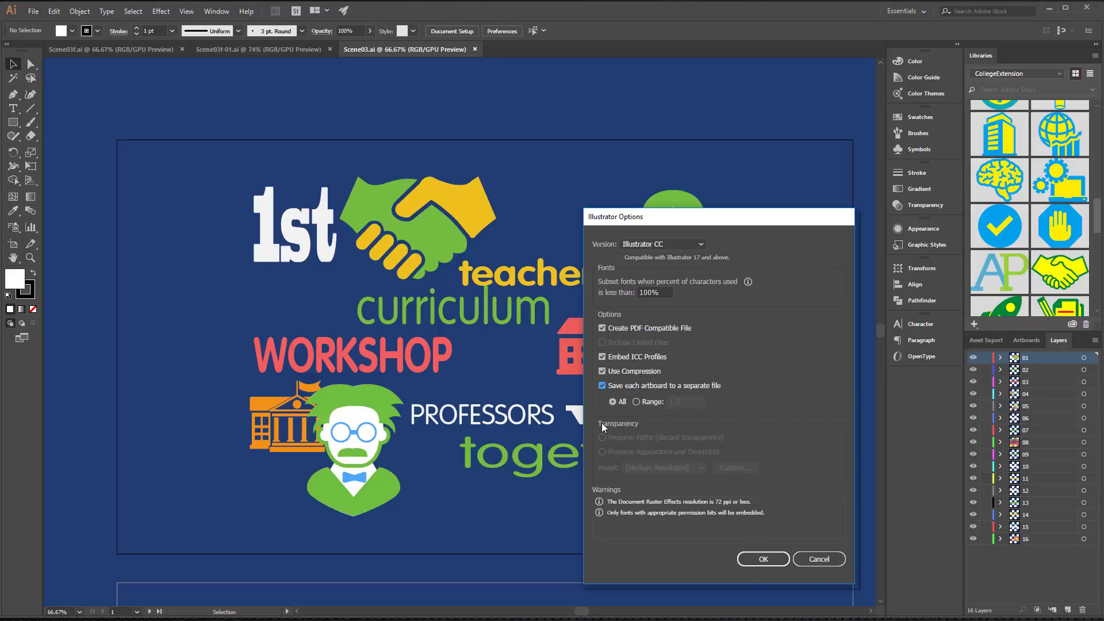
pyautogui.click(763, 559)
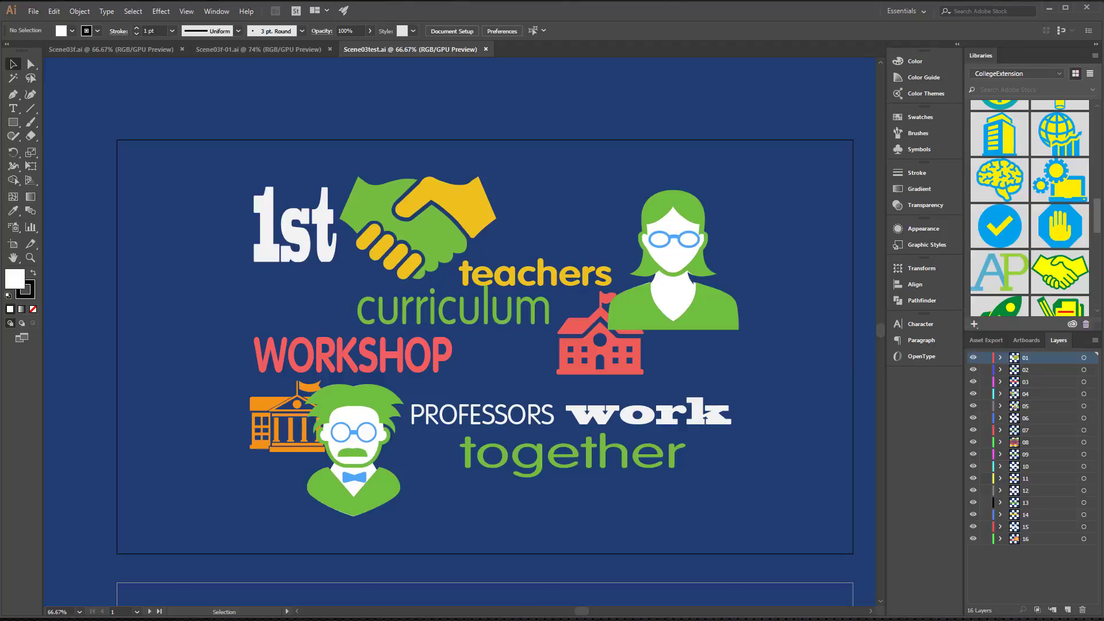
# Step: Switch to After Effects and import Scene03test-01.ai into the 03 folder as a composition with Document Size footage dimensions
pyautogui.hotkey('alt', 'Tab')
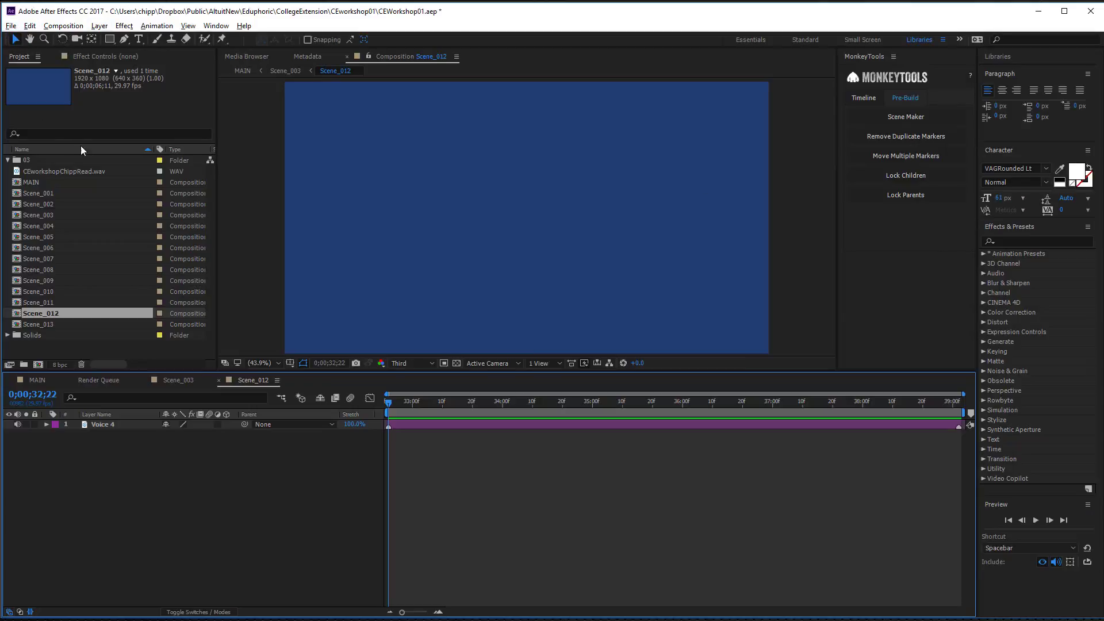
pyautogui.click(26, 161)
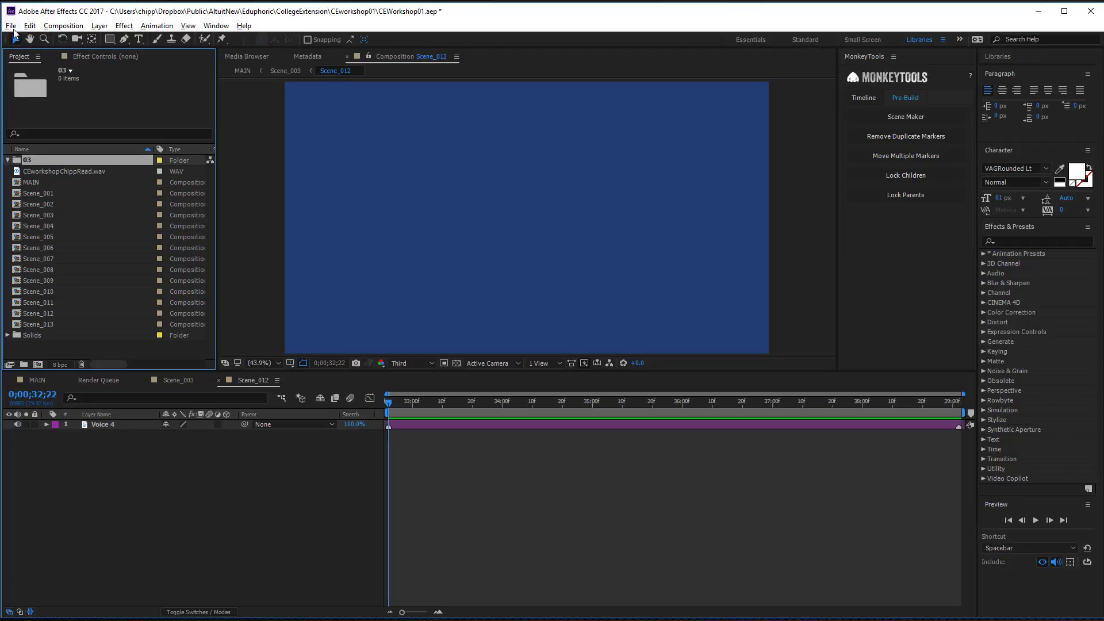
pyautogui.click(11, 26)
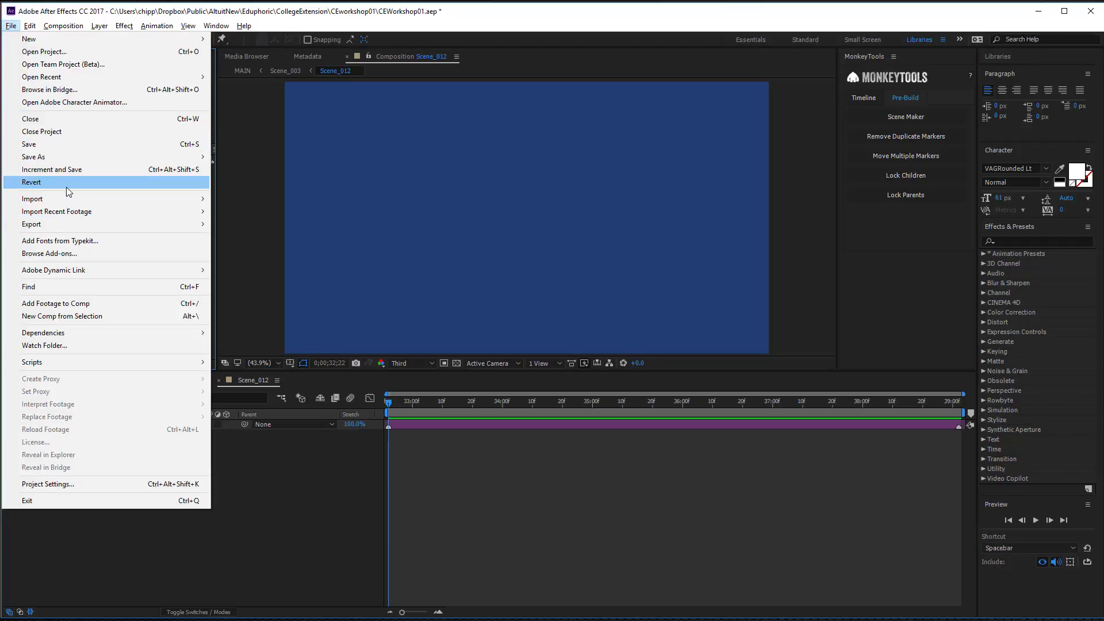
pyautogui.moveTo(81, 200)
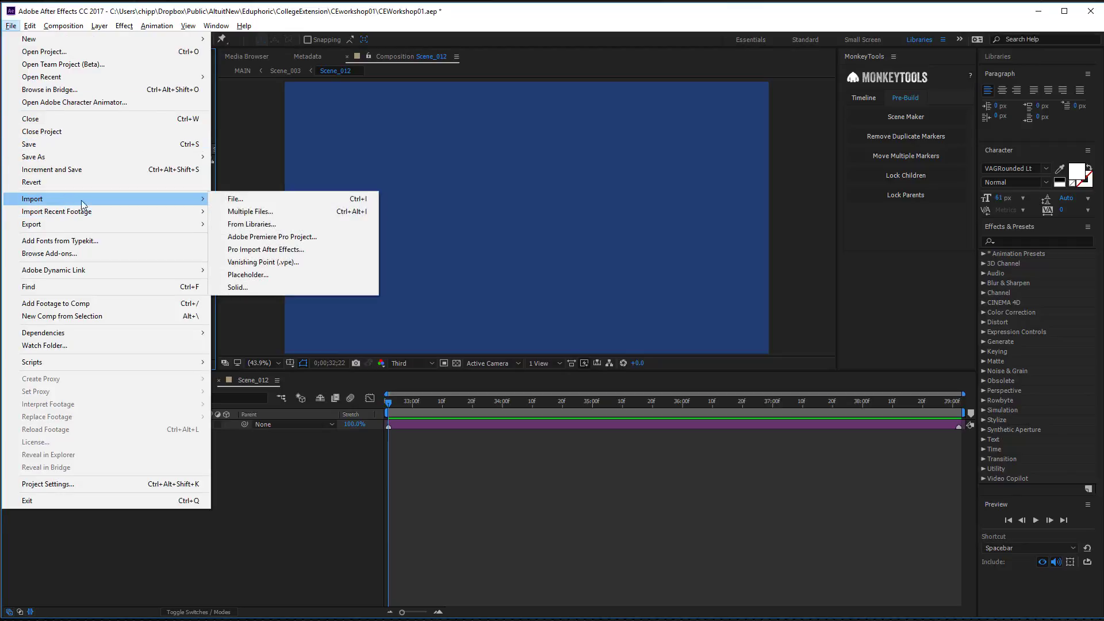
pyautogui.click(235, 199)
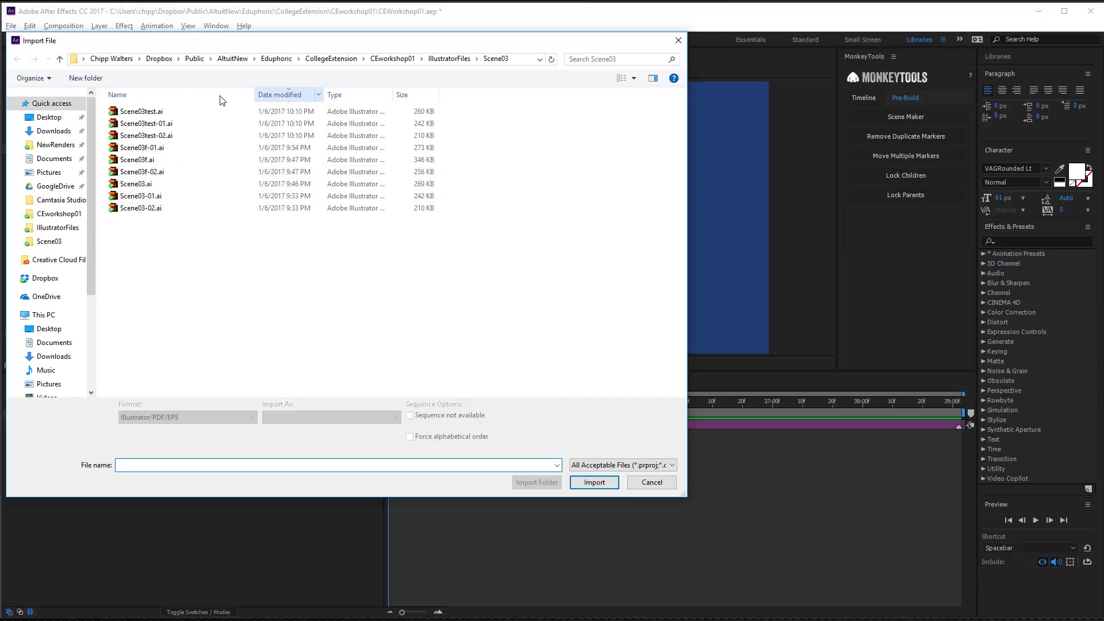
pyautogui.click(283, 96)
pyautogui.click(124, 115)
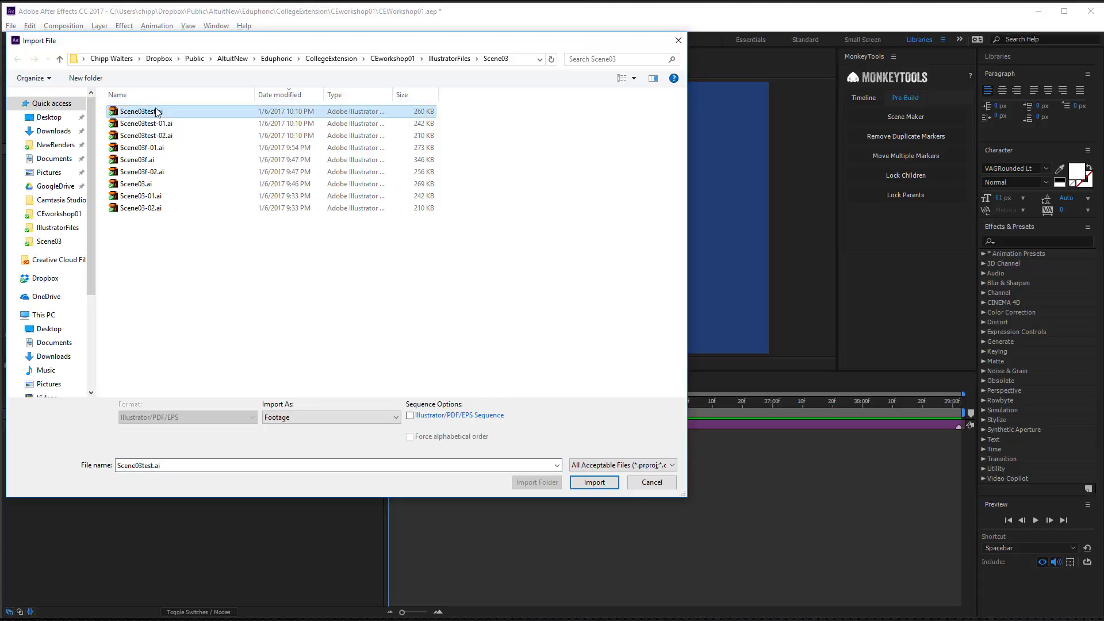
pyautogui.click(145, 124)
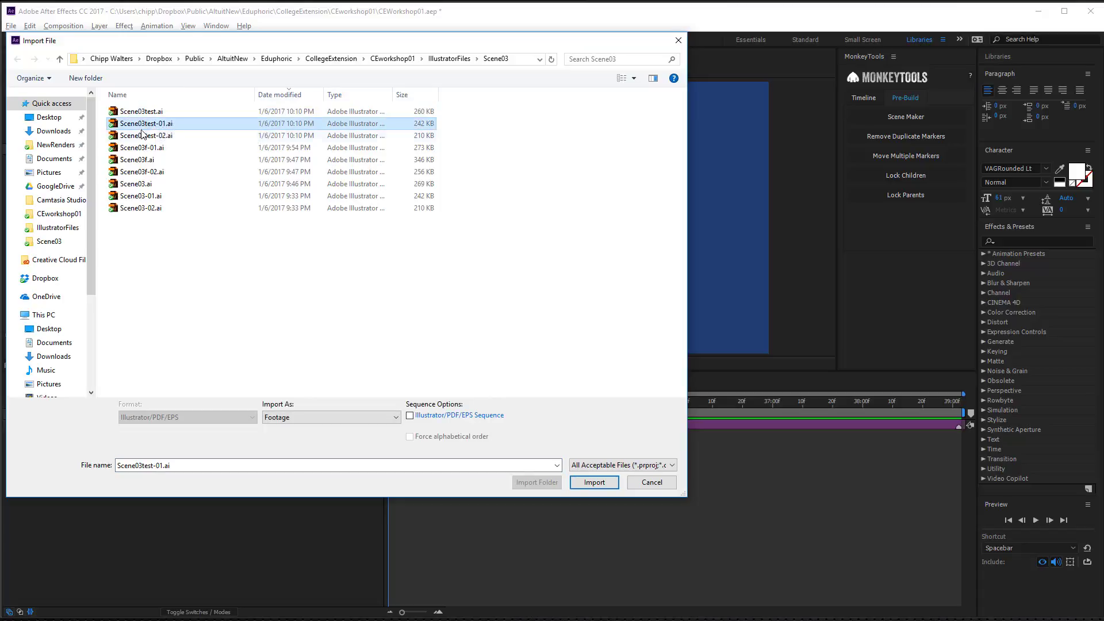
pyautogui.click(143, 138)
pyautogui.click(143, 127)
pyautogui.click(601, 489)
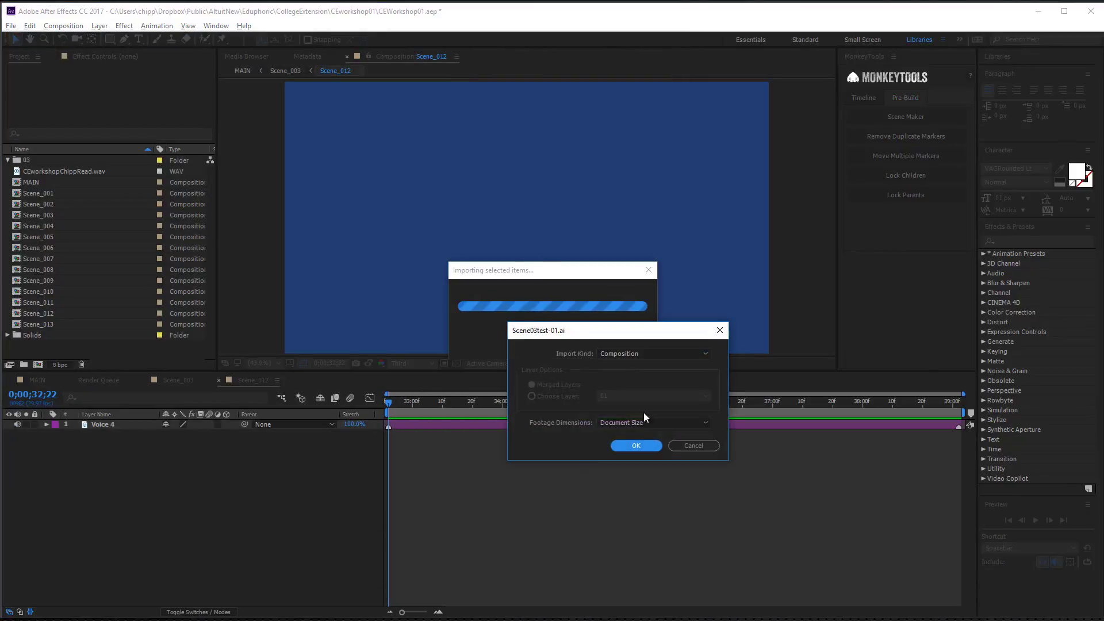
pyautogui.click(642, 446)
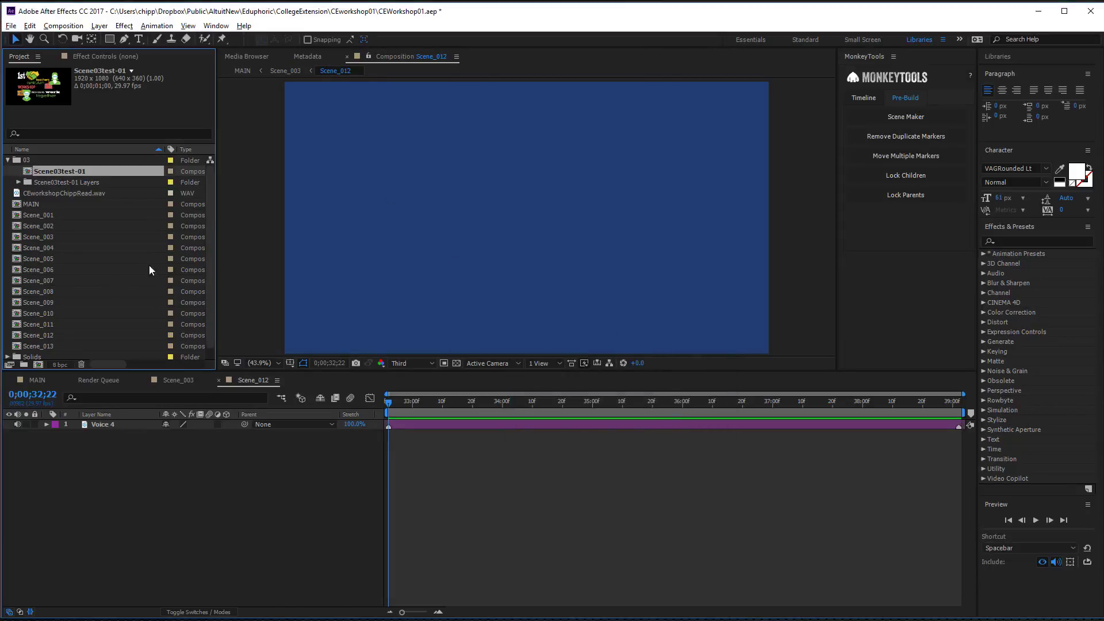
# Step: Expand the Scene03test-01 Layers folder and preview the layer footage items 01 to 04
pyautogui.click(18, 182)
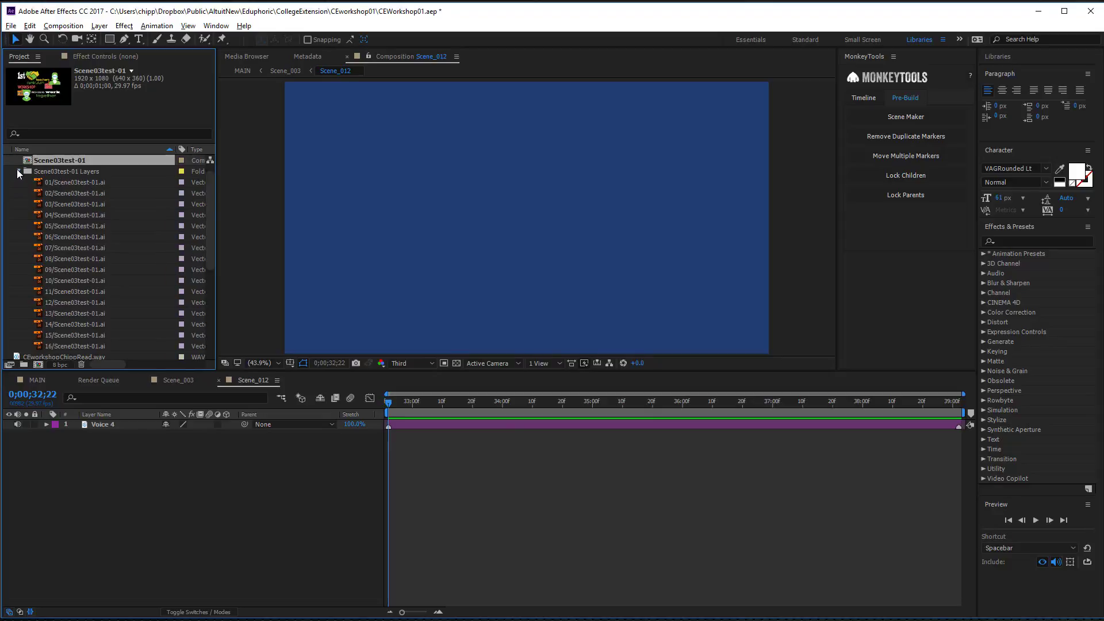
pyautogui.click(18, 171)
pyautogui.click(19, 183)
pyautogui.click(54, 183)
pyautogui.click(71, 193)
pyautogui.click(72, 205)
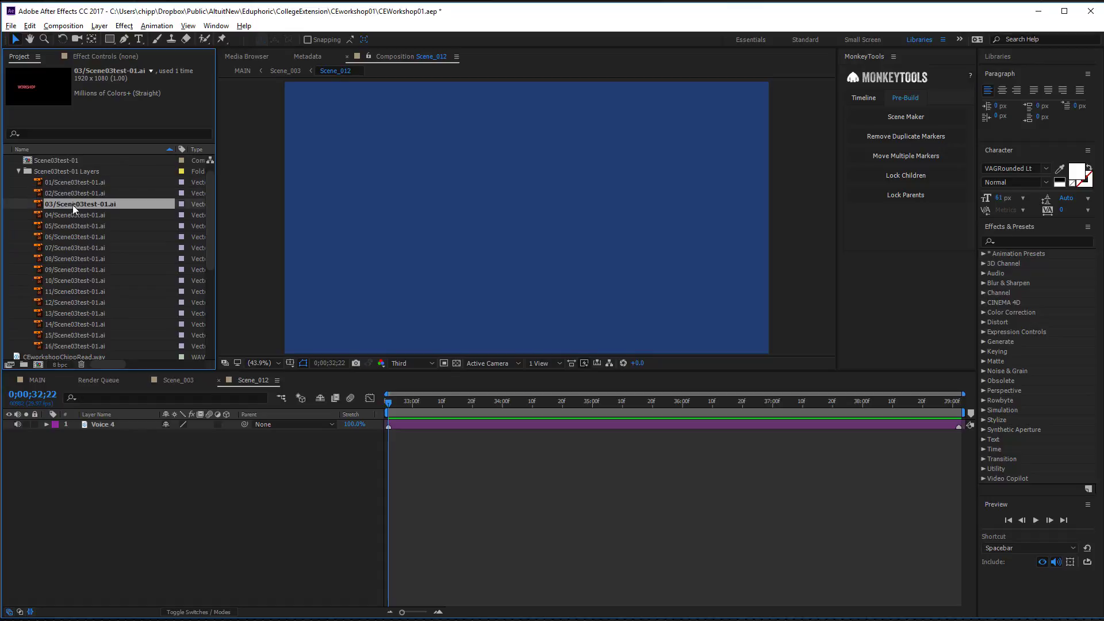
pyautogui.click(72, 215)
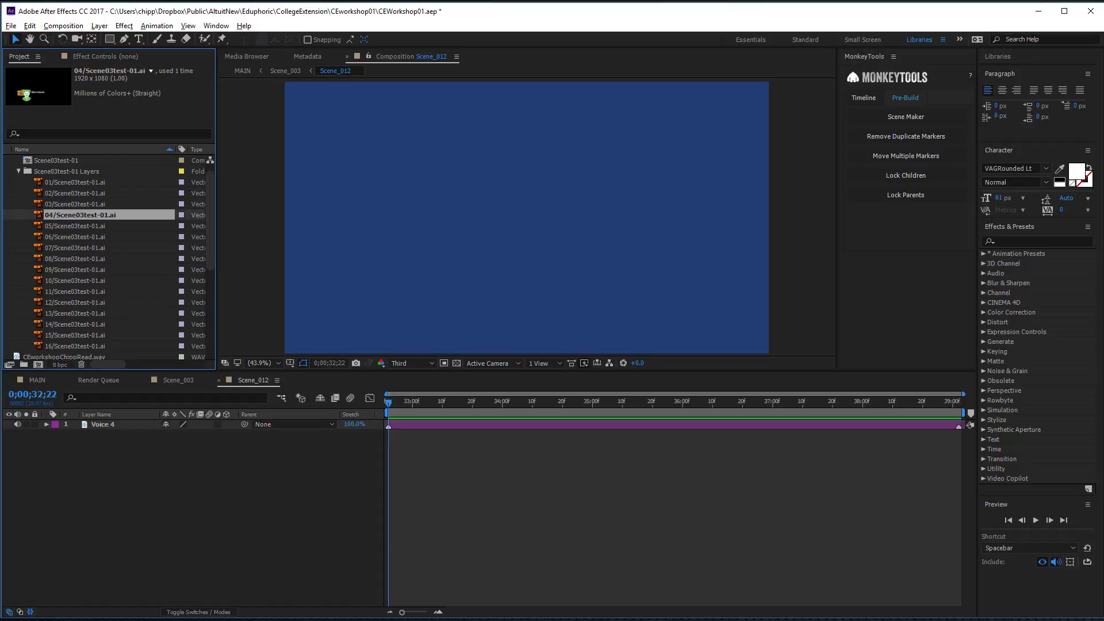
# Step: Switch to Illustrator and toggle layer 01 off and back on to check which artwork it contains
pyautogui.hotkey('alt', 'Tab')
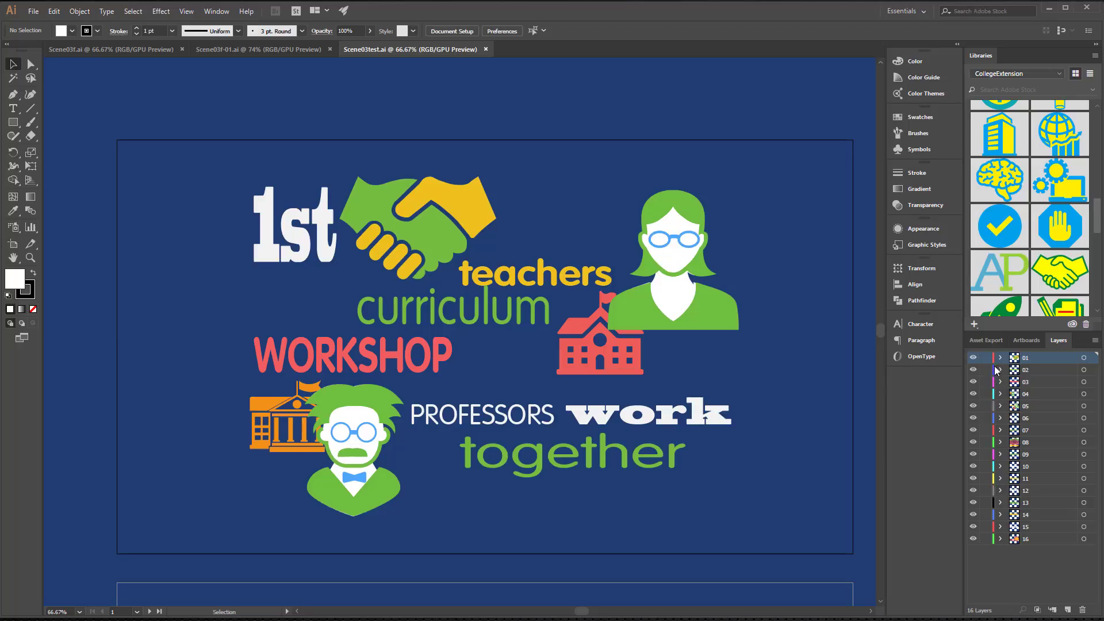
pyautogui.click(973, 358)
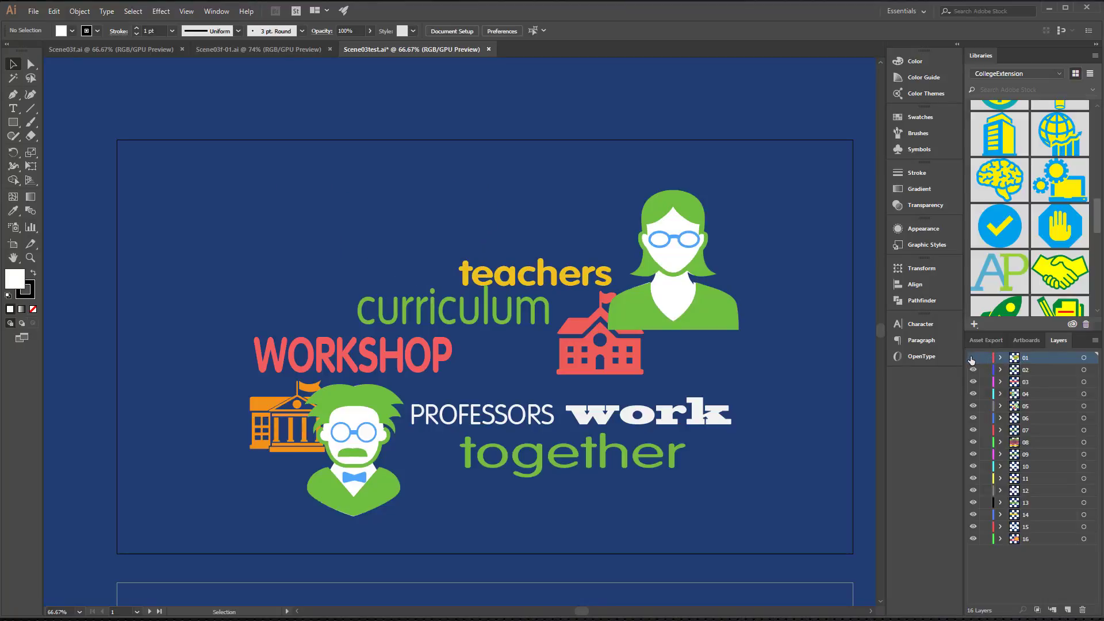
pyautogui.click(973, 357)
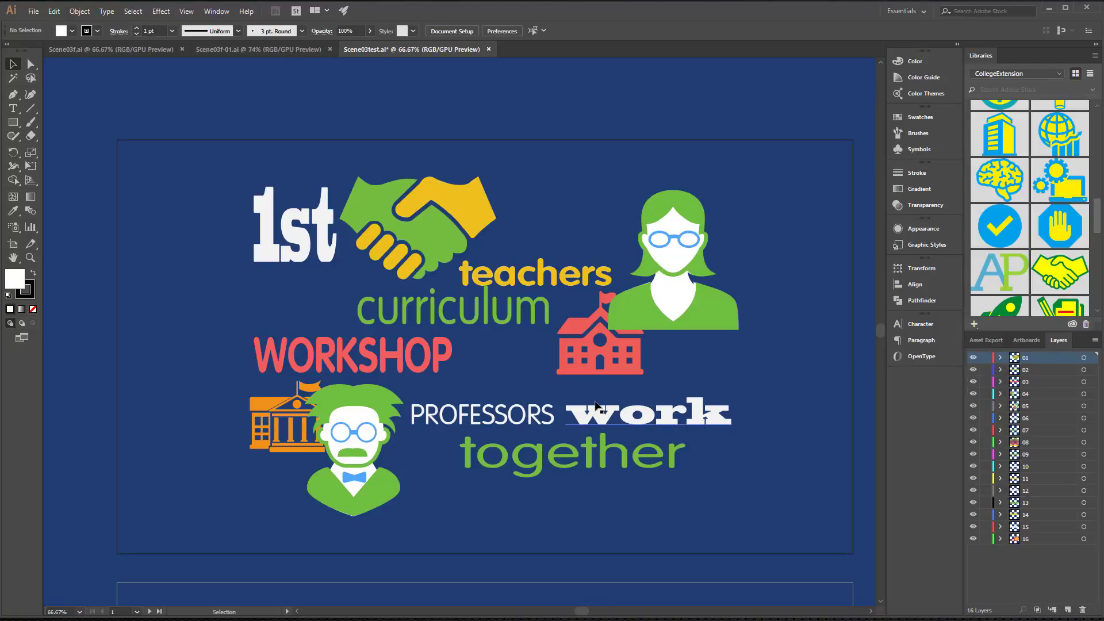
# Step: Hide layers 01 to 08 and show them again to check which artboard's artwork each one holds
pyautogui.scroll(-2, 595, 401)
pyautogui.moveTo(823, 406); pyautogui.dragTo(740, 246)
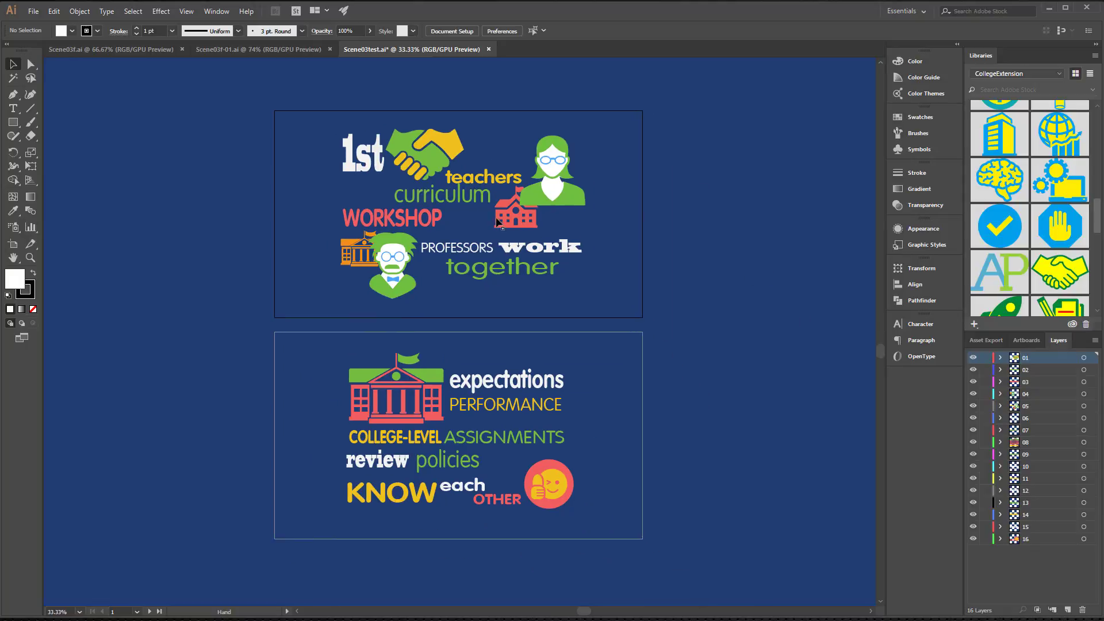
pyautogui.click(973, 358)
pyautogui.click(973, 371)
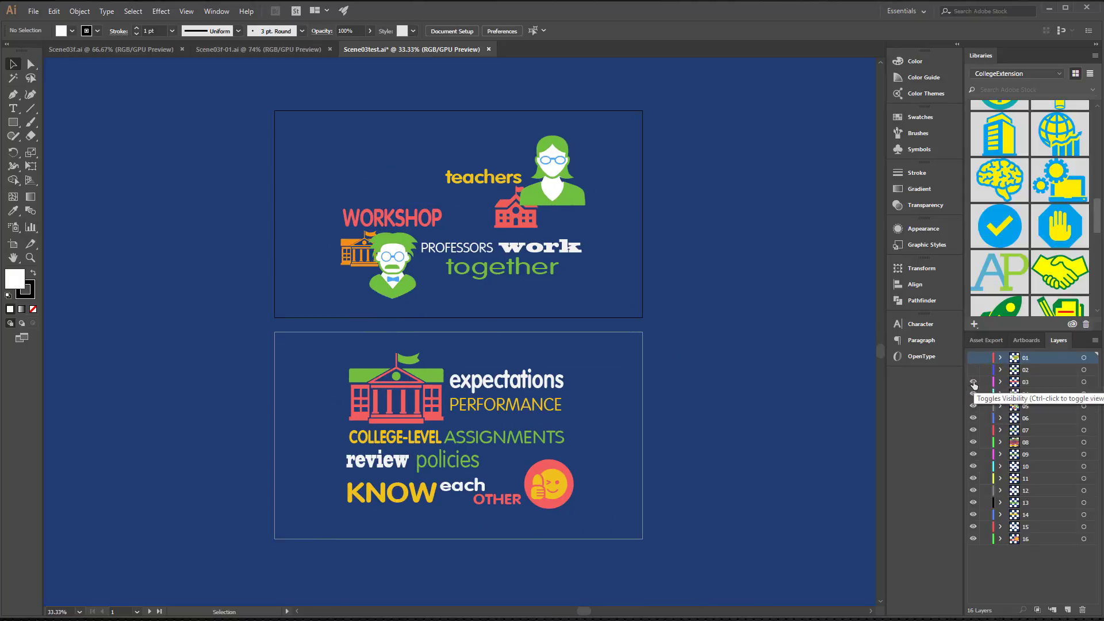
pyautogui.click(974, 405)
pyautogui.click(974, 406)
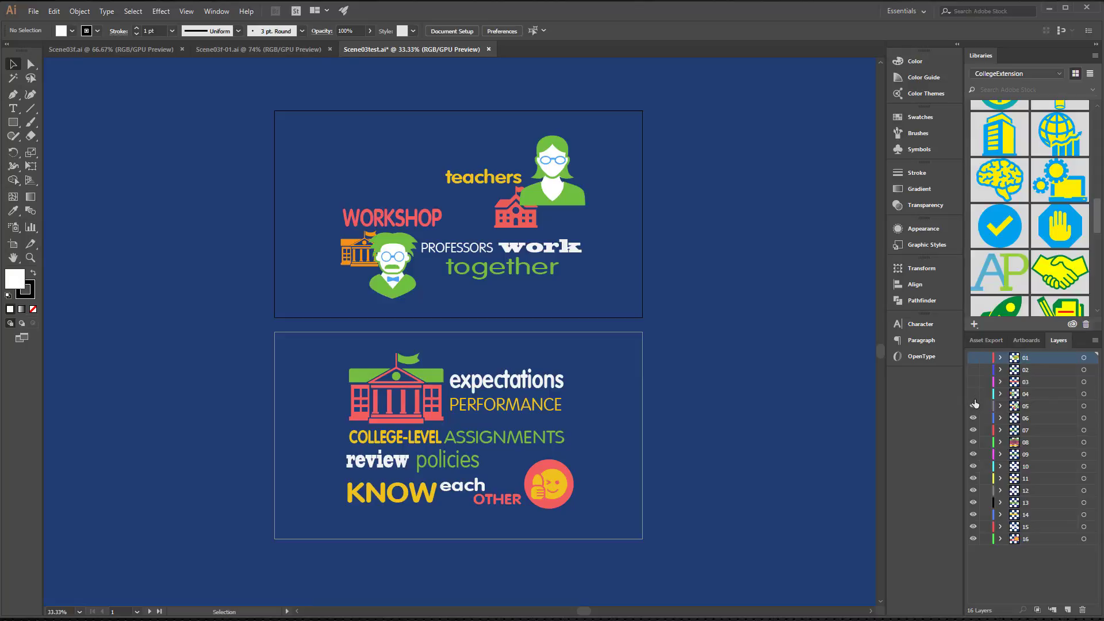
pyautogui.click(973, 431)
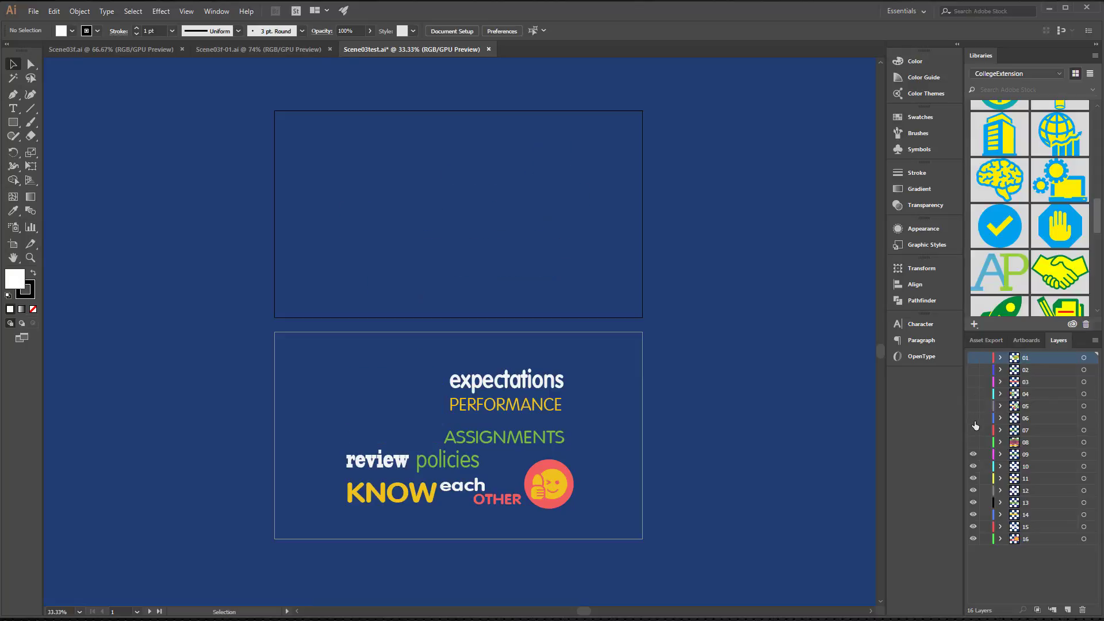
pyautogui.moveTo(974, 442); pyautogui.dragTo(975, 367)
pyautogui.click(973, 357)
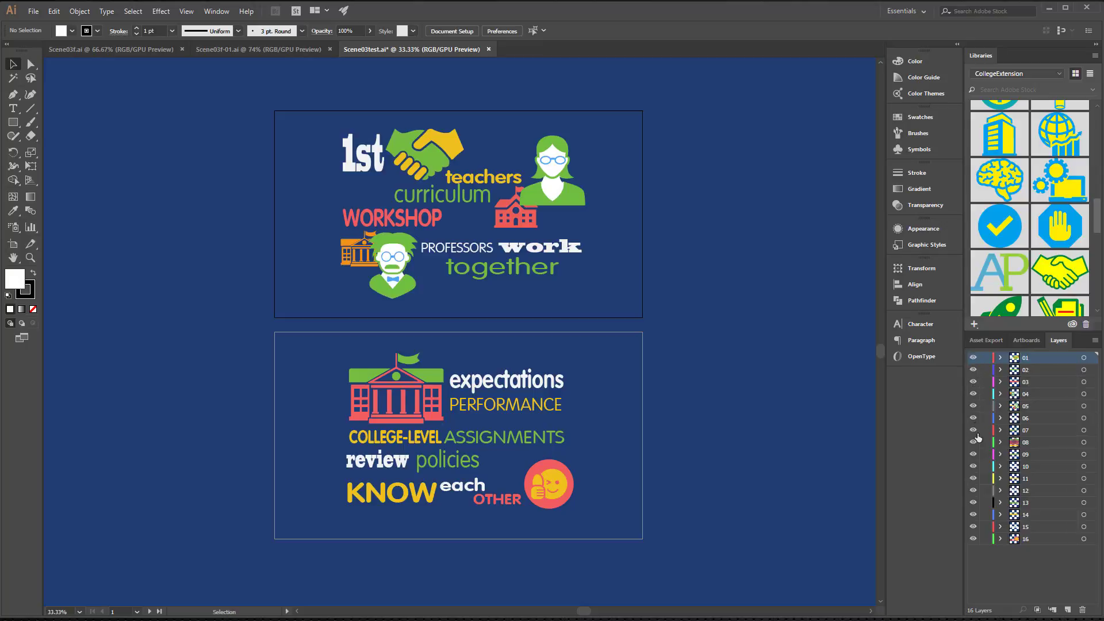
# Step: Move Asset Export behind Layers, and hide and reshow layers 01 to 07 to check that they cover the first artboard
pyautogui.moveTo(986, 340); pyautogui.dragTo(1051, 341)
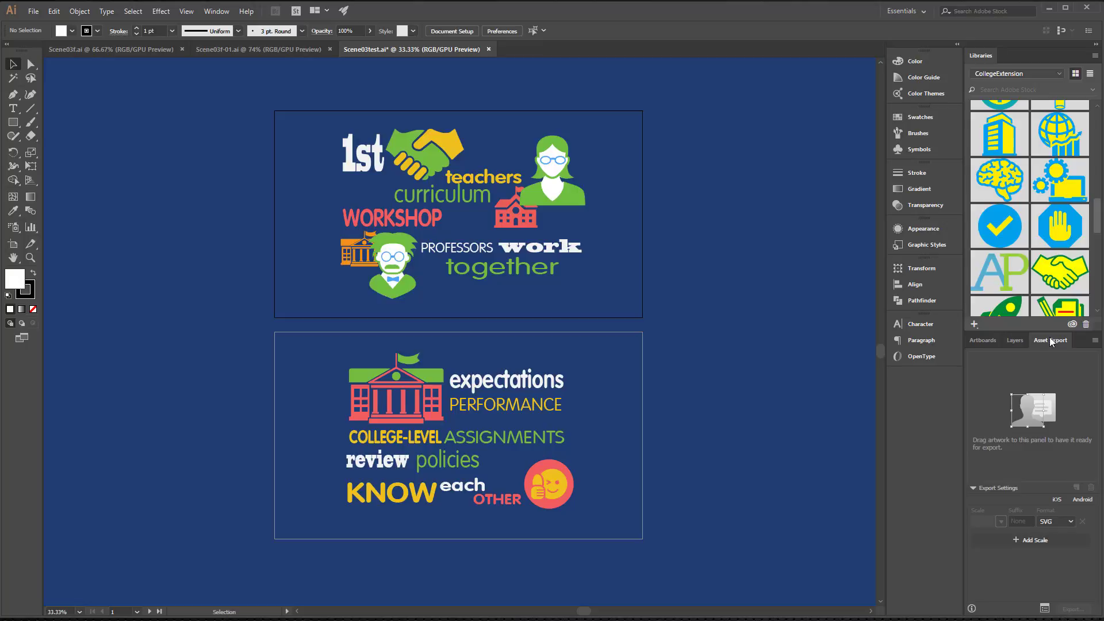
pyautogui.click(1015, 340)
pyautogui.moveTo(973, 362); pyautogui.dragTo(981, 435)
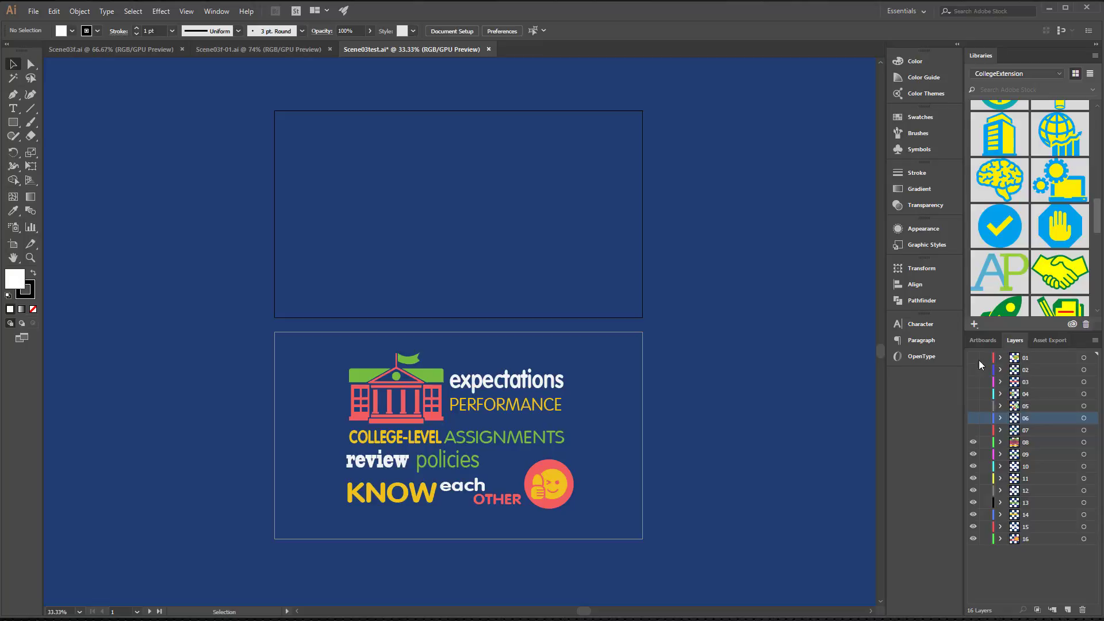
pyautogui.moveTo(979, 363); pyautogui.dragTo(971, 419)
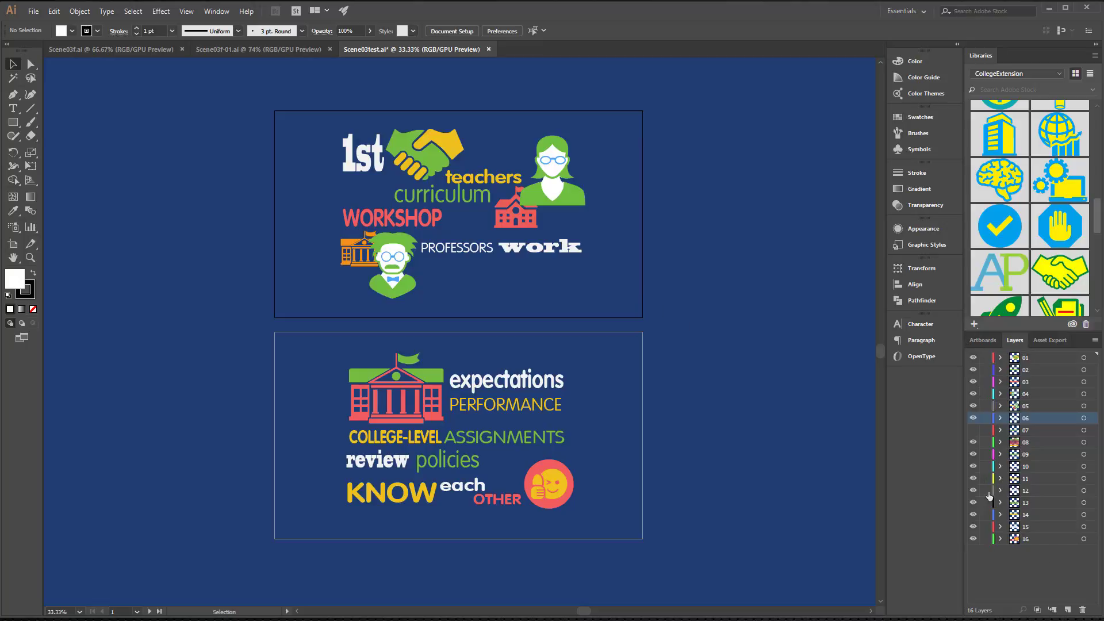
pyautogui.click(973, 430)
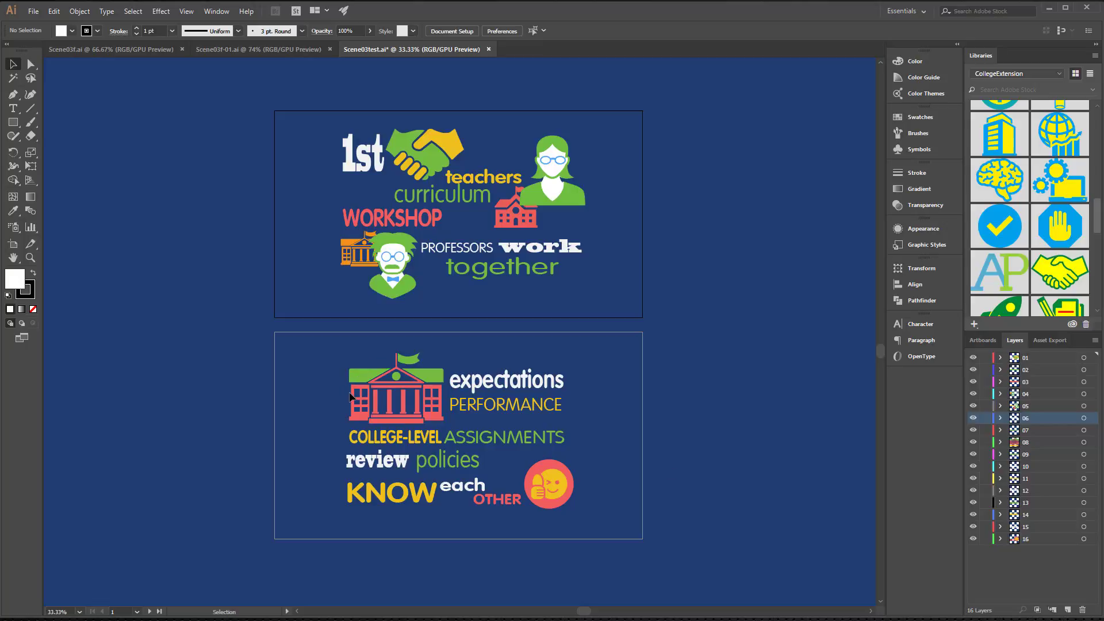
# Step: Switch to After Effects and preview the layer footage items 05 to 08 of Scene03test-01
pyautogui.hotkey('alt', 'Tab')
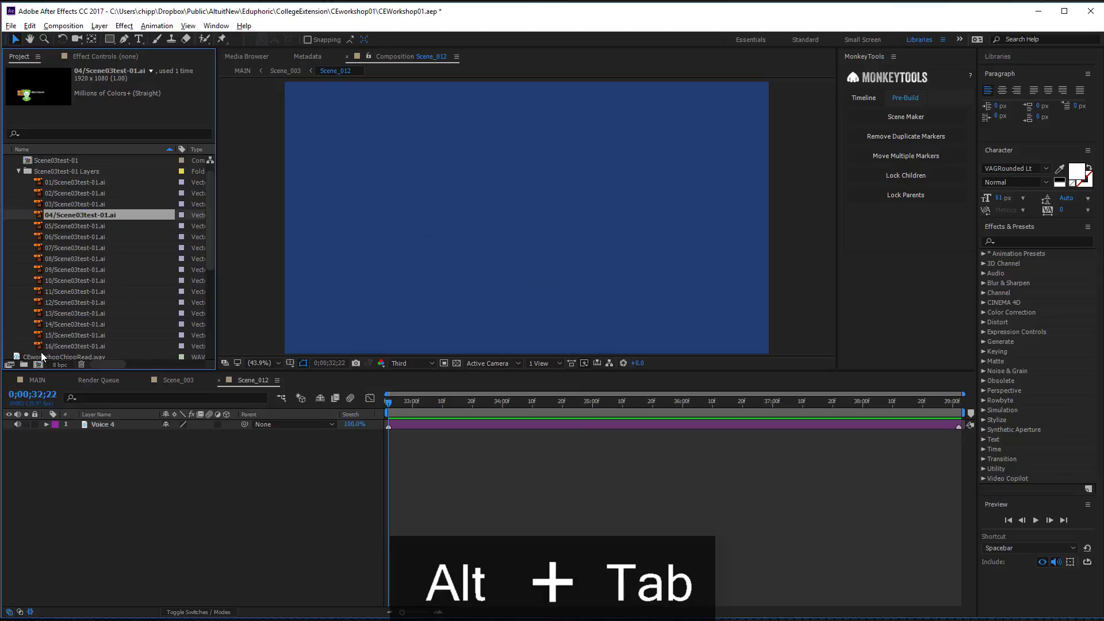
pyautogui.click(51, 225)
pyautogui.click(54, 235)
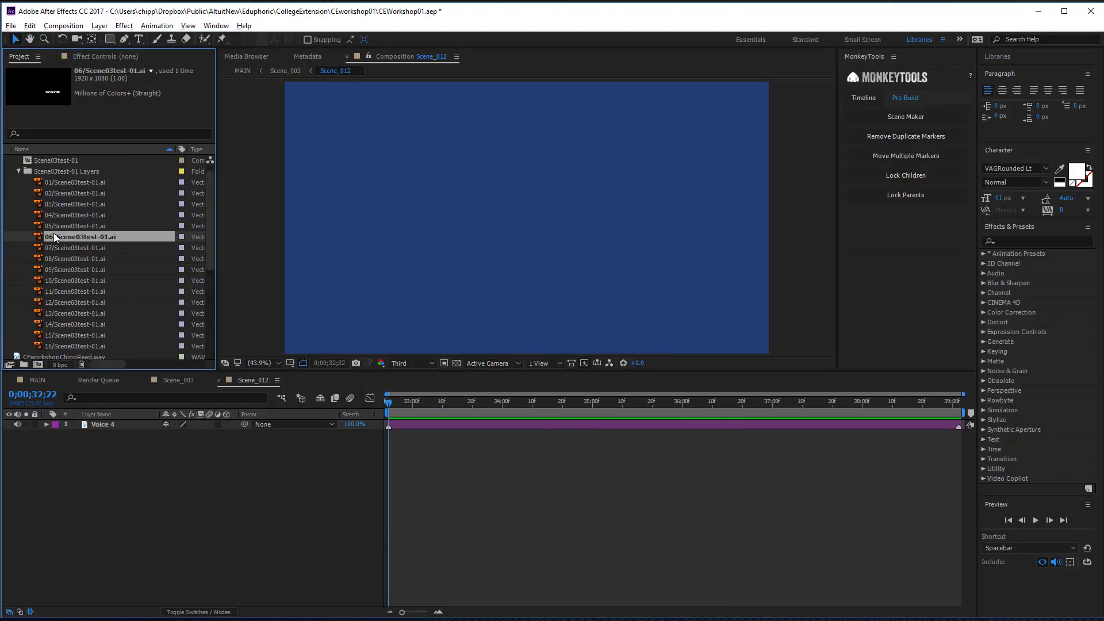
pyautogui.click(67, 248)
pyautogui.click(66, 258)
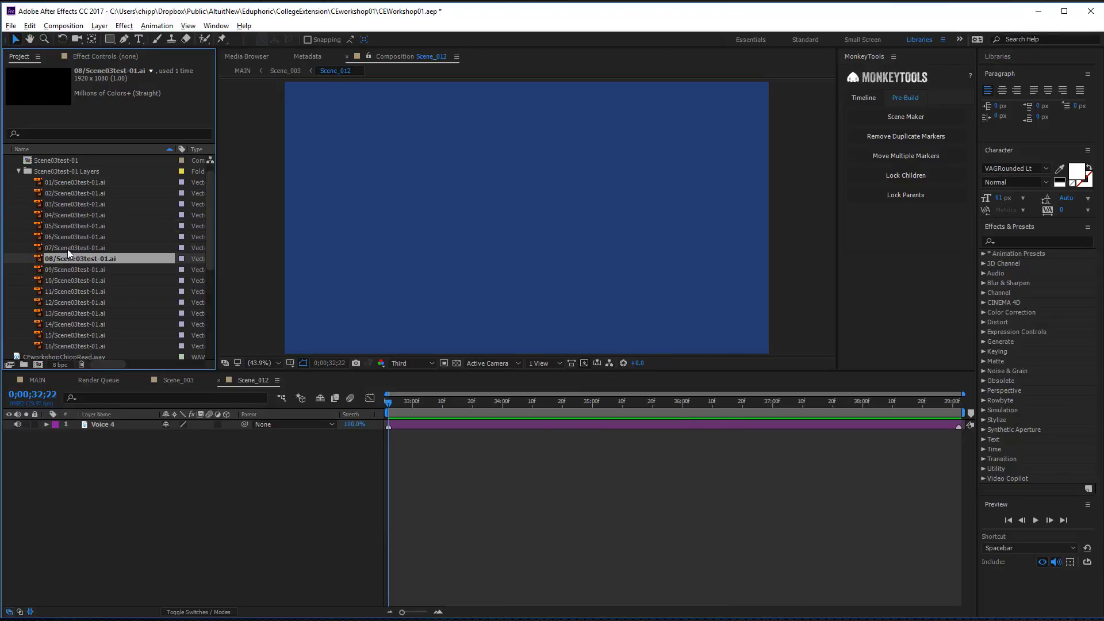
pyautogui.click(68, 248)
# Step: Delete the footage items 08 to 16 from the Scene03test-01 Layers folder, confirming the removal
pyautogui.click(63, 259)
pyautogui.keyDown('shift'); pyautogui.click(85, 346); pyautogui.keyUp('shift')
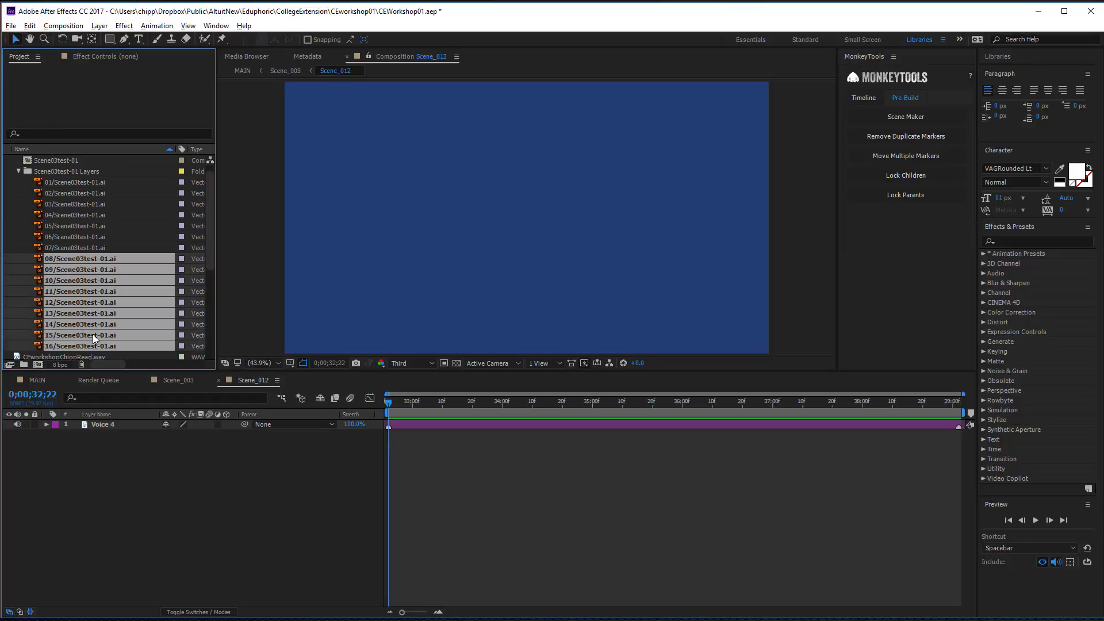
pyautogui.press('Delete')
pyautogui.click(609, 332)
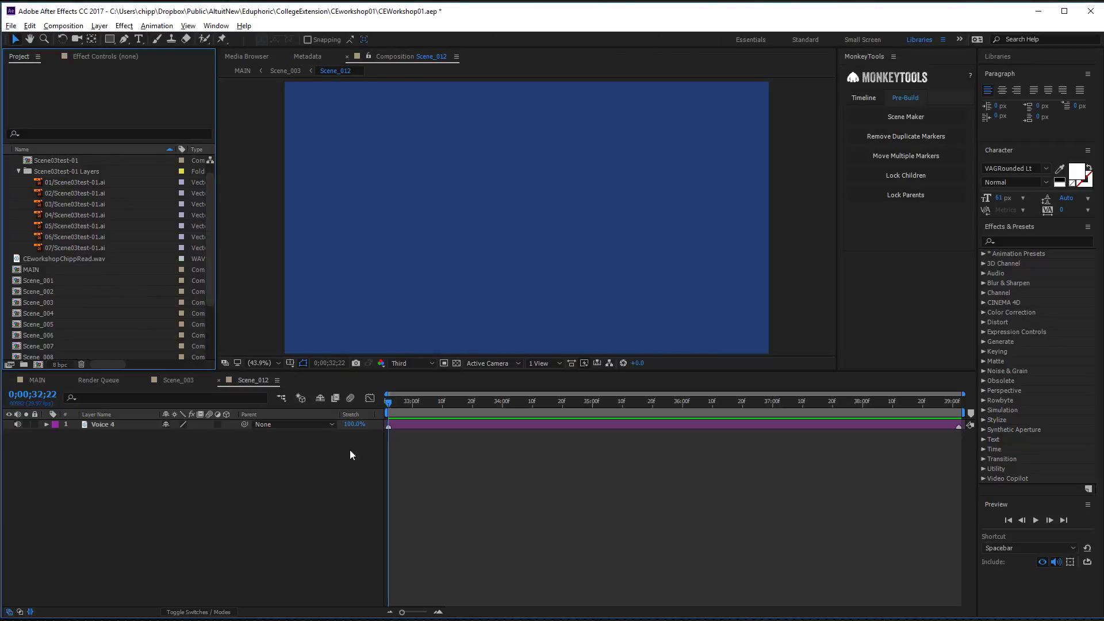
# Step: Add the footage items 01 to 07 to the Scene_012 composition as layers below Voice 4
pyautogui.click(58, 182)
pyautogui.keyDown('shift'); pyautogui.click(71, 247); pyautogui.keyUp('shift')
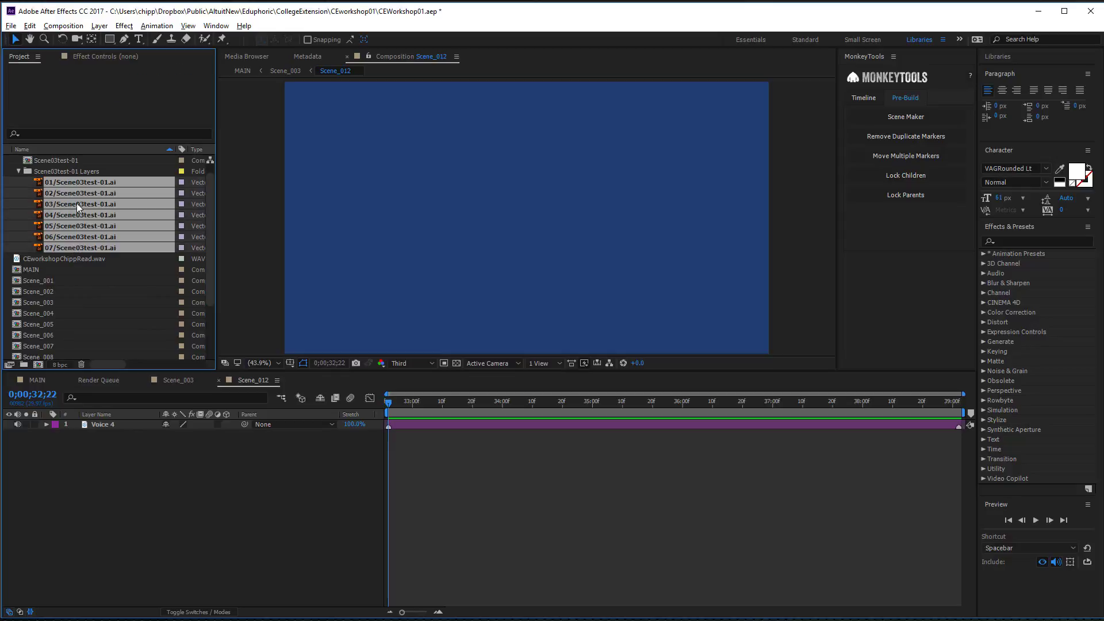
pyautogui.moveTo(73, 182); pyautogui.dragTo(73, 447)
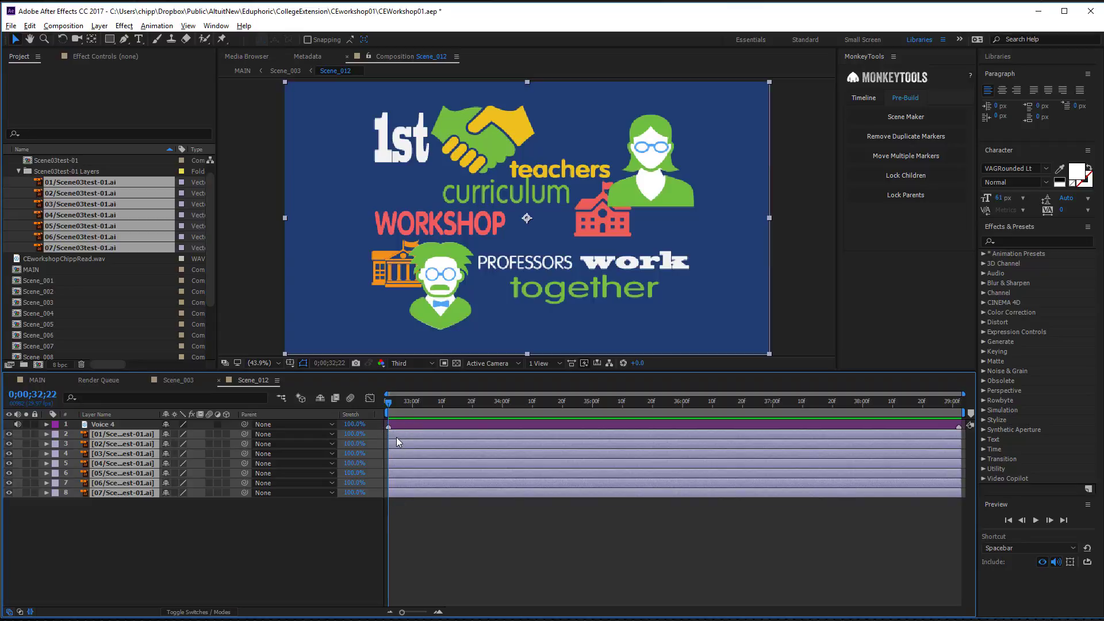
# Step: Examine the Import As and sequence options for Scene03.ai in the file import dialog, and cancel the import
pyautogui.click(11, 26)
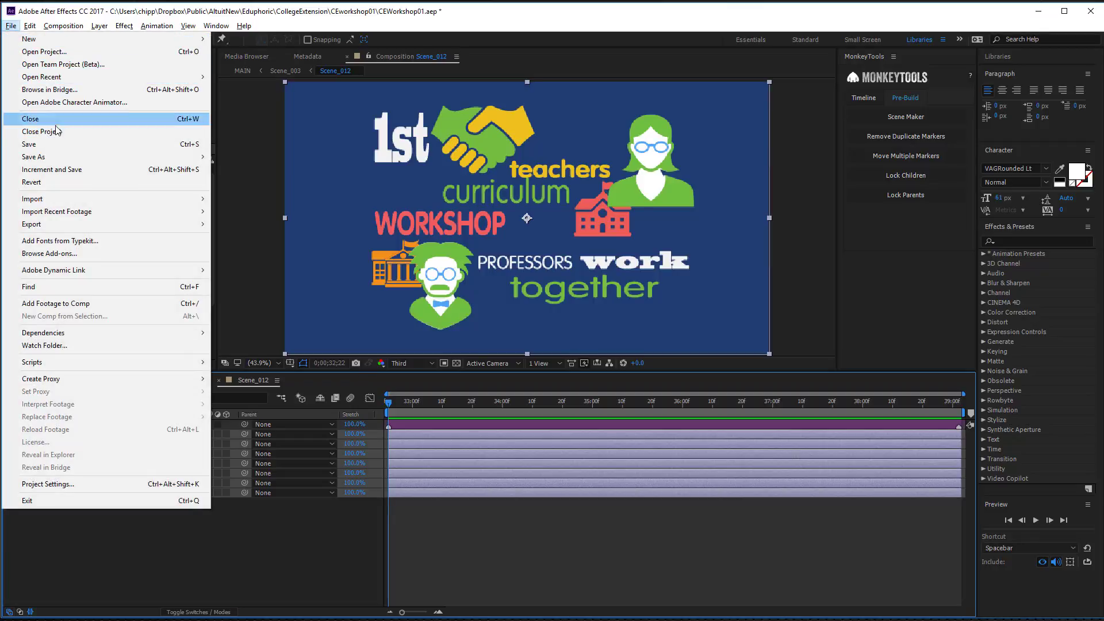
pyautogui.moveTo(49, 198)
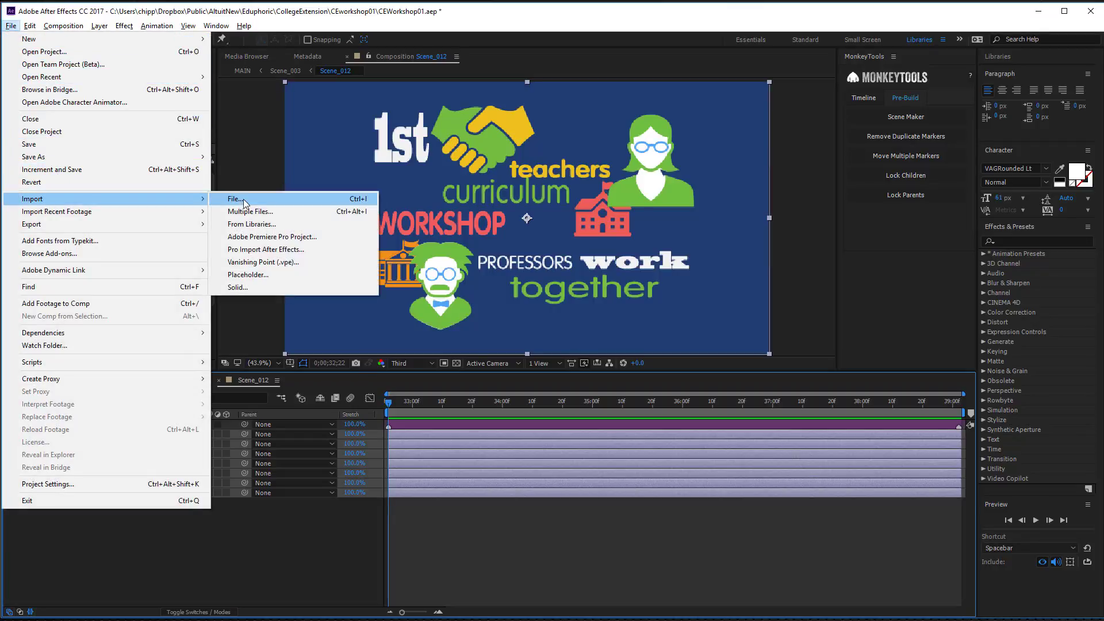
pyautogui.click(257, 201)
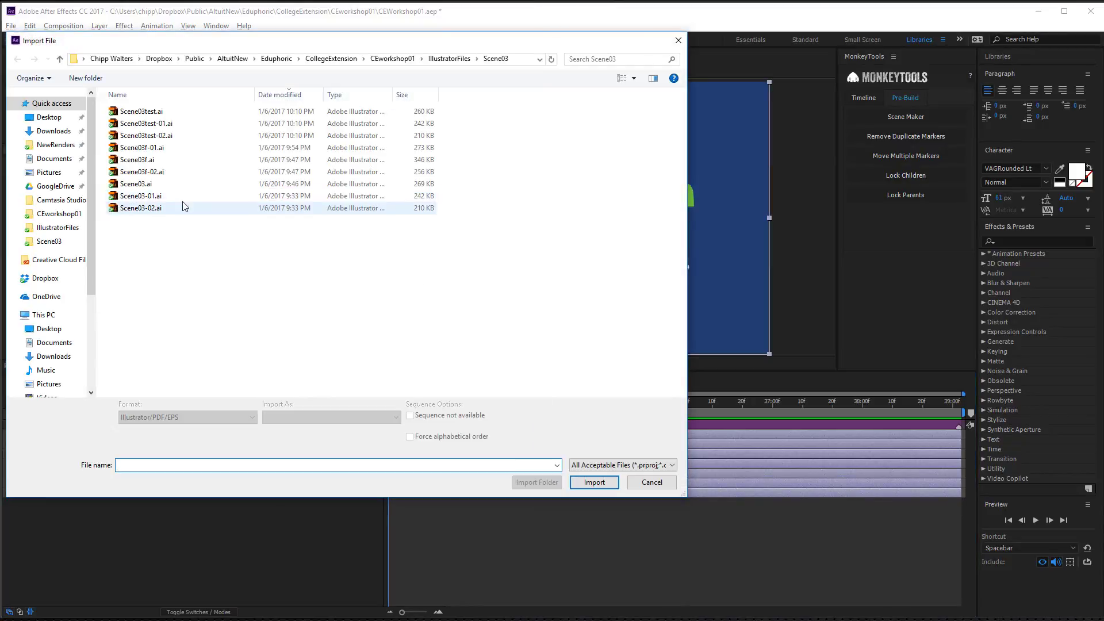
pyautogui.click(141, 184)
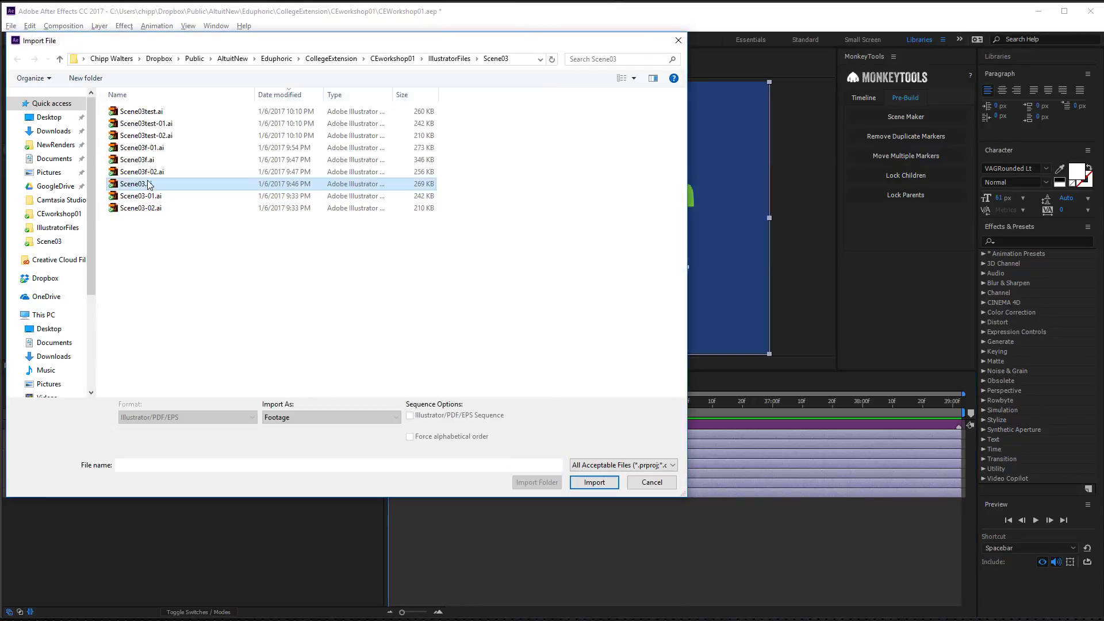
pyautogui.click(310, 417)
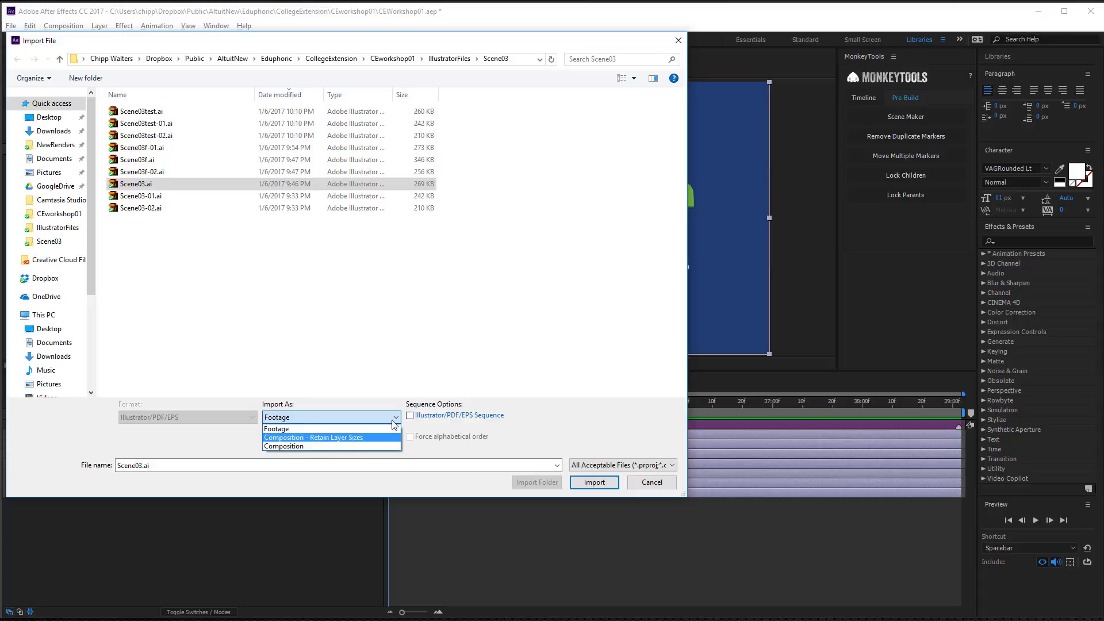
pyautogui.click(594, 423)
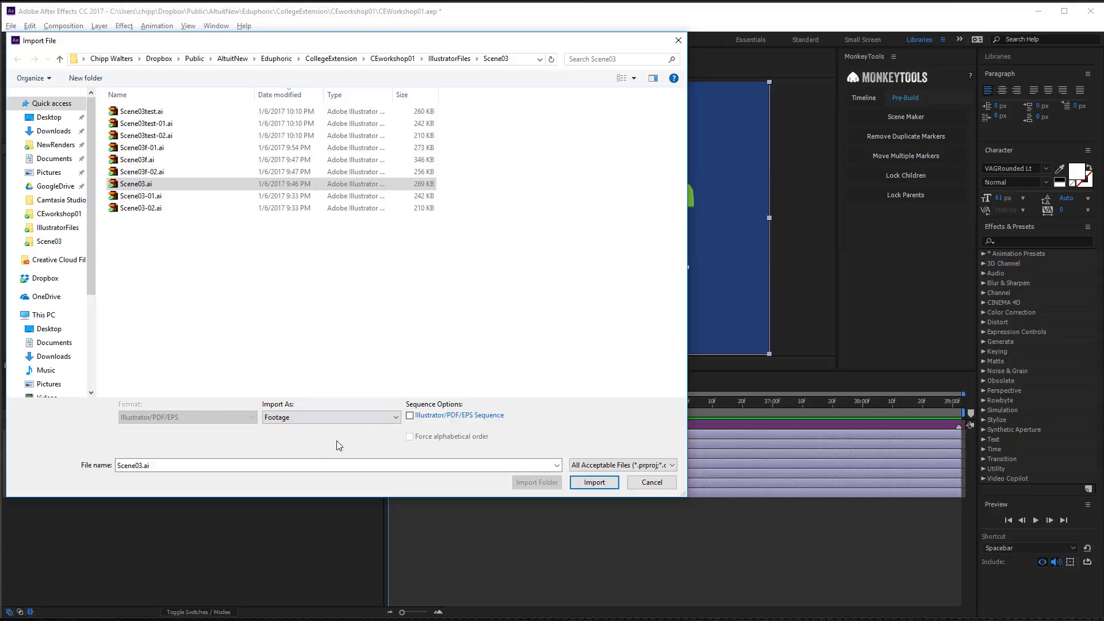
pyautogui.click(409, 416)
pyautogui.click(410, 416)
pyautogui.click(653, 483)
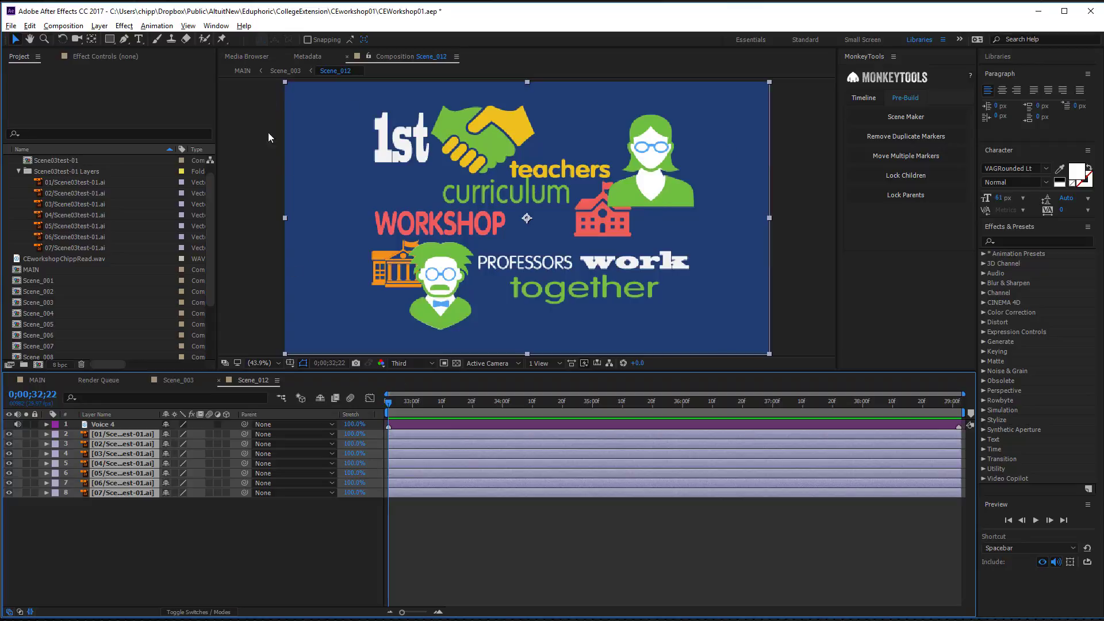
# Step: Try to move layer 01's artwork within the Scene_012 composition, and undo the move
pyautogui.click(250, 111)
pyautogui.click(136, 434)
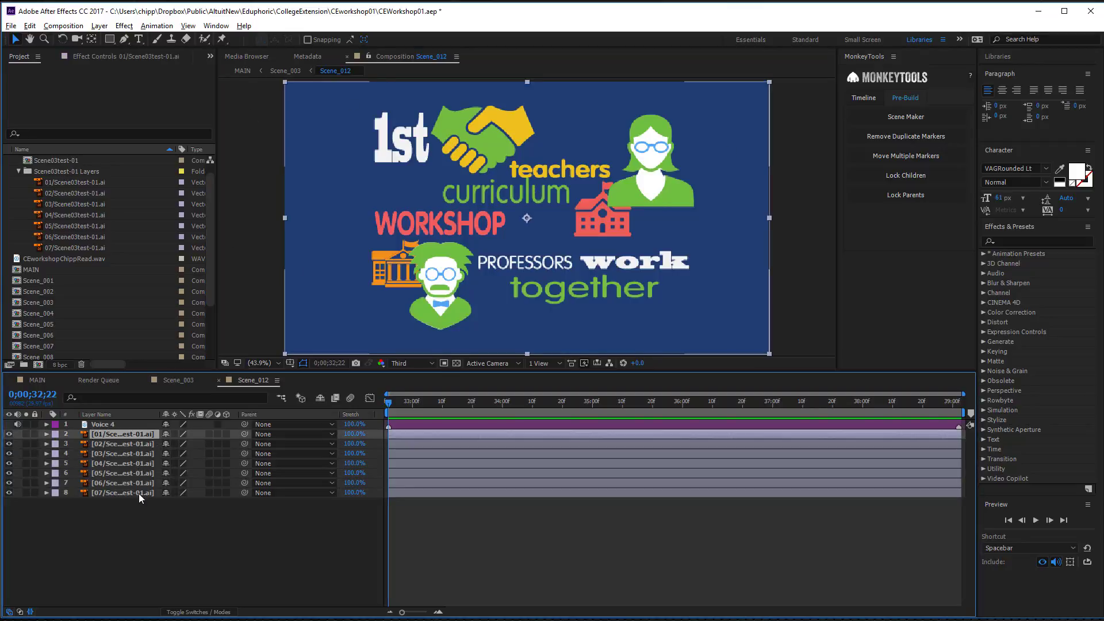
pyautogui.keyDown('shift'); pyautogui.click(139, 493); pyautogui.keyUp('shift')
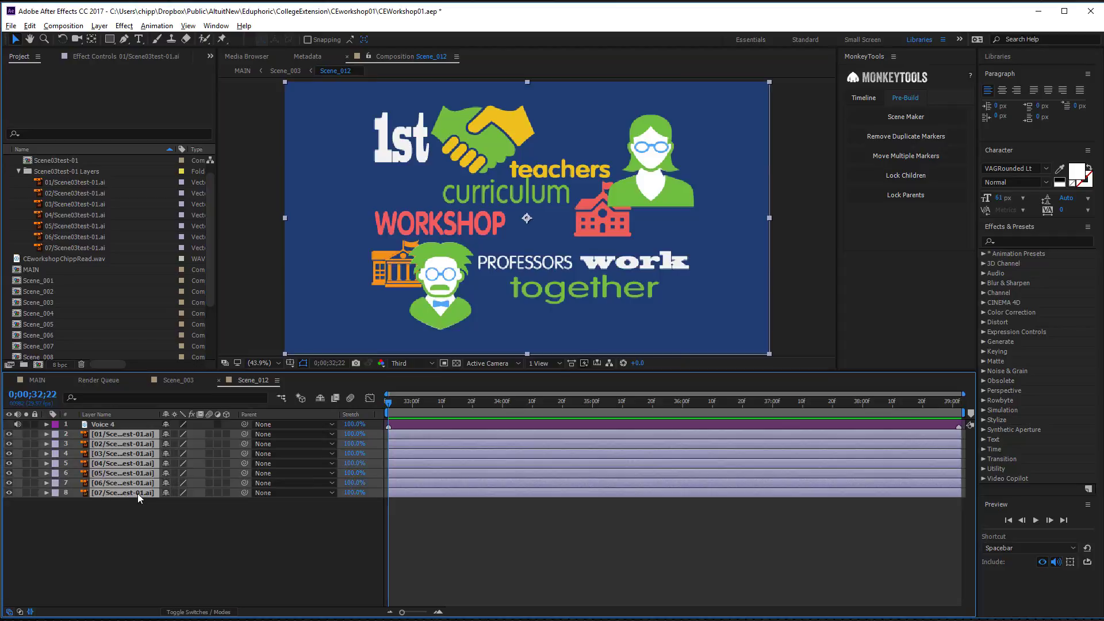
pyautogui.click(220, 529)
pyautogui.moveTo(434, 277); pyautogui.dragTo(420, 284)
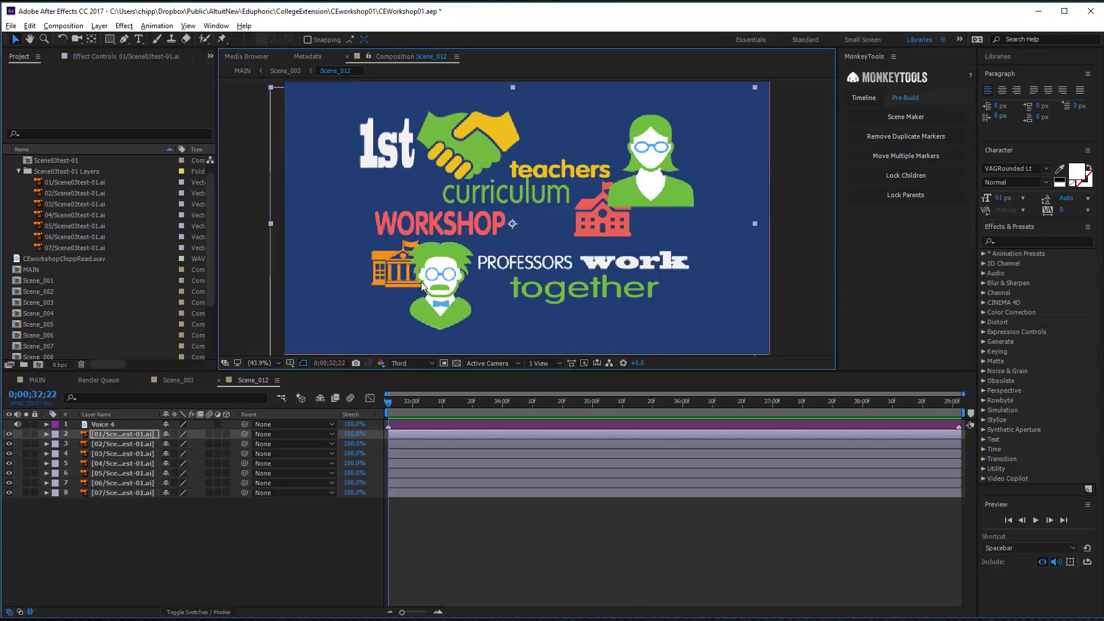
pyautogui.hotkey('ctrl', 'z')
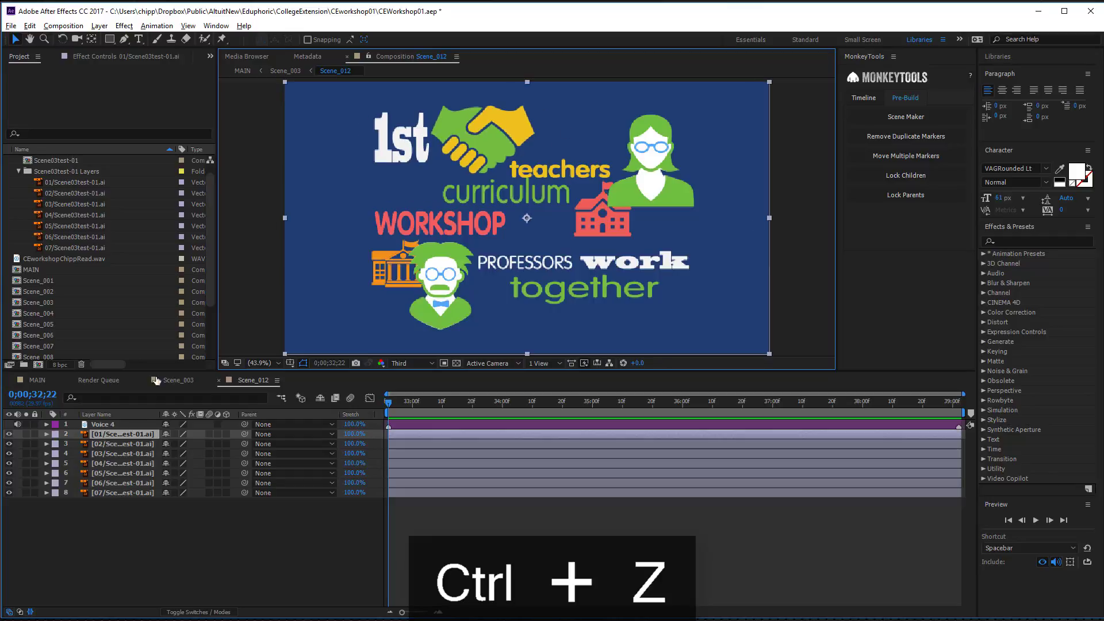
# Step: Try to move layer 02's artwork, and undo back past the addition of the seven artwork layers to Scene_012
pyautogui.click(122, 444)
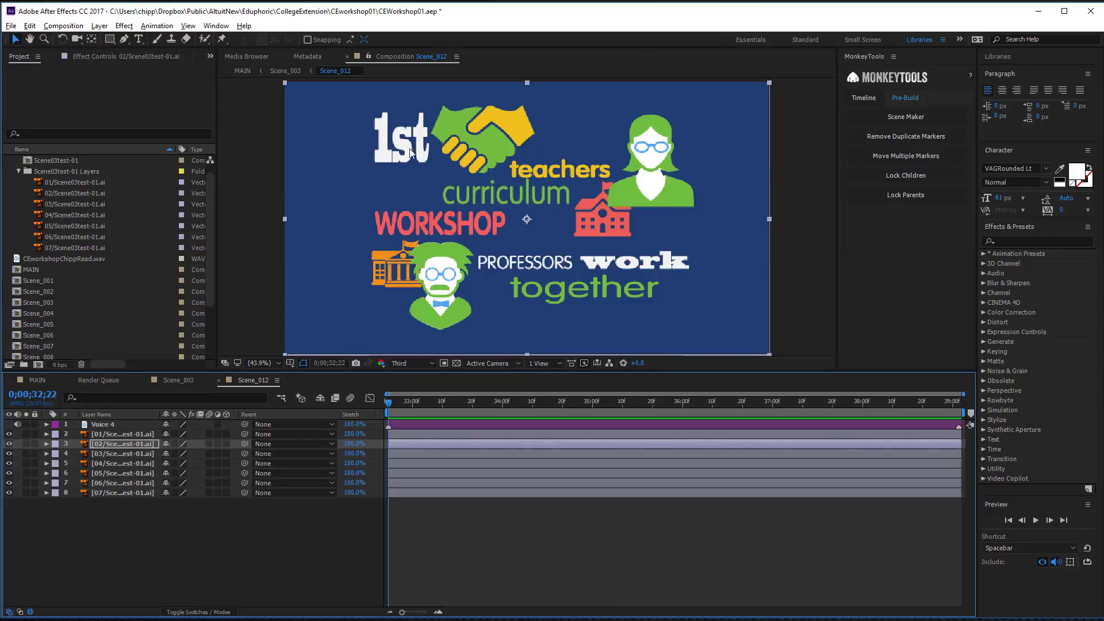
pyautogui.hotkey('ctrl', 'z')
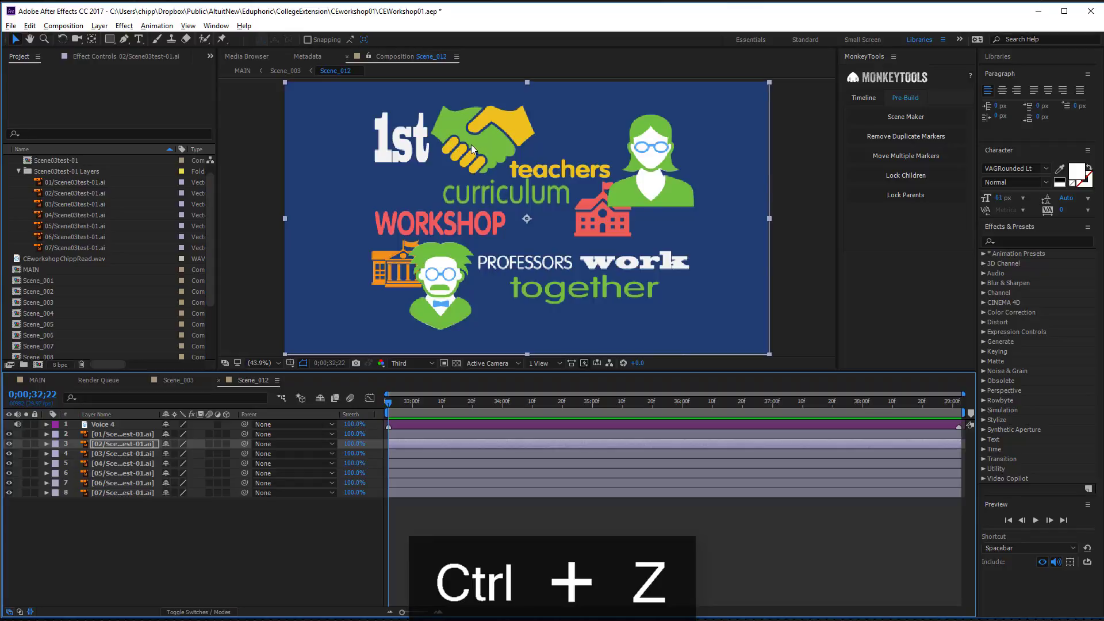
pyautogui.hotkey('ctrl', 'z')
pyautogui.hotkey('ctrl', 'z')
pyautogui.hotkey('ctrl', 'z')
pyautogui.hotkey('ctrl', 'z')
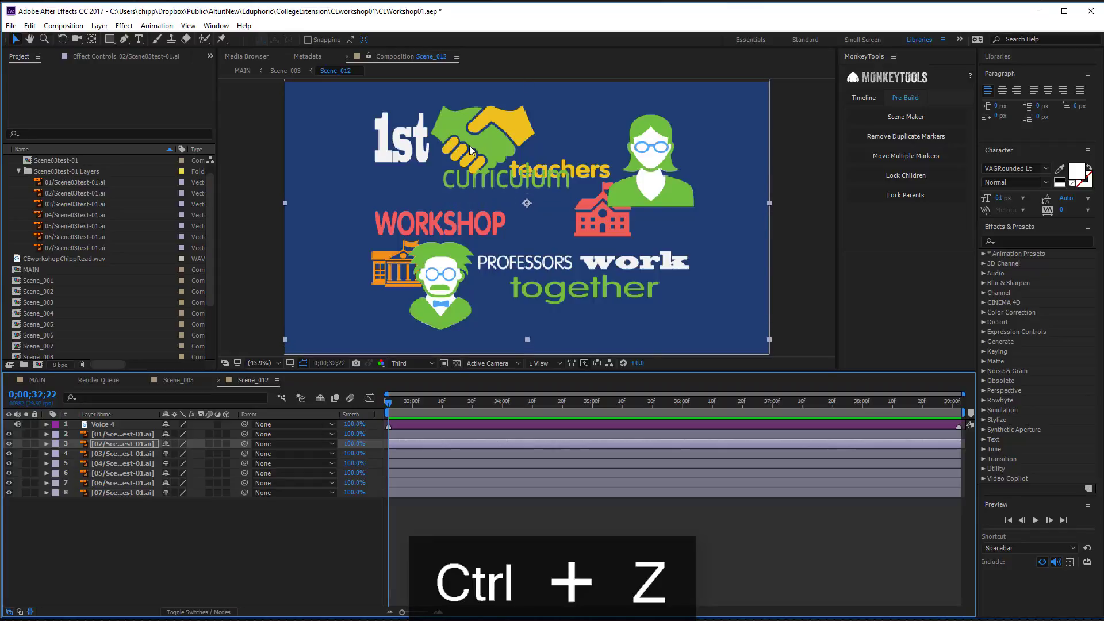
pyautogui.hotkey('ctrl', 'z')
pyautogui.press('z')
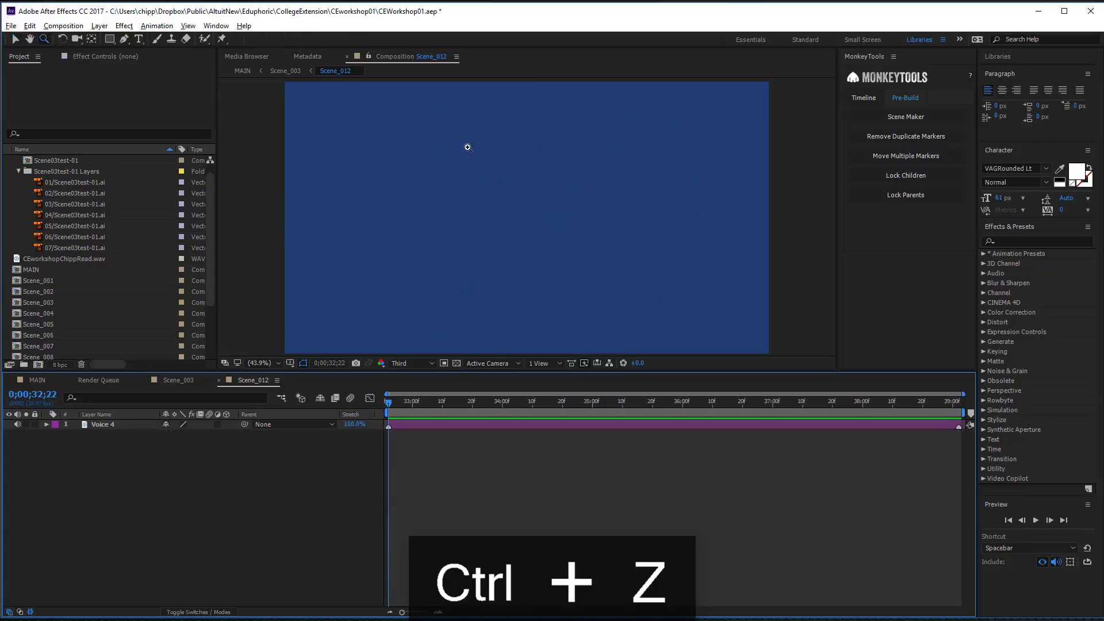
# Step: Redo adding the seven artwork layers to Scene_012 and scale them all down slightly together about their centre
pyautogui.click(31, 27)
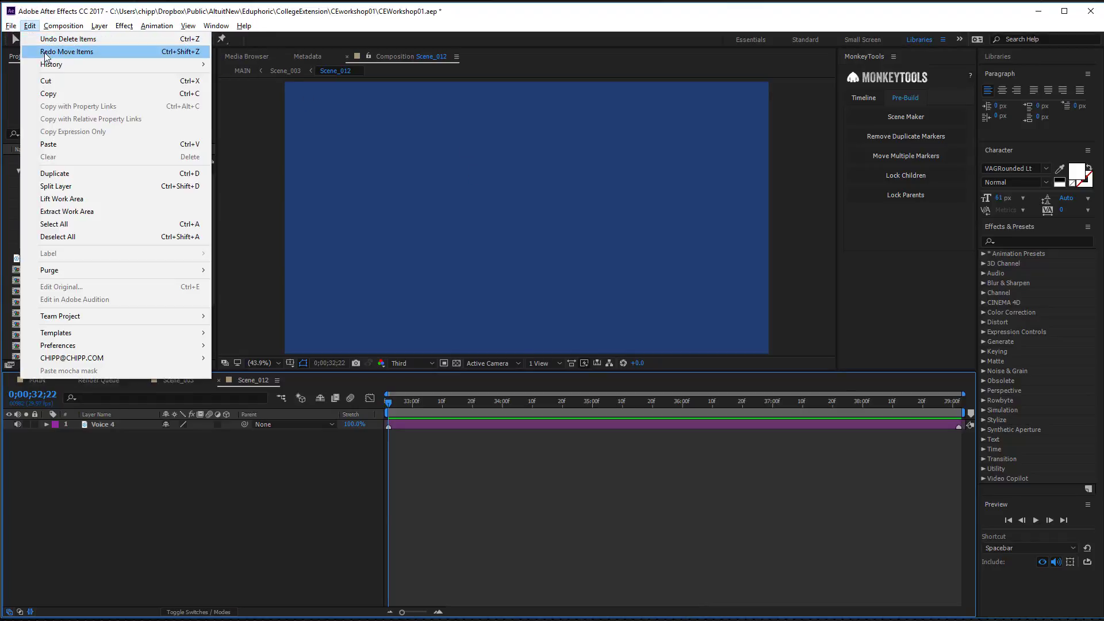
pyautogui.click(47, 52)
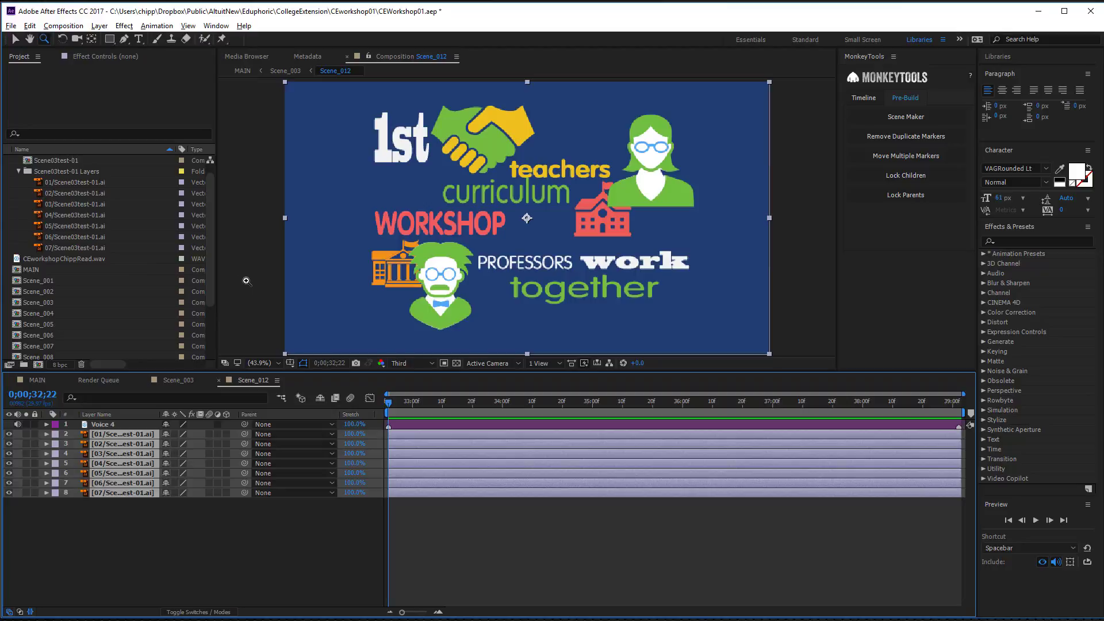
pyautogui.click(15, 40)
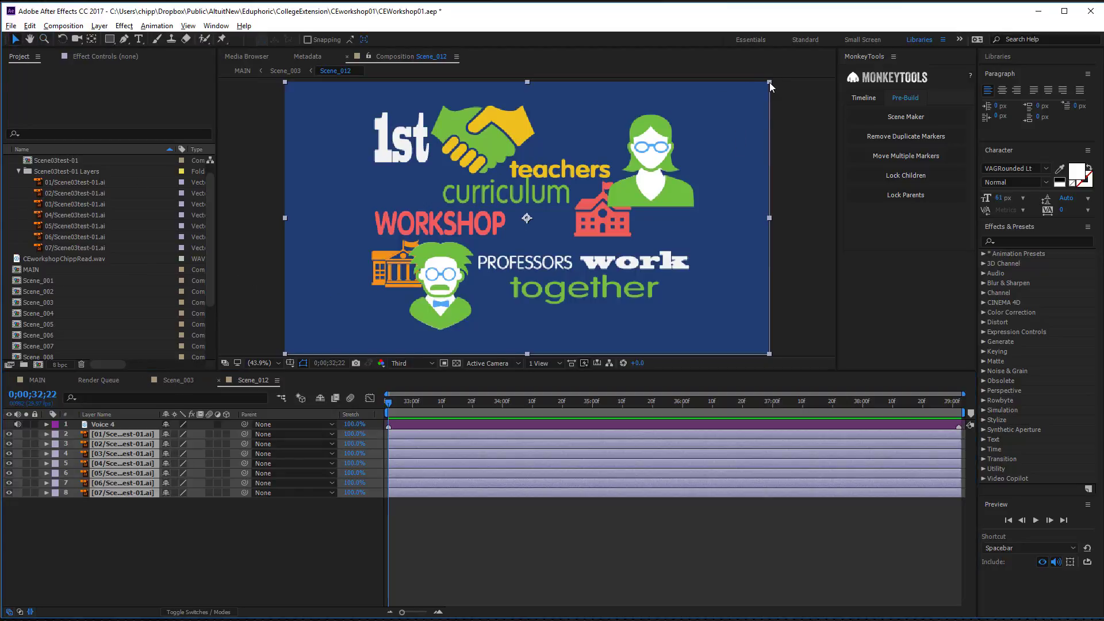
pyautogui.moveTo(770, 83)
pyautogui.mouseDown()
pyautogui.moveTo(738, 114)
pyautogui.moveTo(727, 107)
pyautogui.moveTo(796, 81)
pyautogui.moveTo(734, 100)
pyautogui.moveTo(773, 77)
pyautogui.moveTo(760, 90)
pyautogui.mouseUp()
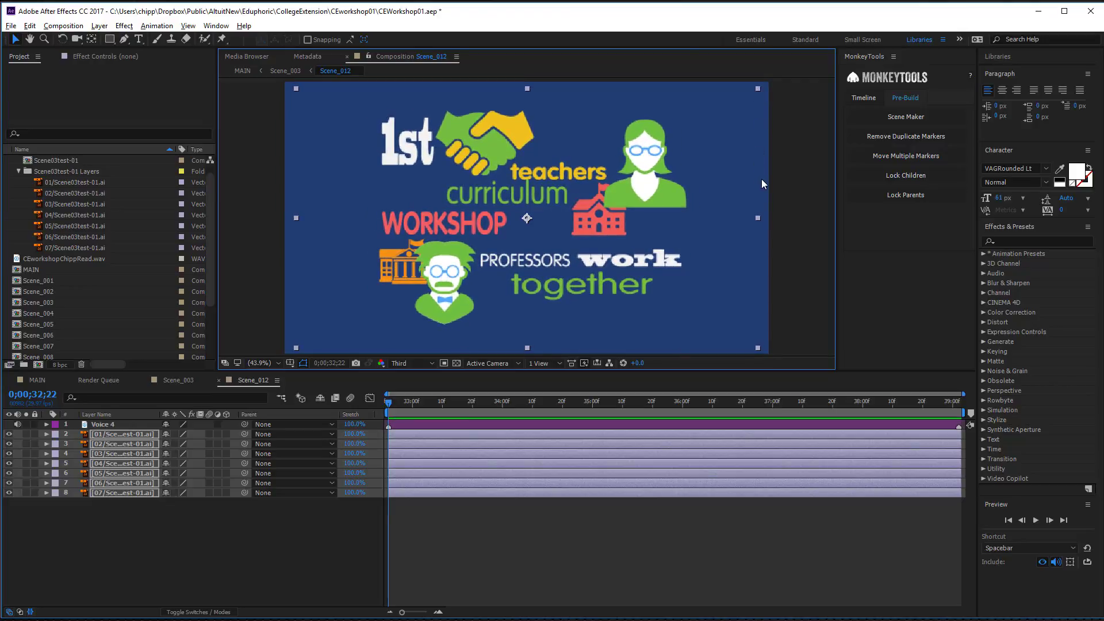
# Step: Bring up MotionMonkey and set it to vary all motion types and anchor positions, with Motion Mixer enabled
pyautogui.moveTo(1103, 217); pyautogui.dragTo(901, 76)
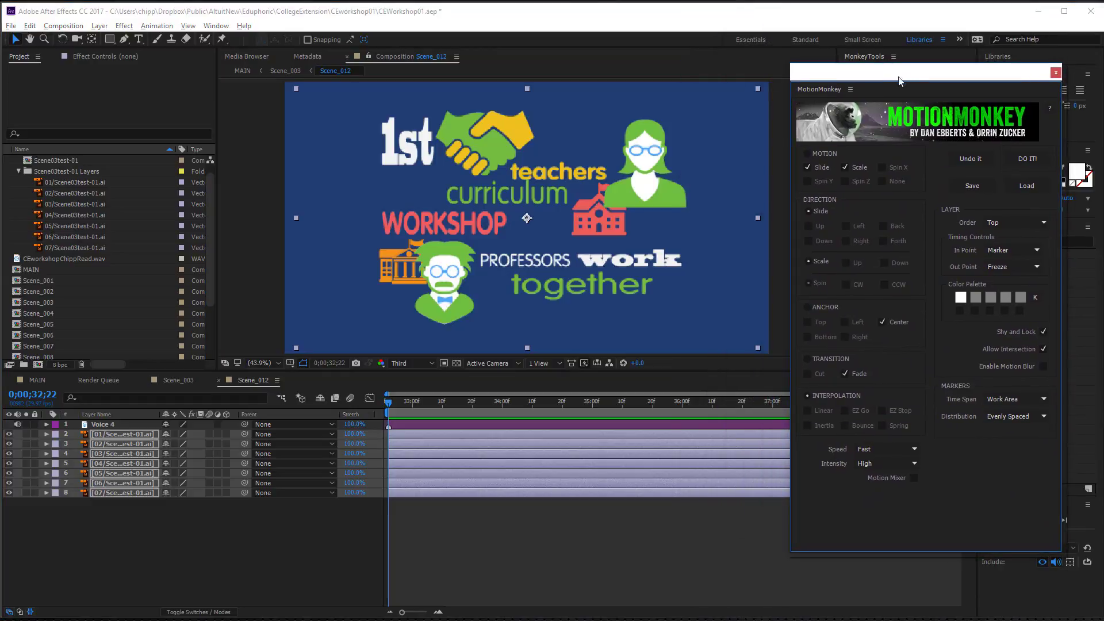
pyautogui.click(883, 167)
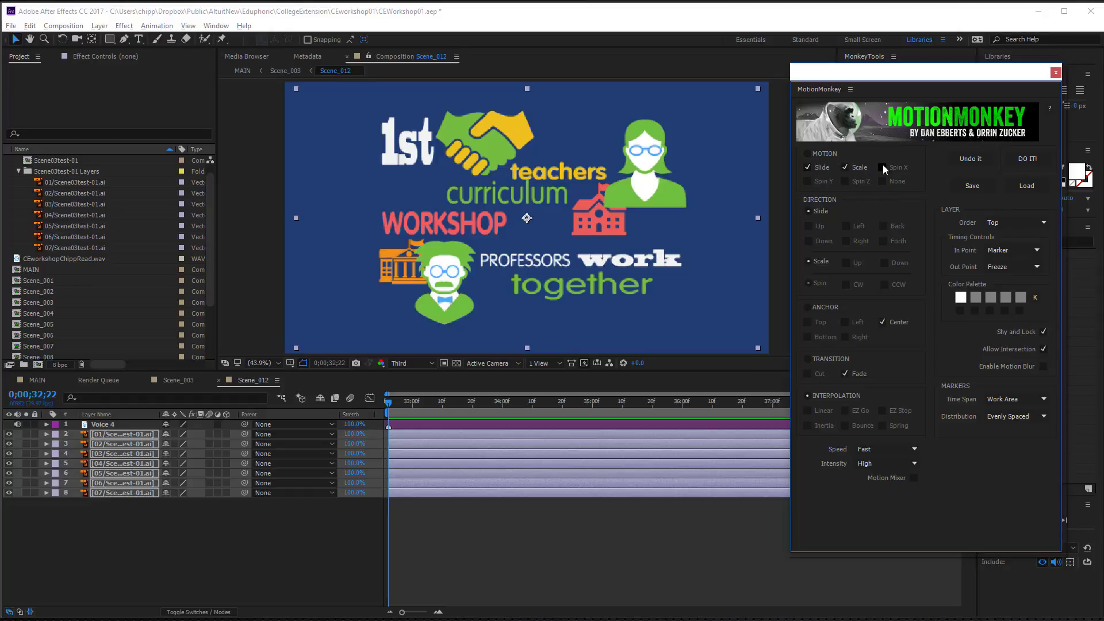
pyautogui.click(808, 155)
pyautogui.click(807, 307)
pyautogui.moveTo(878, 75); pyautogui.dragTo(892, 75)
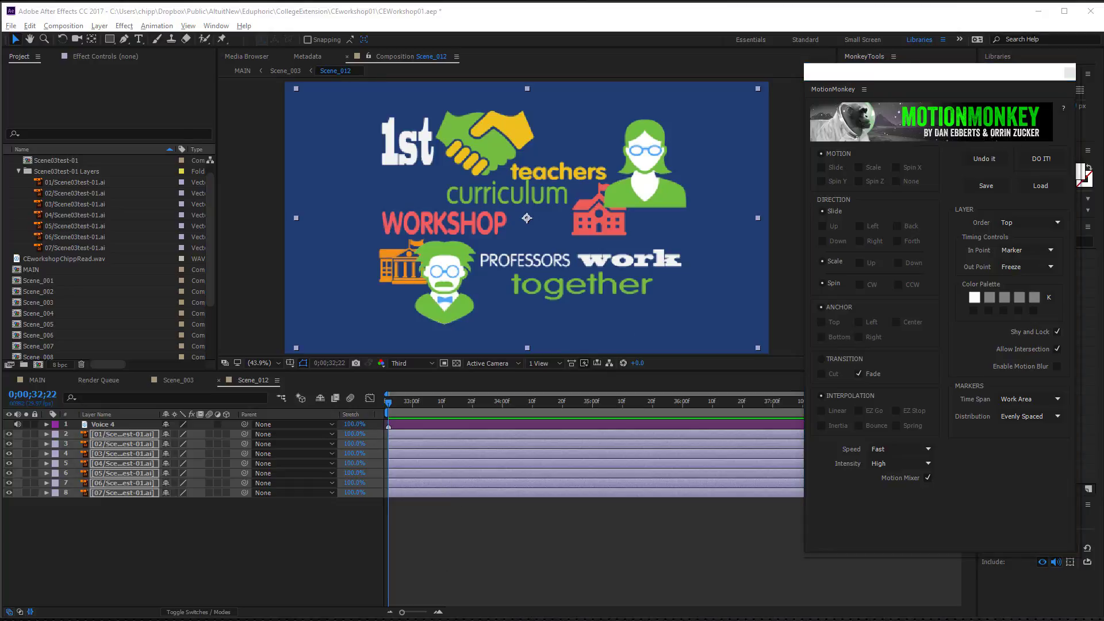
# Step: Switch to Notepad and read the scene's narration text about the curriculum workshop
pyautogui.moveTo(550, 620); pyautogui.dragTo(371, 357)
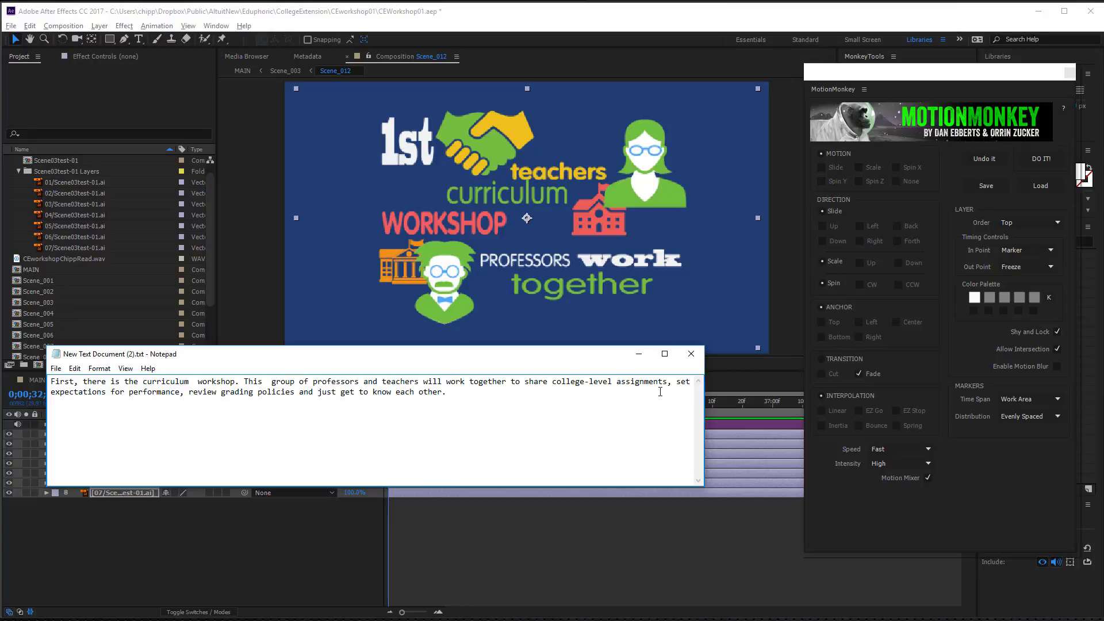
pyautogui.moveTo(597, 361); pyautogui.dragTo(552, 620)
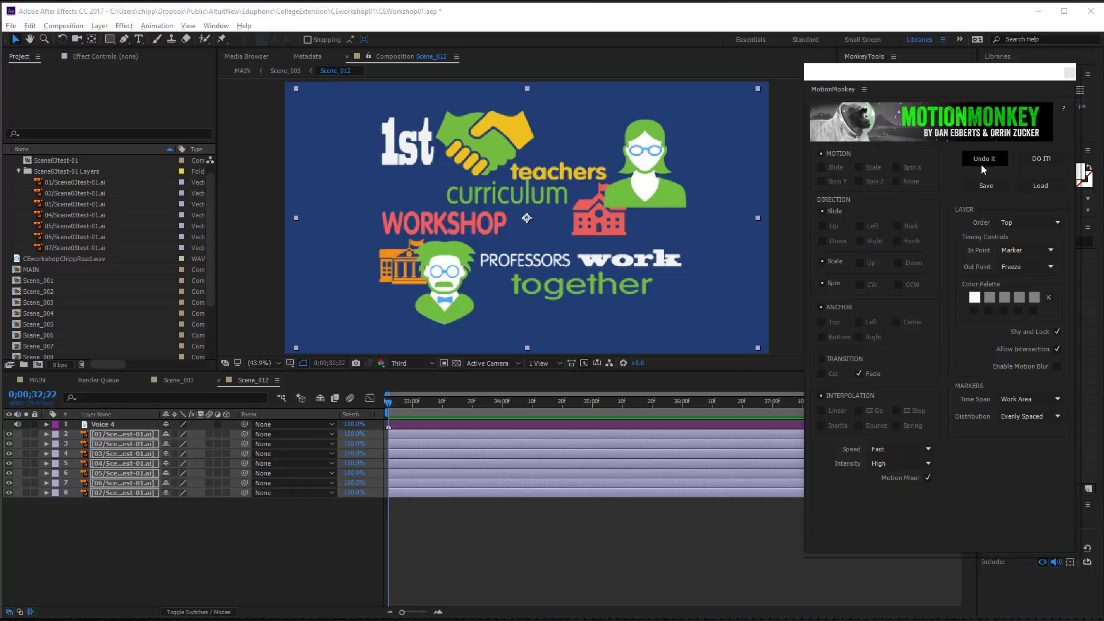
# Step: Apply the mixed-motion MotionMonkey animation to the seven artwork layers and preview it in Scene_012
pyautogui.click(1042, 160)
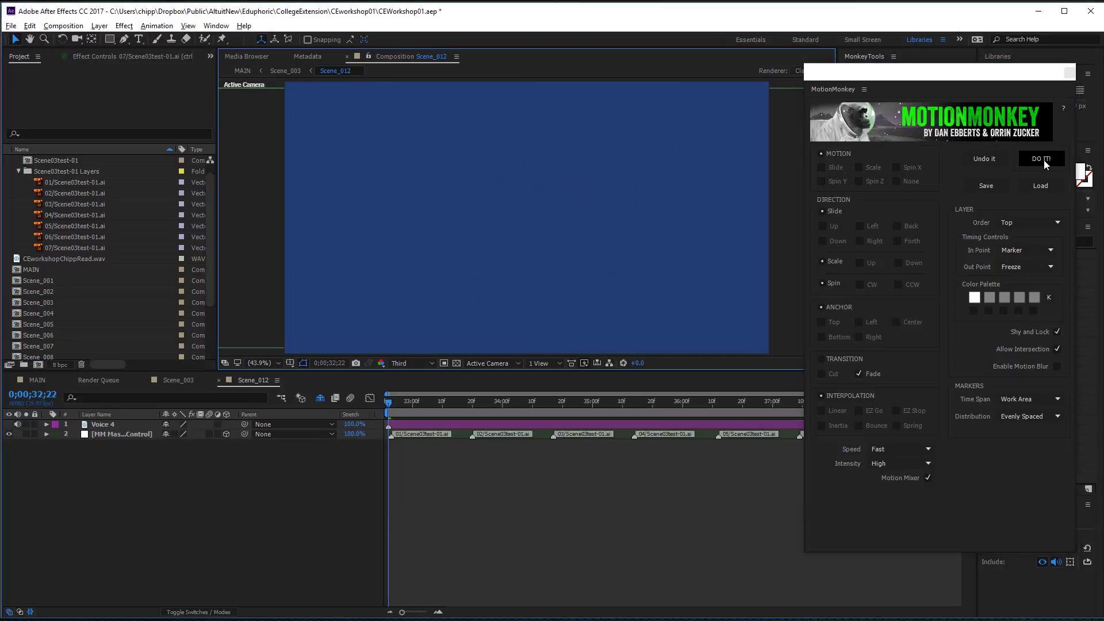
pyautogui.moveTo(942, 76); pyautogui.dragTo(1103, 122)
pyautogui.press('space')
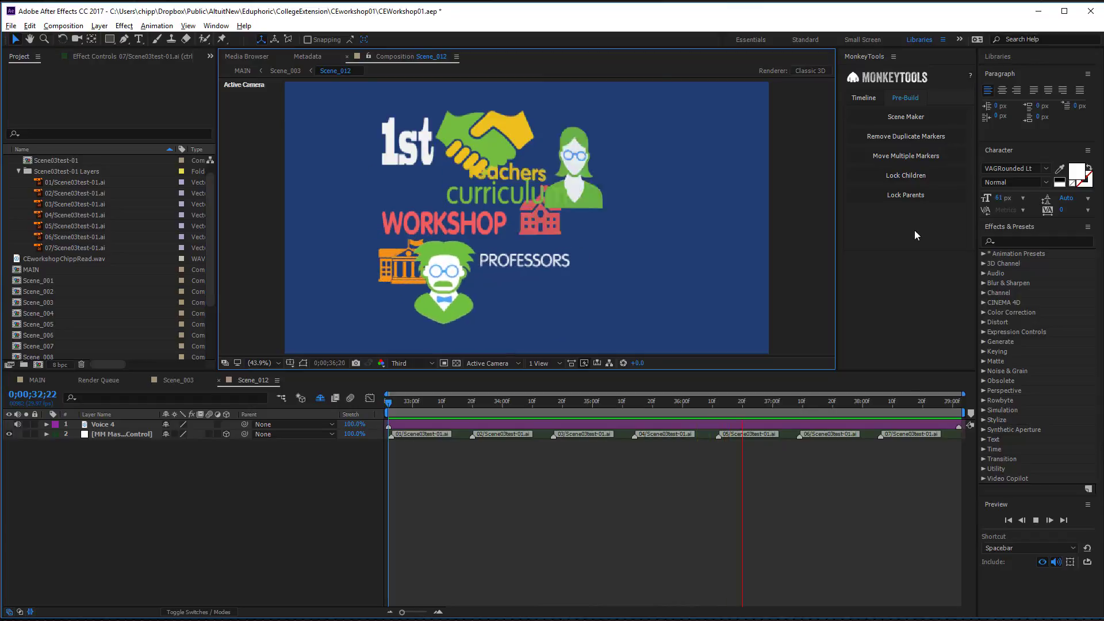
pyautogui.press('space')
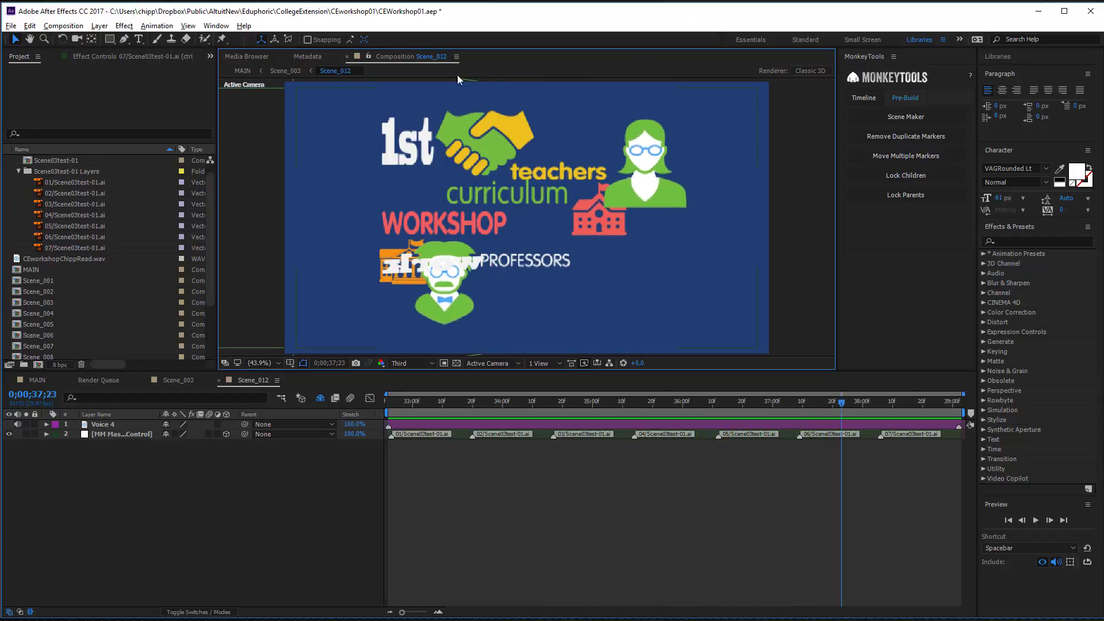
# Step: Set MotionMonkey to Slide and Scale motion with a Center anchor and Medium intensity, and turn Motion Mixer off
pyautogui.moveTo(1103, 88); pyautogui.dragTo(883, 47)
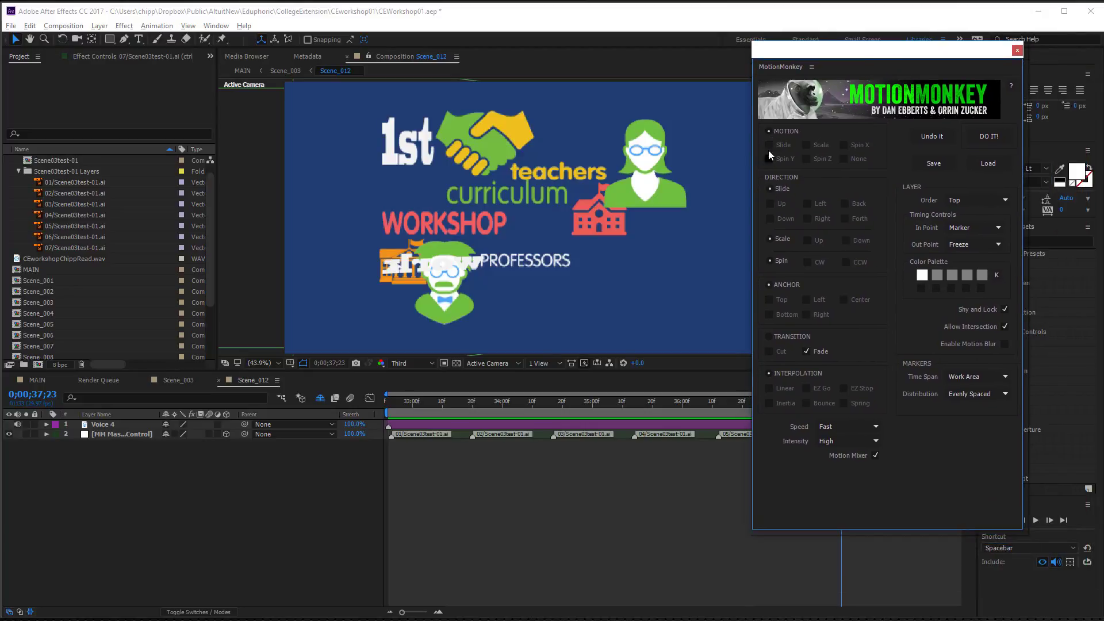
pyautogui.click(874, 455)
pyautogui.click(768, 144)
pyautogui.click(807, 146)
pyautogui.click(770, 204)
pyautogui.click(854, 441)
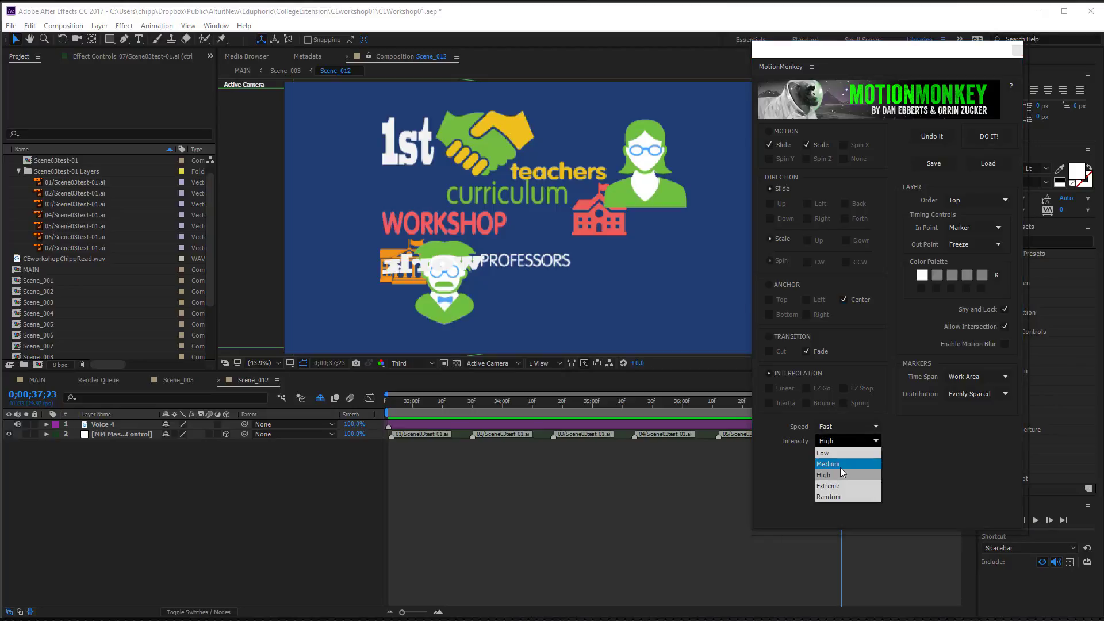
pyautogui.click(840, 467)
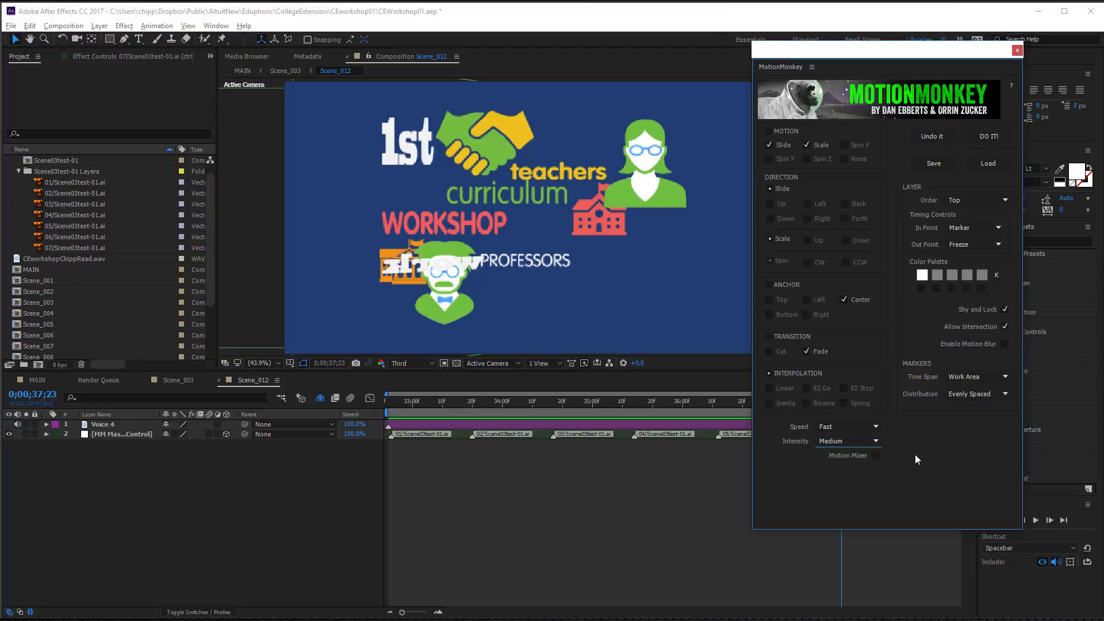
# Step: Replace the earlier MotionMonkey animation with one using the new settings, saving the marker layer, and preview the composition
pyautogui.click(994, 136)
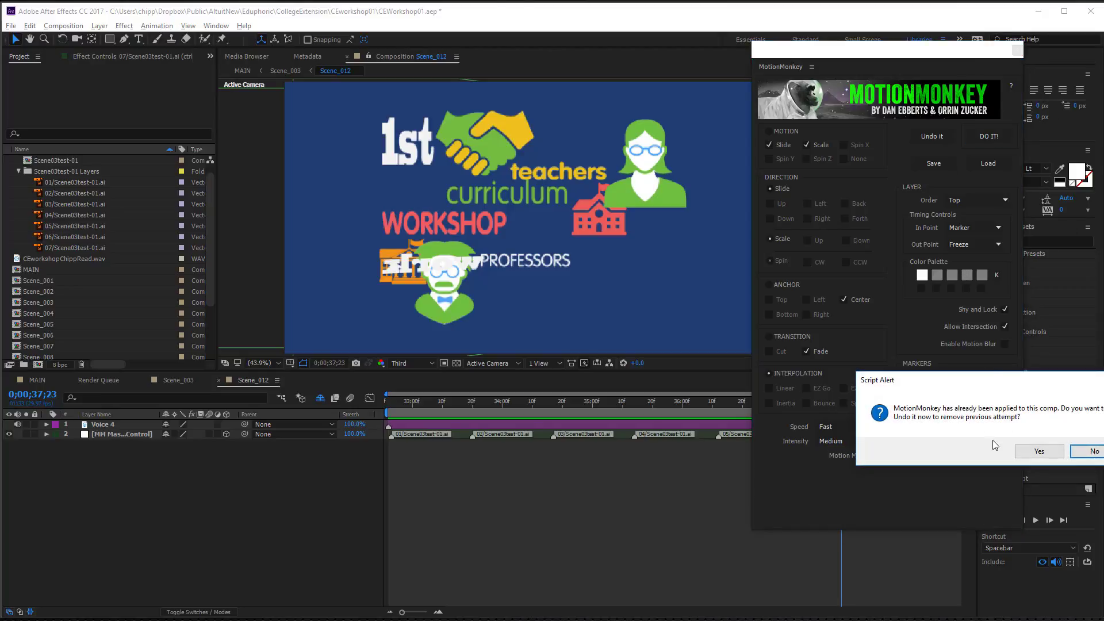
pyautogui.click(1034, 454)
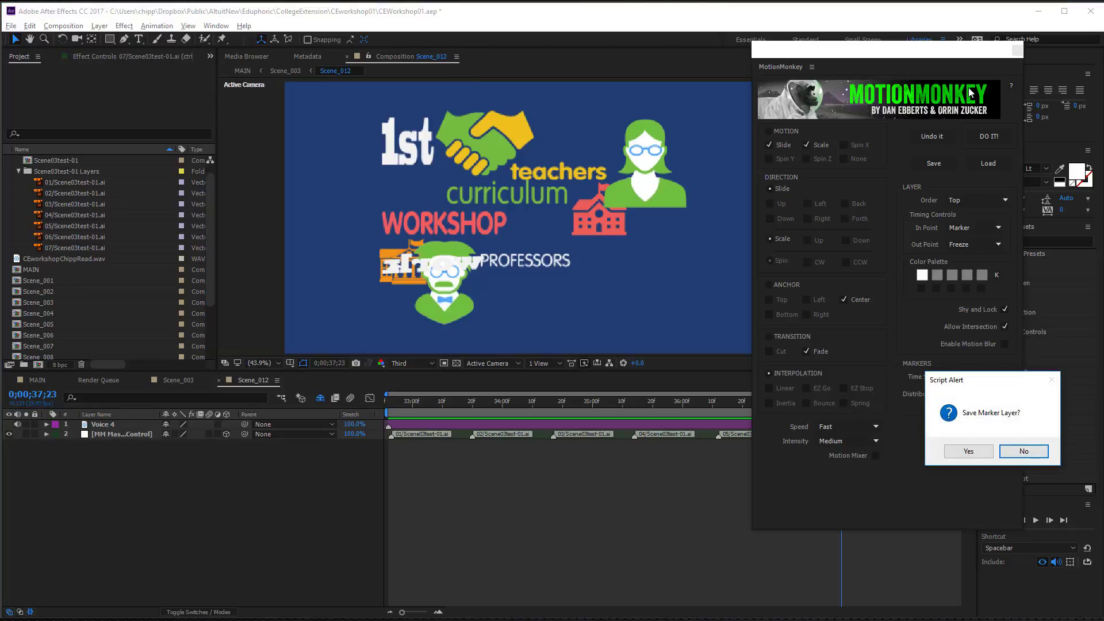
pyautogui.click(971, 453)
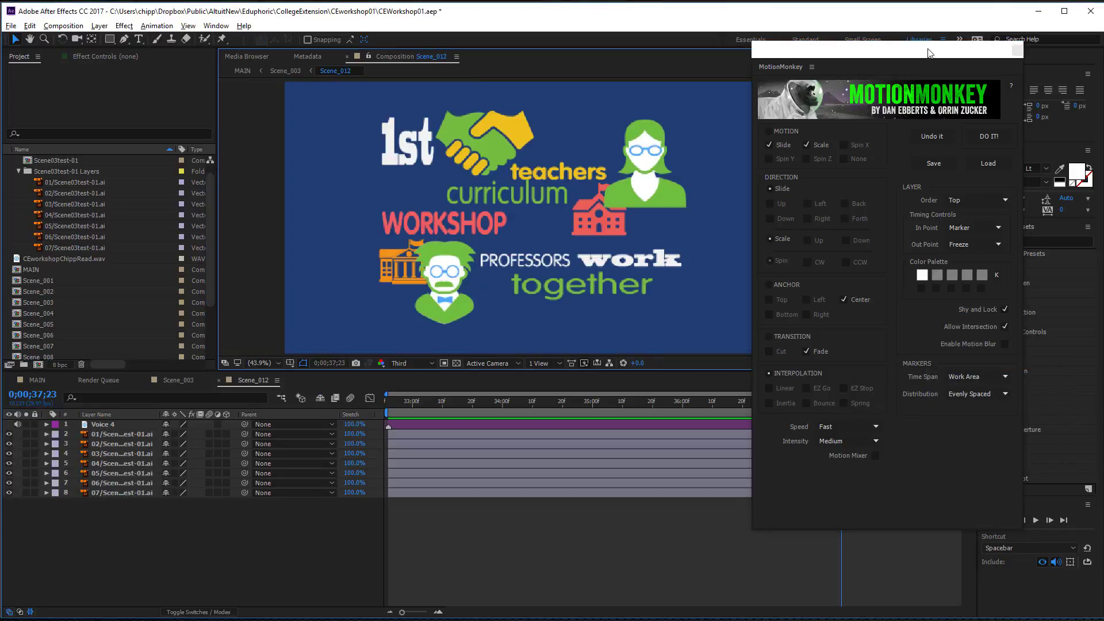
pyautogui.moveTo(926, 54); pyautogui.dragTo(955, 54)
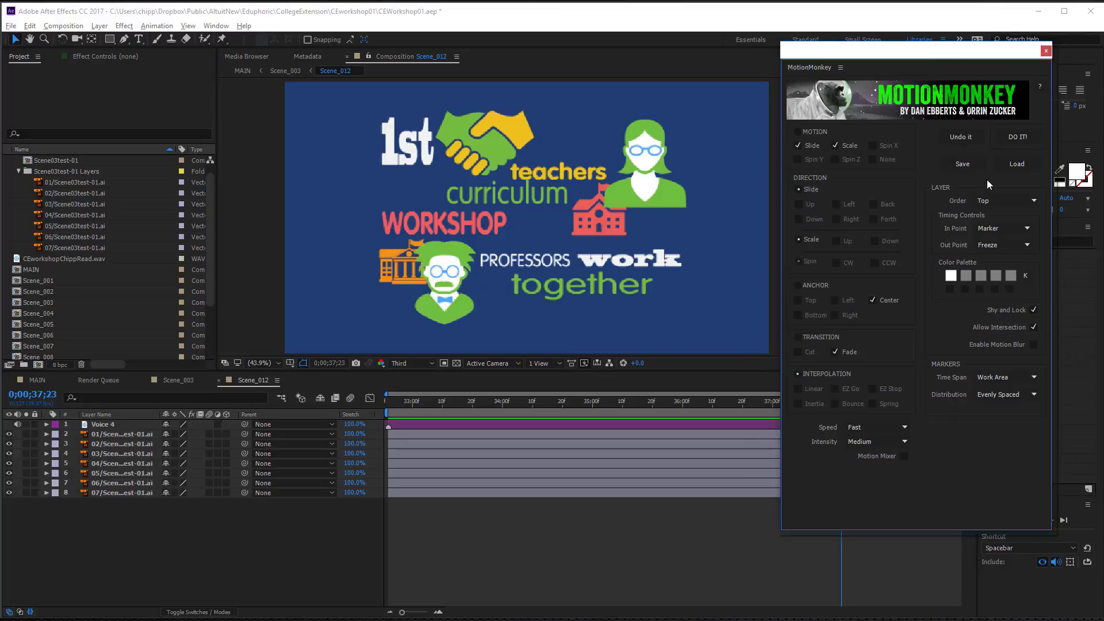
pyautogui.click(1019, 137)
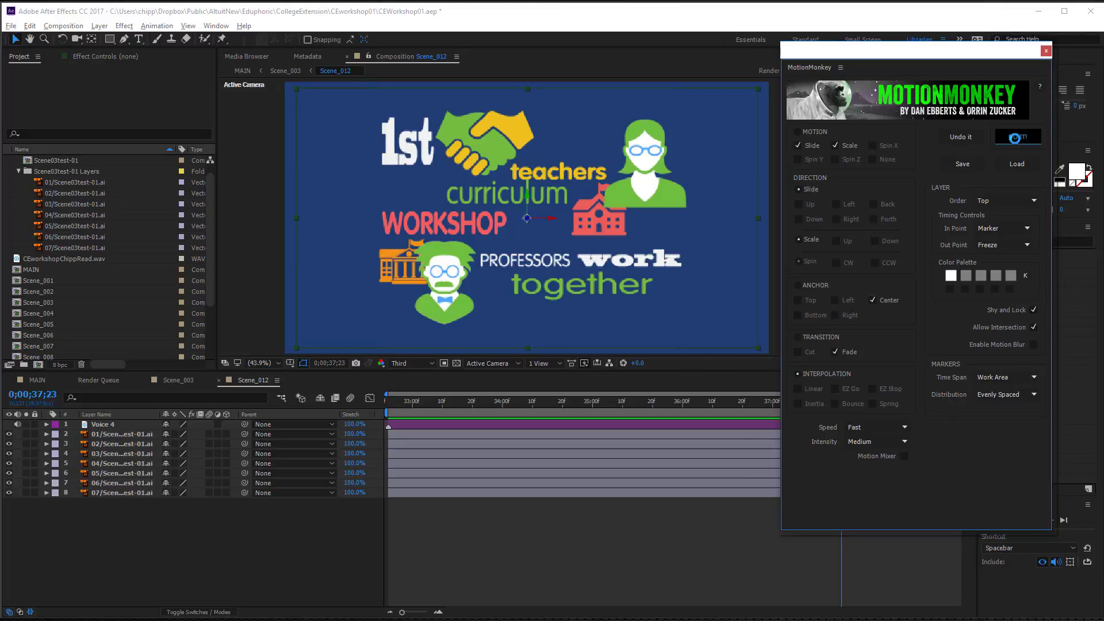
pyautogui.moveTo(922, 54); pyautogui.dragTo(1103, 55)
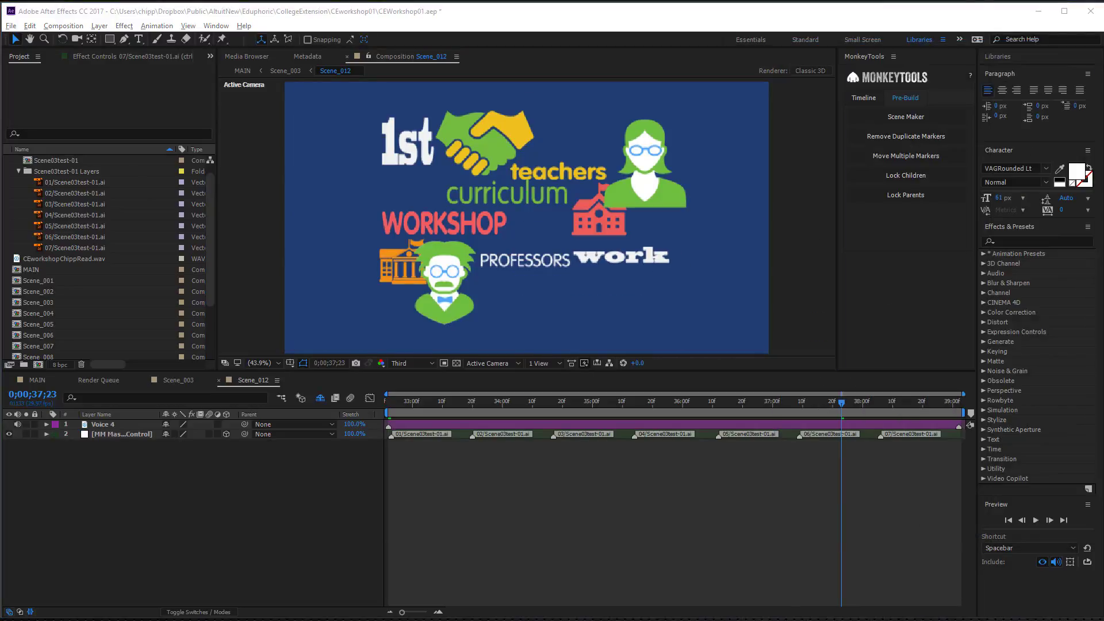
pyautogui.press('space')
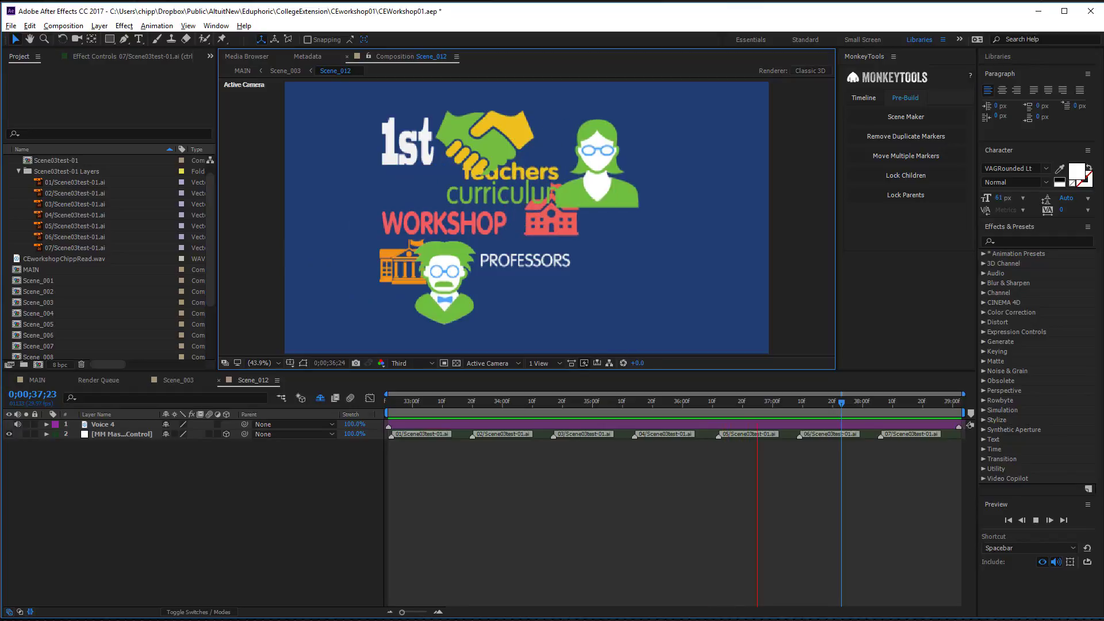
pyautogui.press('space')
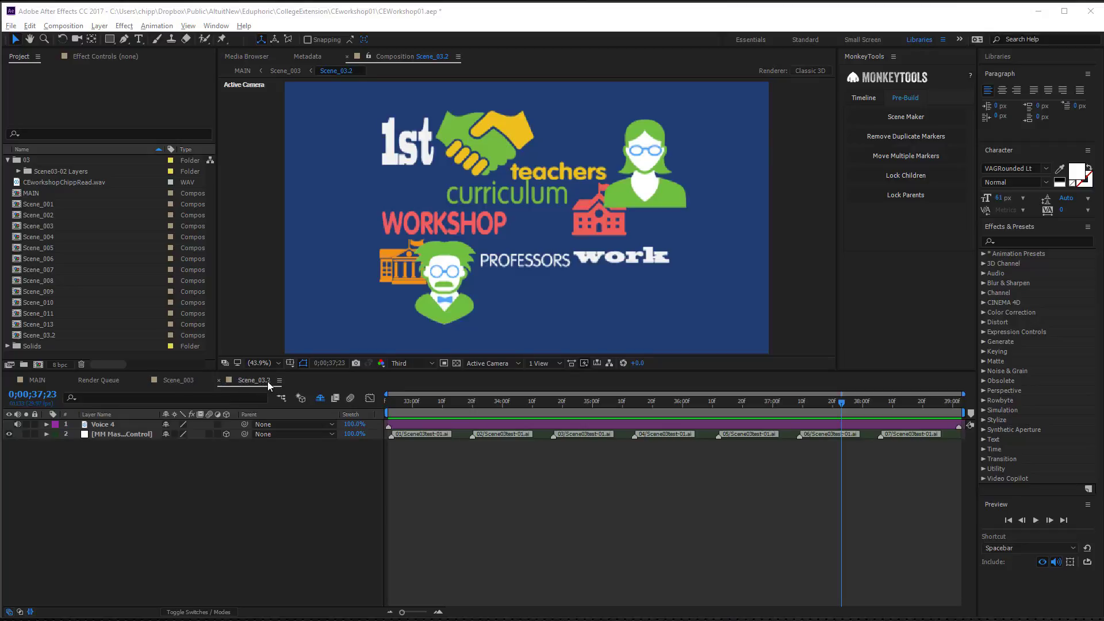
# Step: Open the Scene3.3 layer's composition from Scene_003 and rename the composition as Scene_03.3
pyautogui.click(179, 381)
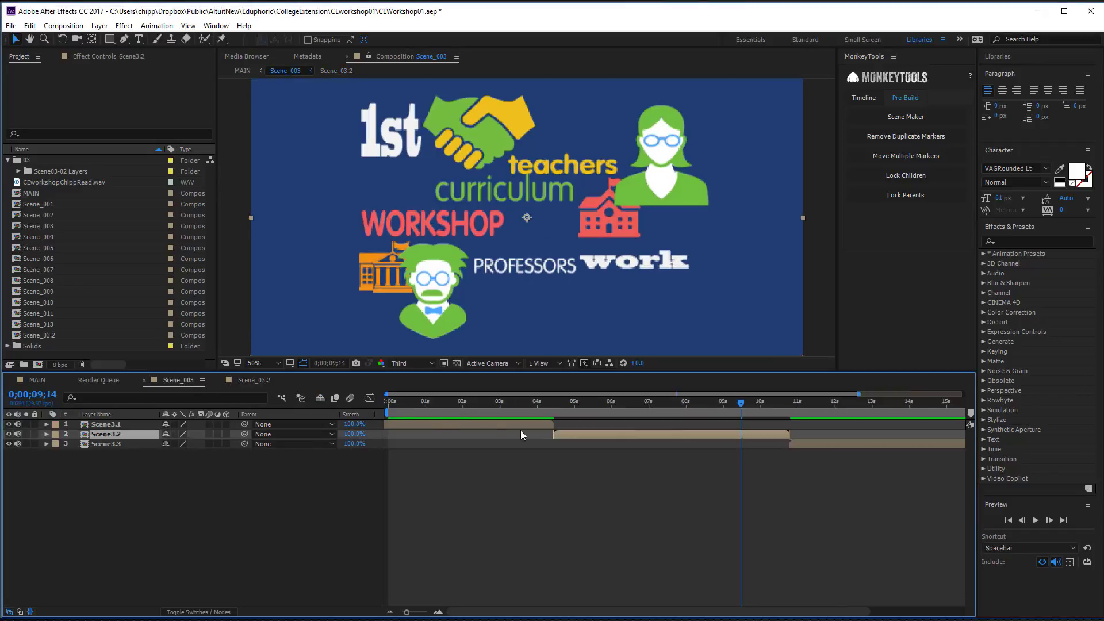
pyautogui.click(113, 444)
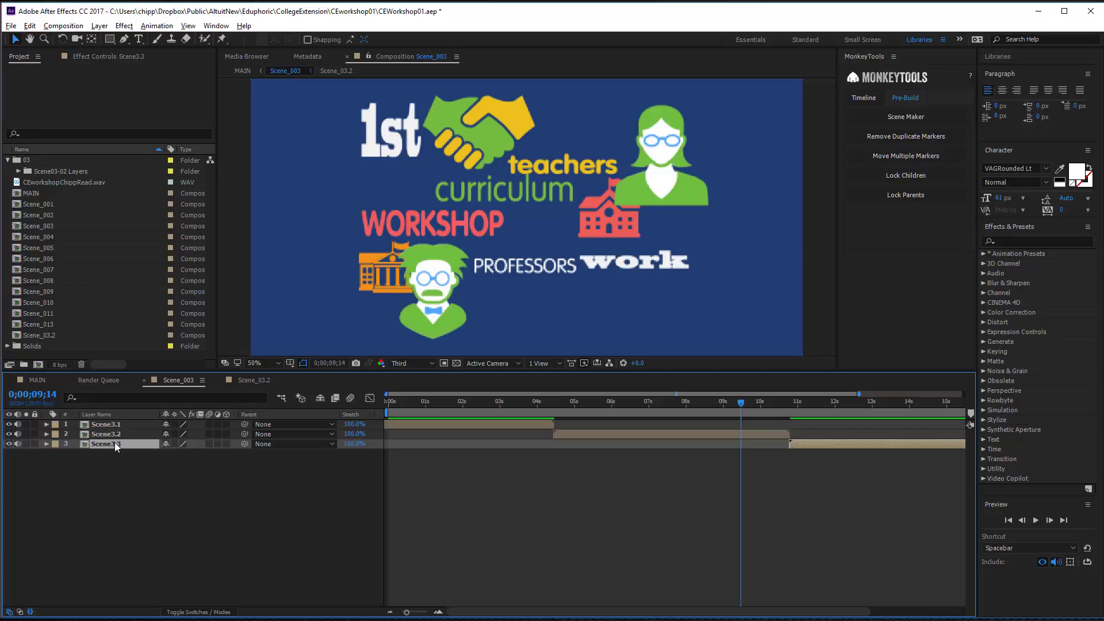
pyautogui.doubleClick(114, 443)
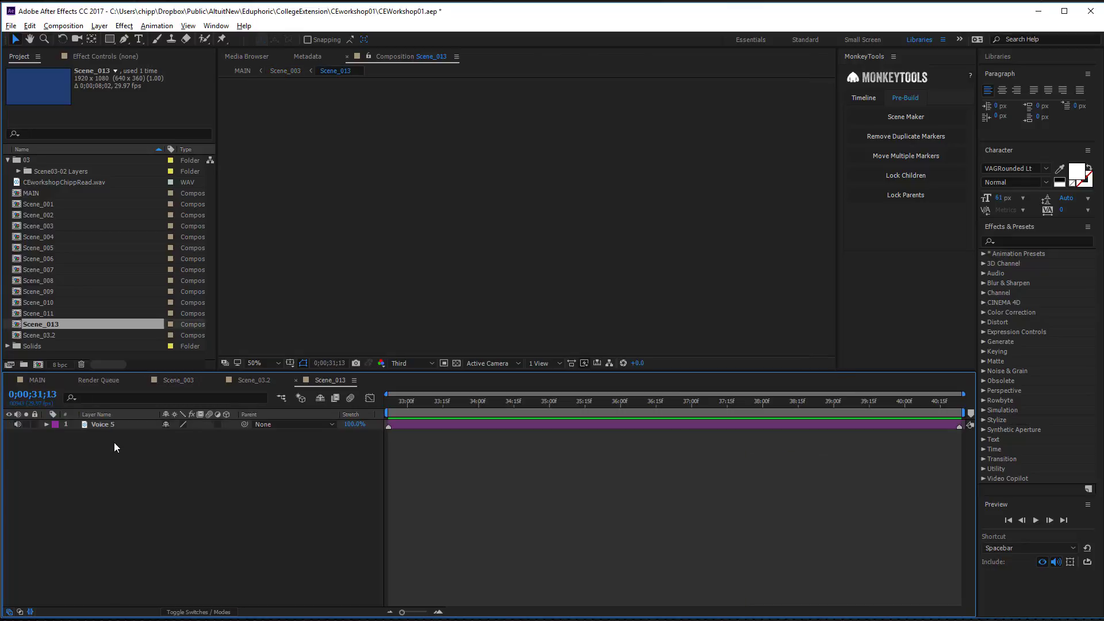
pyautogui.rightClick(324, 385)
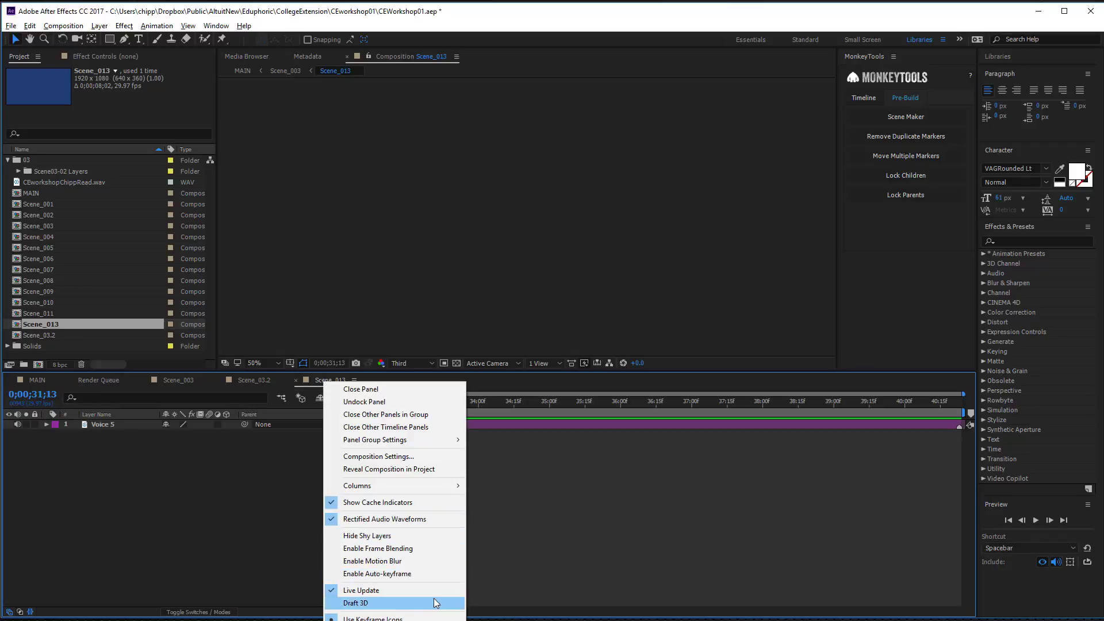
pyautogui.click(396, 458)
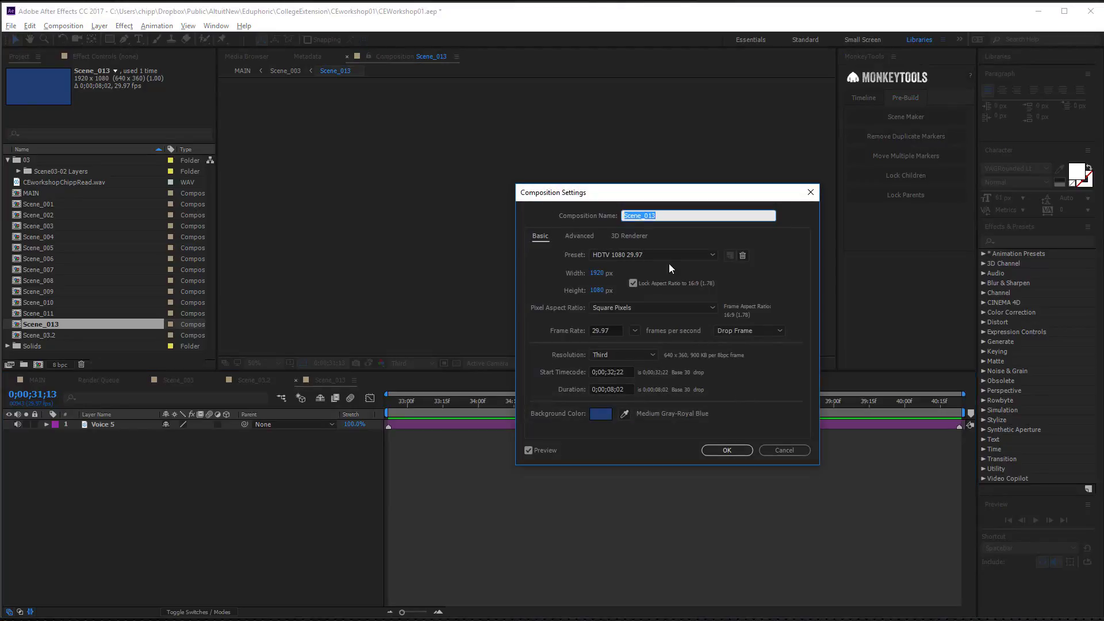
pyautogui.write('Scene_03.3')
pyautogui.click(728, 451)
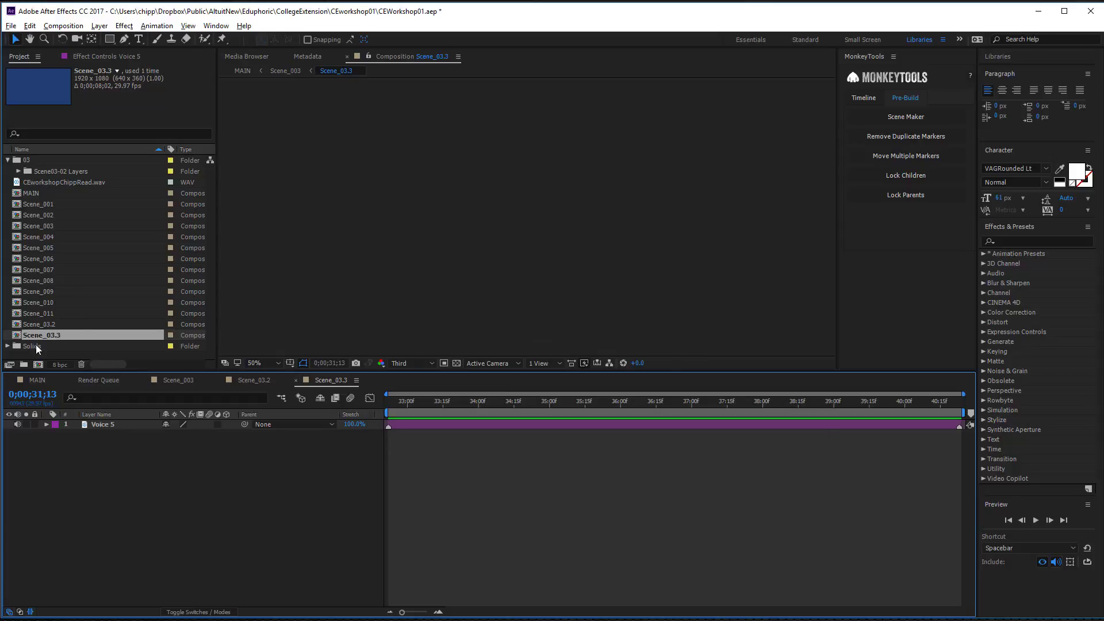
# Step: Import Scene03test-02.ai into folder 03 as a Composition with footage dimensions of Document Size
pyautogui.click(16, 163)
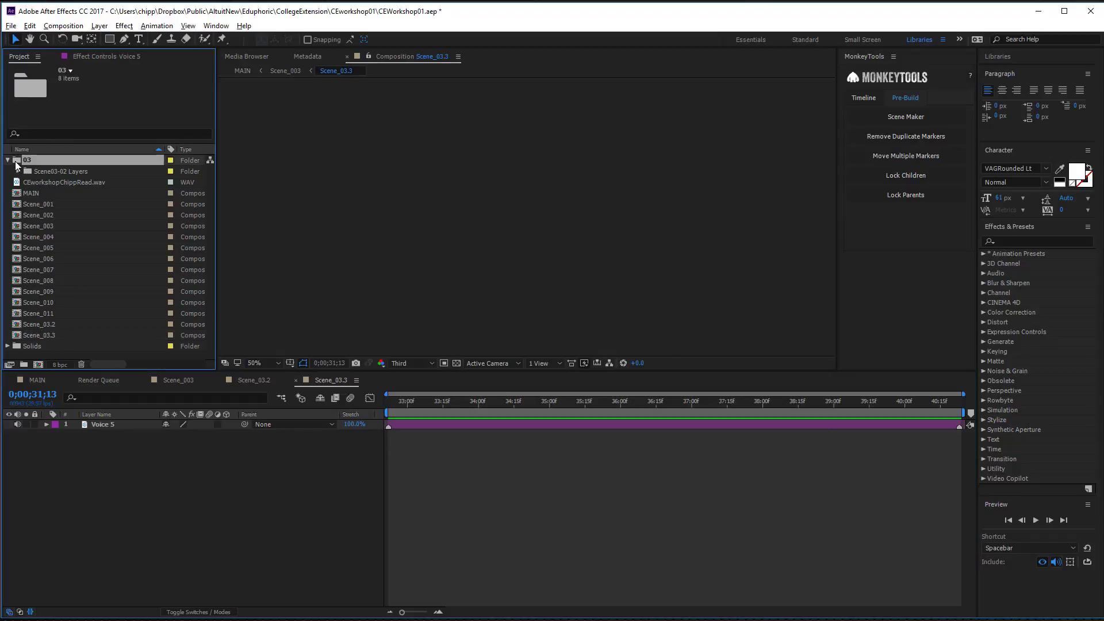
pyautogui.click(11, 26)
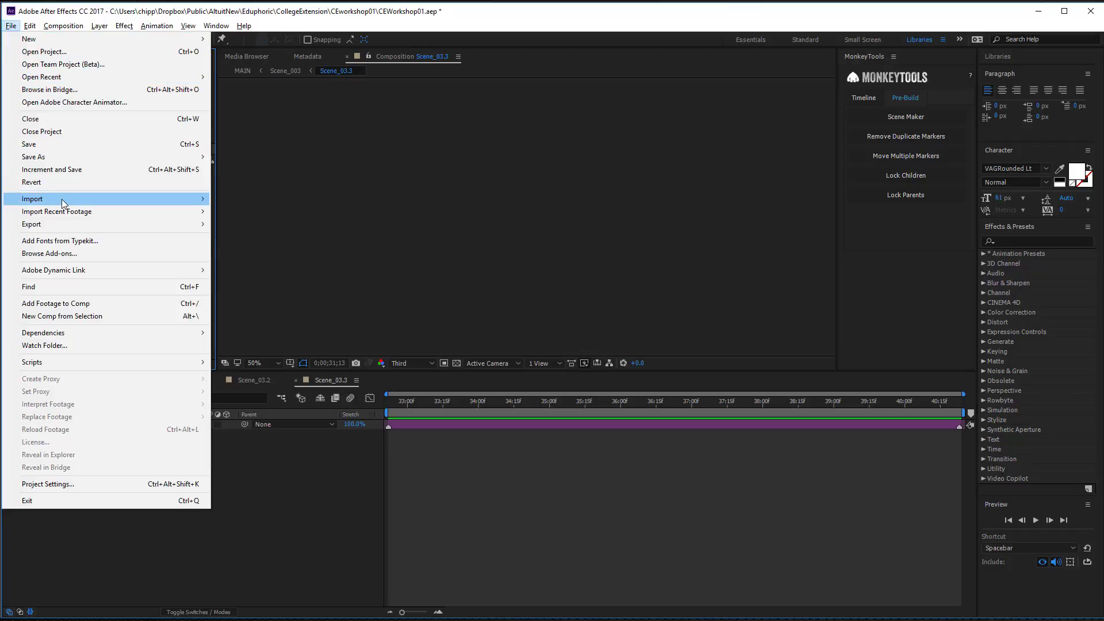
pyautogui.moveTo(61, 200)
pyautogui.click(230, 199)
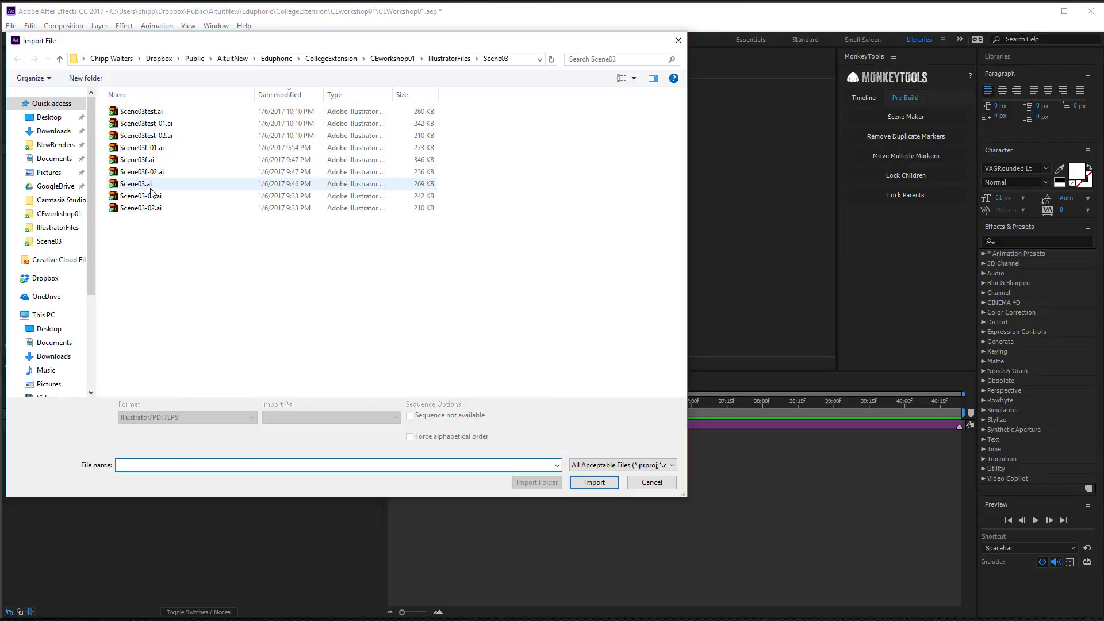
pyautogui.click(141, 136)
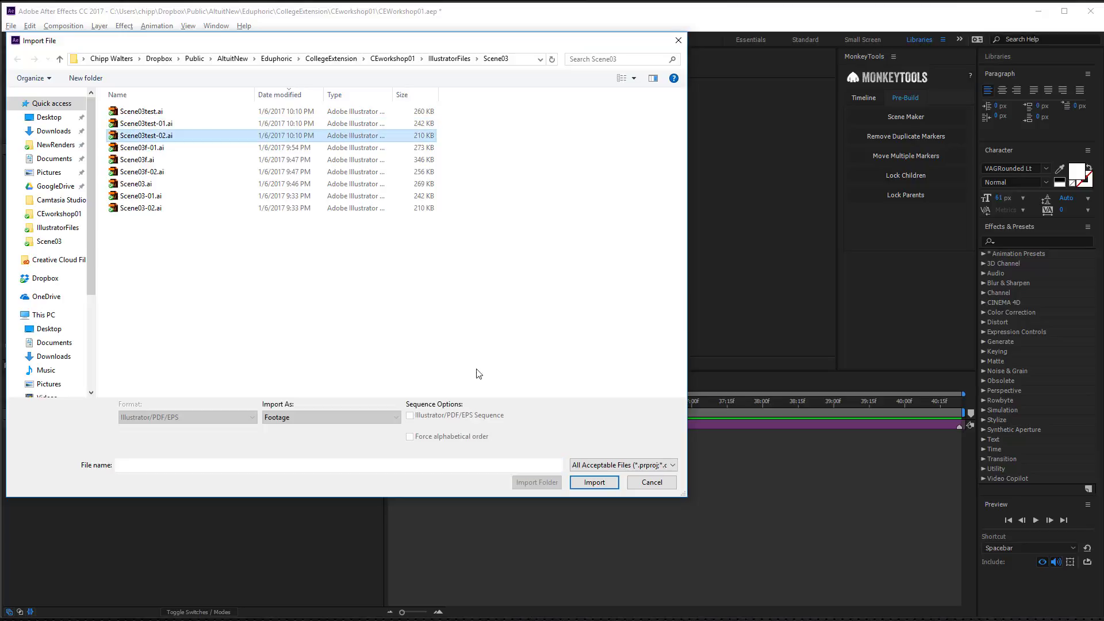
pyautogui.click(594, 483)
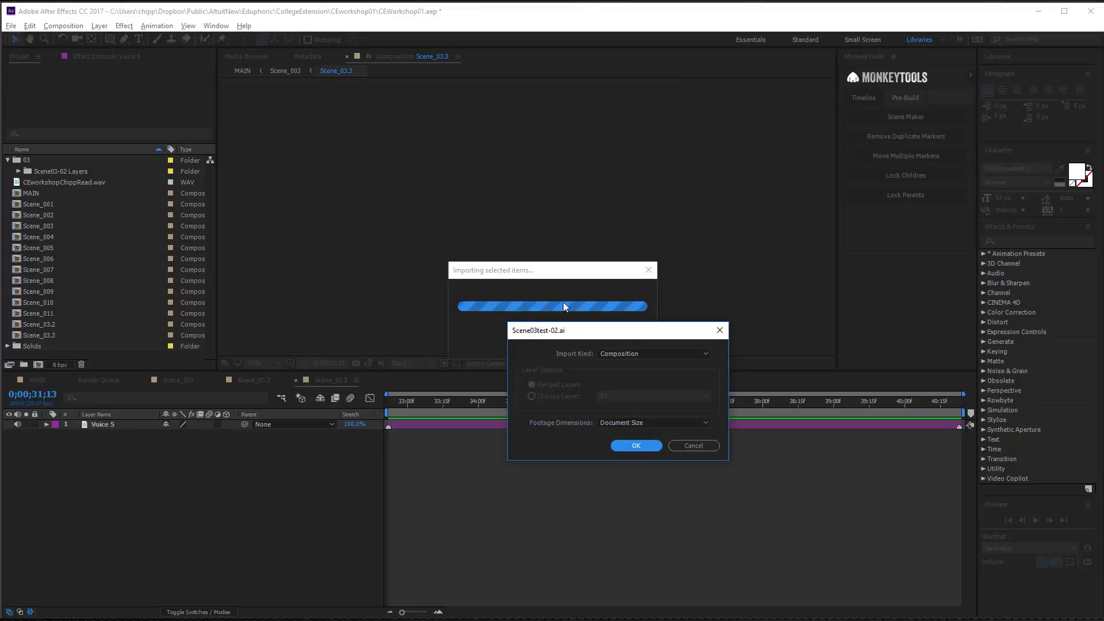
pyautogui.click(629, 444)
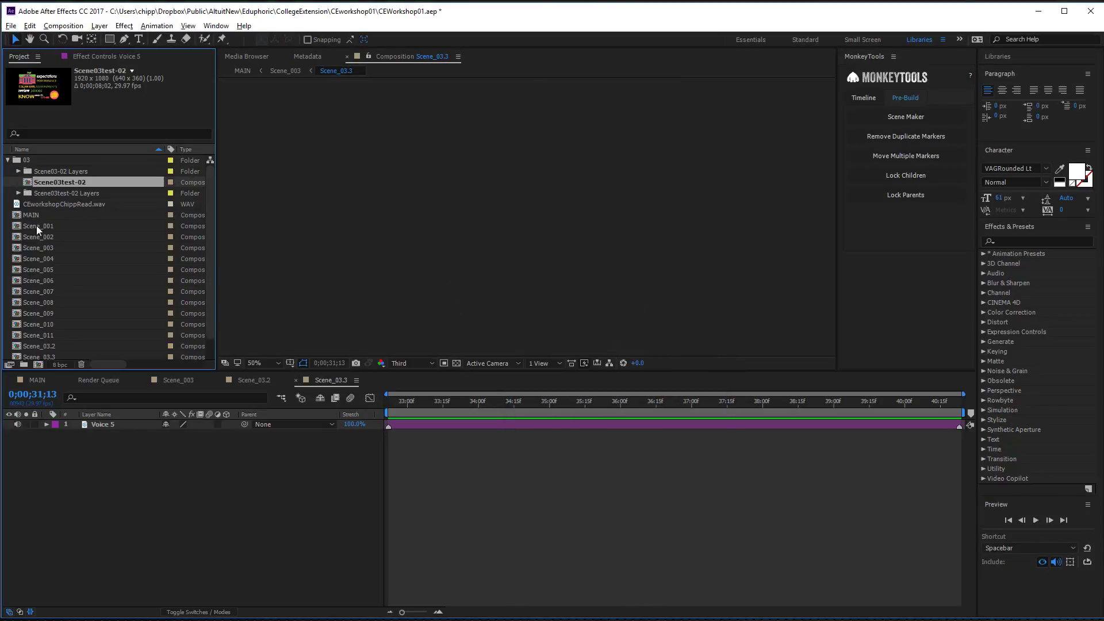
# Step: Delete the imported Scene03test-02 composition from folder 03, keeping its layers folder
pyautogui.click(85, 189)
pyautogui.click(85, 181)
pyautogui.press('Delete')
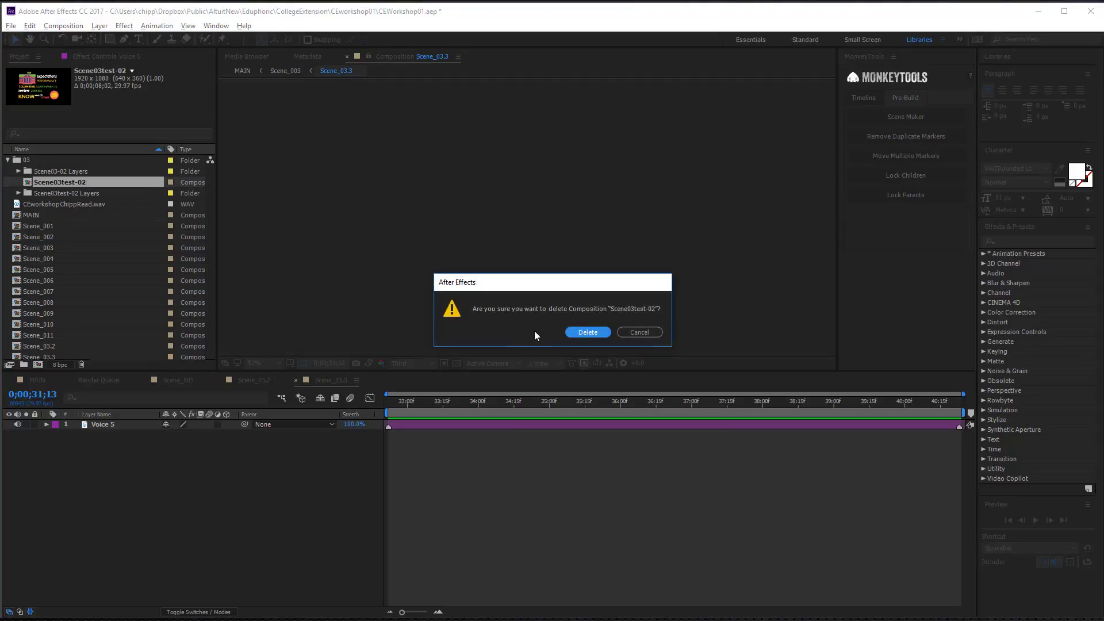
pyautogui.click(588, 332)
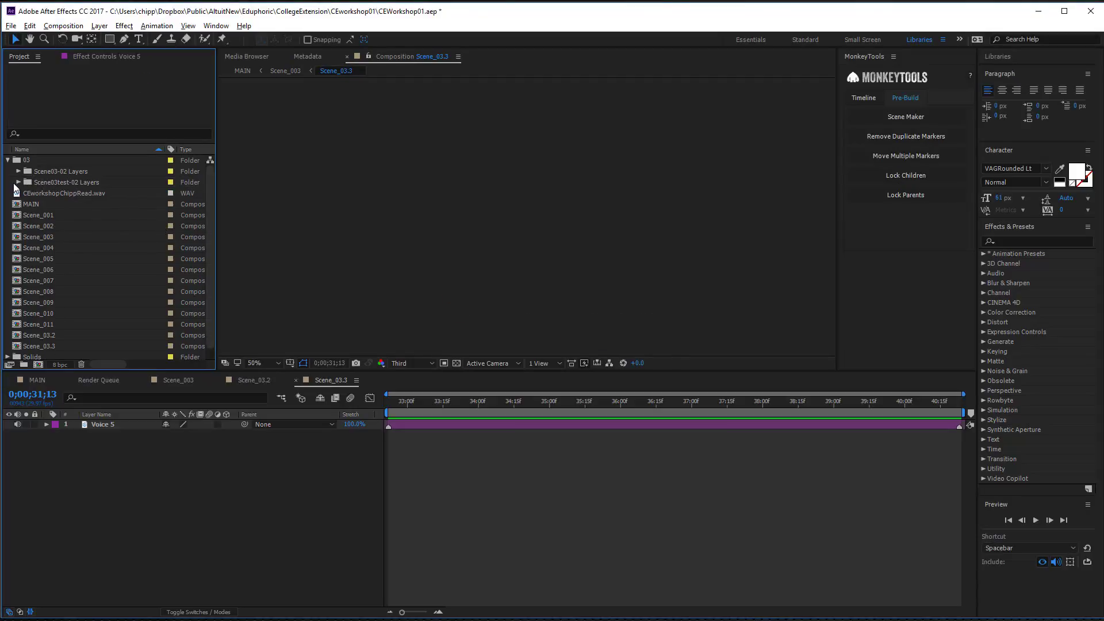
# Step: Rename the Scene03test-02 Layers folder inside folder 03 as Scene03-03 Layers
pyautogui.click(57, 182)
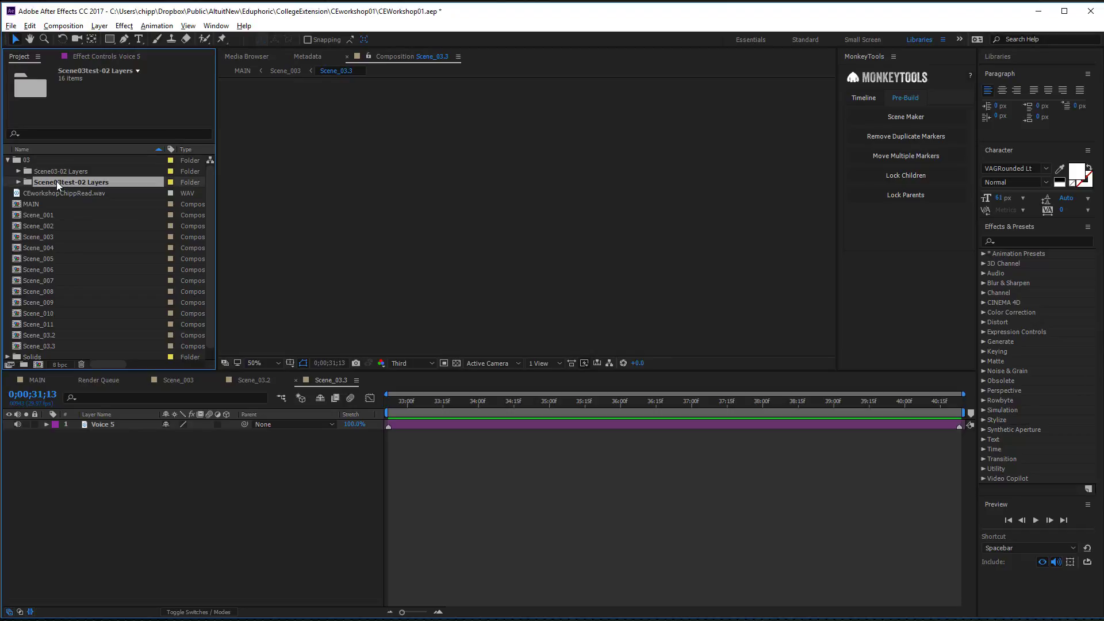
pyautogui.rightClick(57, 181)
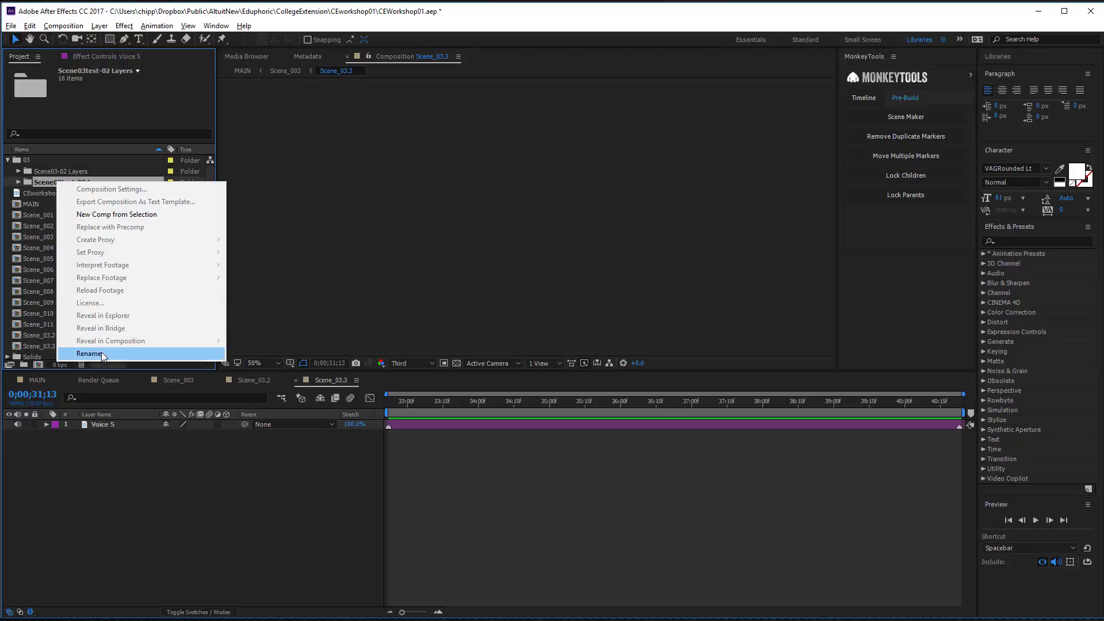
pyautogui.click(69, 353)
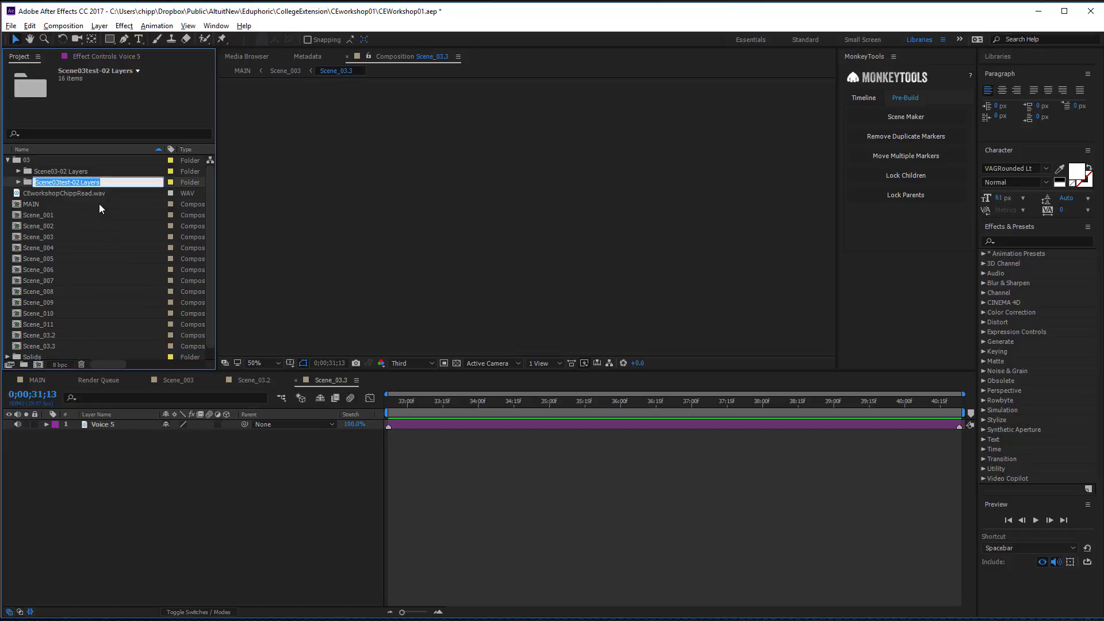
pyautogui.press('Left')
pyautogui.press('BackSpace')
pyautogui.press('Return')
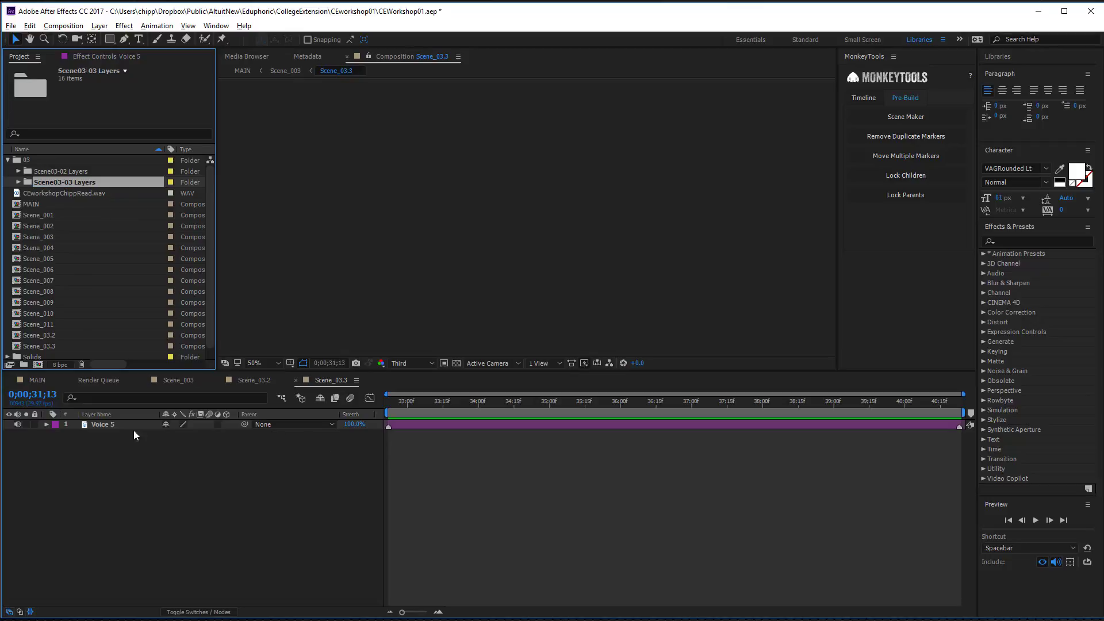
# Step: Delete the footage items 01 through 07 of Scene03test-02.ai from the Scene03-03 Layers folder
pyautogui.click(333, 381)
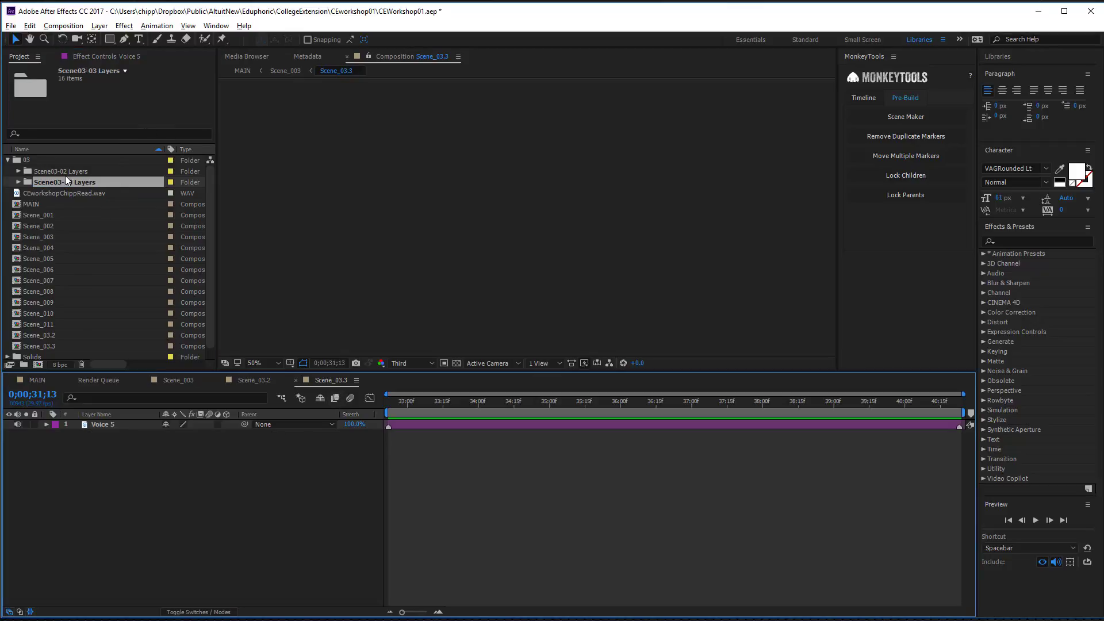
pyautogui.click(19, 182)
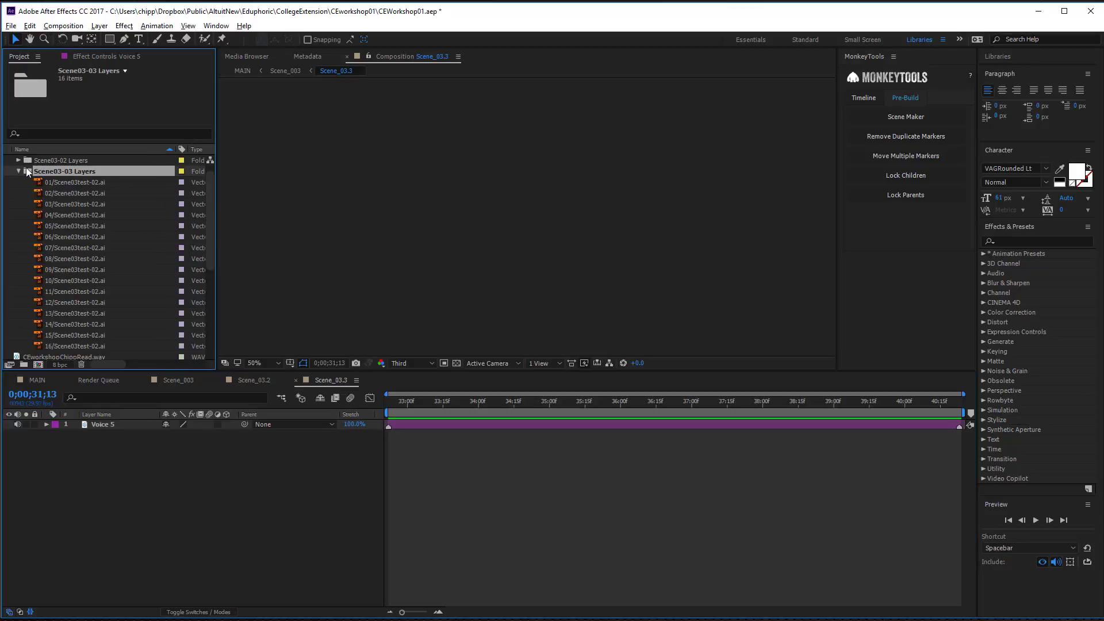
pyautogui.click(63, 182)
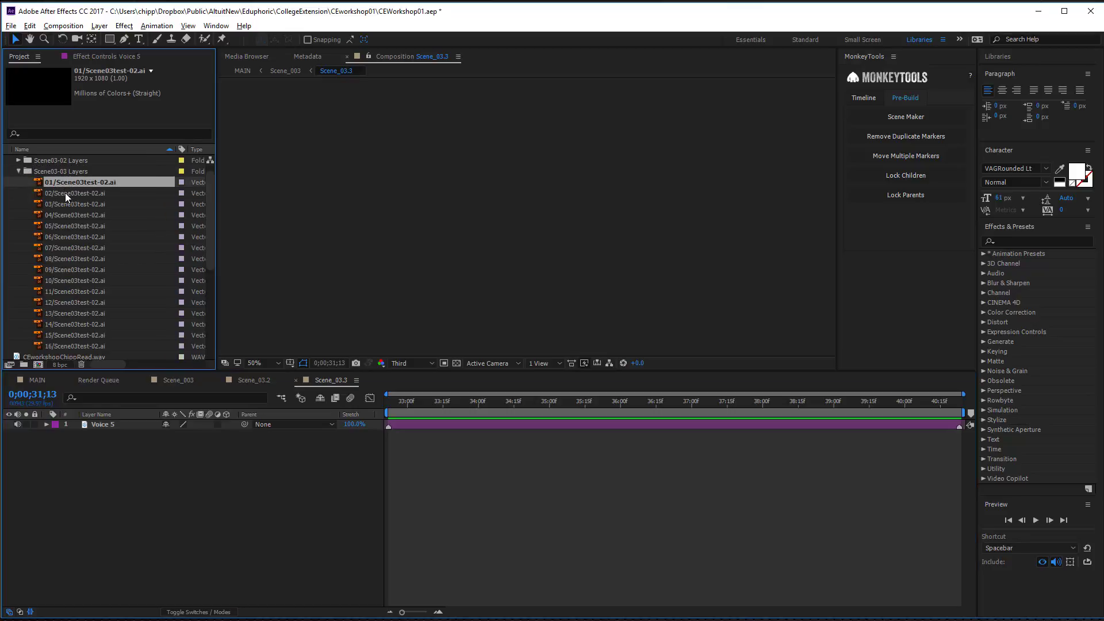
pyautogui.keyDown('shift'); pyautogui.click(72, 247); pyautogui.keyUp('shift')
pyautogui.click(72, 251)
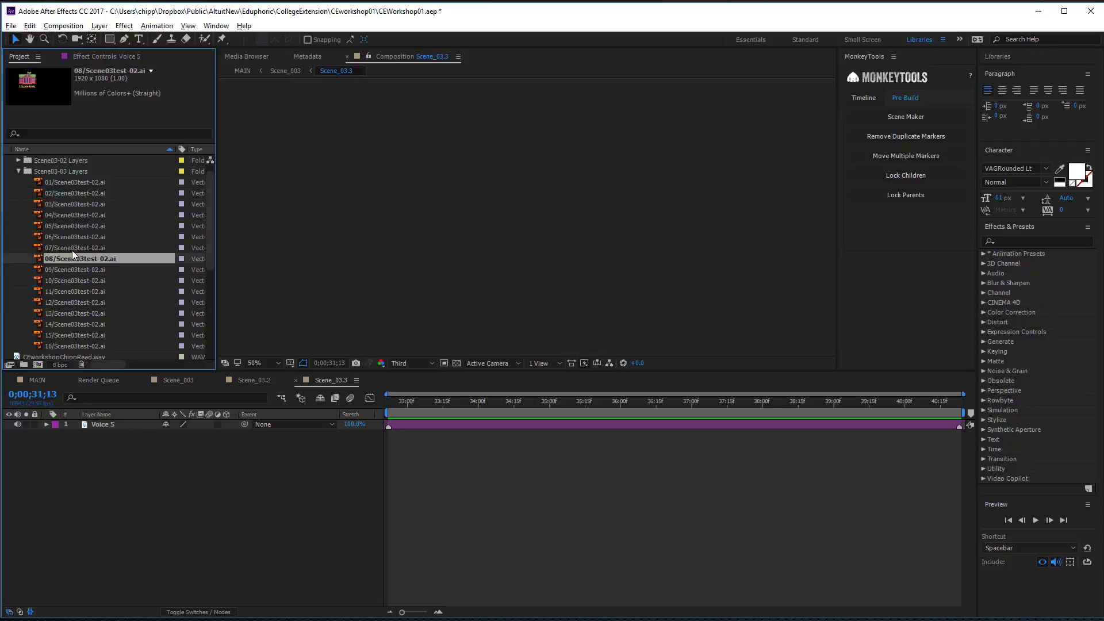
pyautogui.keyDown('shift'); pyautogui.click(65, 185); pyautogui.keyUp('shift')
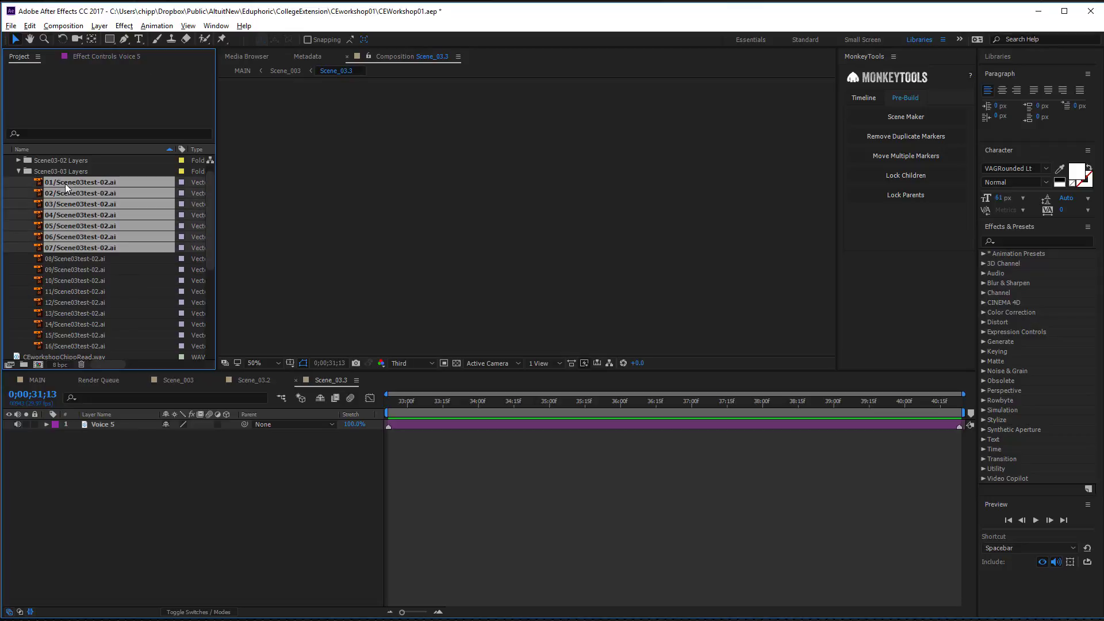
pyautogui.press('Delete')
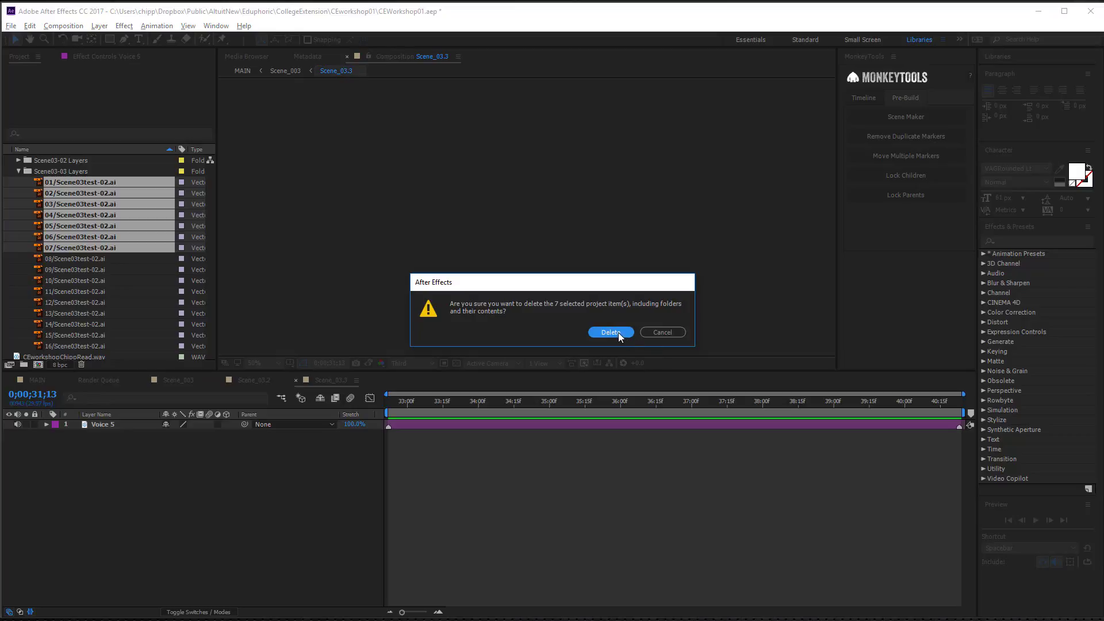
pyautogui.click(617, 333)
# Step: Add the footage items 08 through 16 of Scene03test-02.ai to the Scene_03.3 composition beneath the Voice 5 layer
pyautogui.click(82, 183)
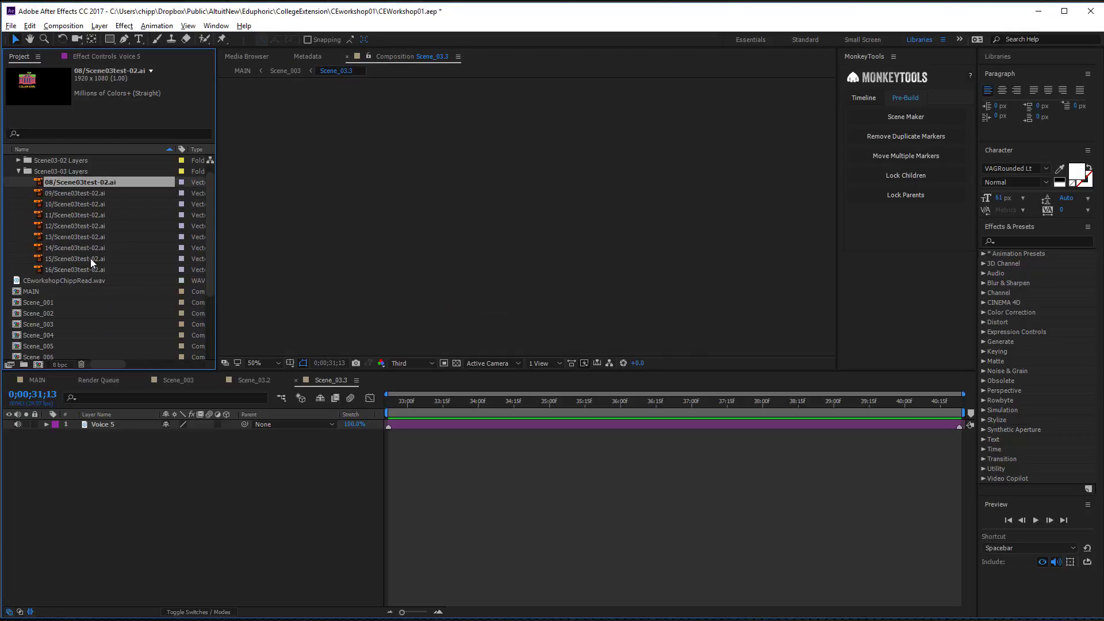
pyautogui.keyDown('shift'); pyautogui.click(91, 267); pyautogui.keyUp('shift')
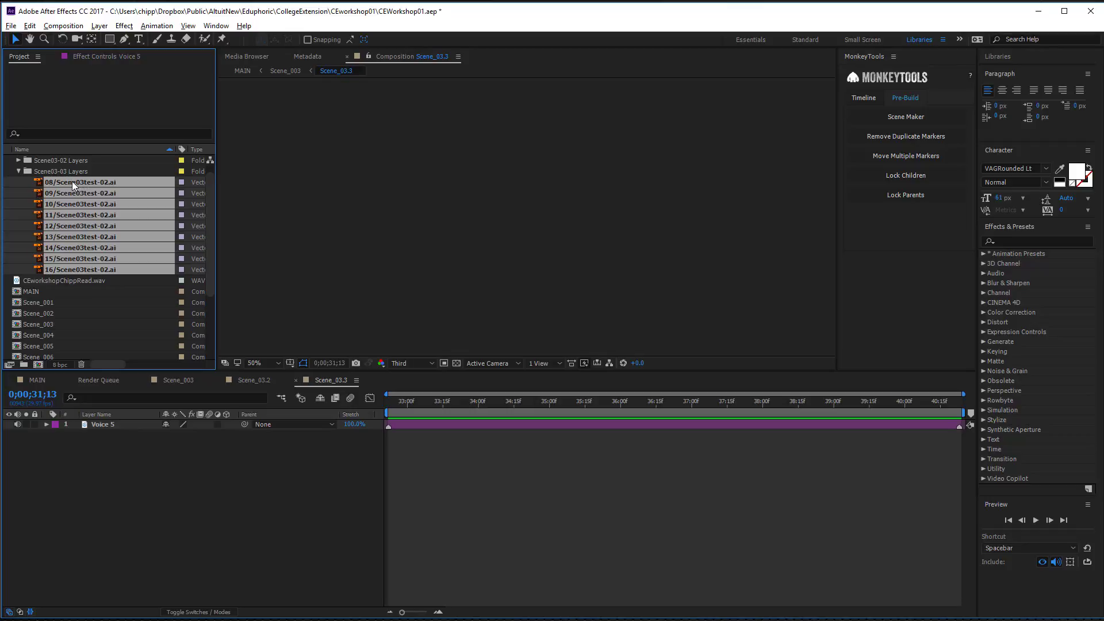
pyautogui.moveTo(72, 181); pyautogui.dragTo(81, 444)
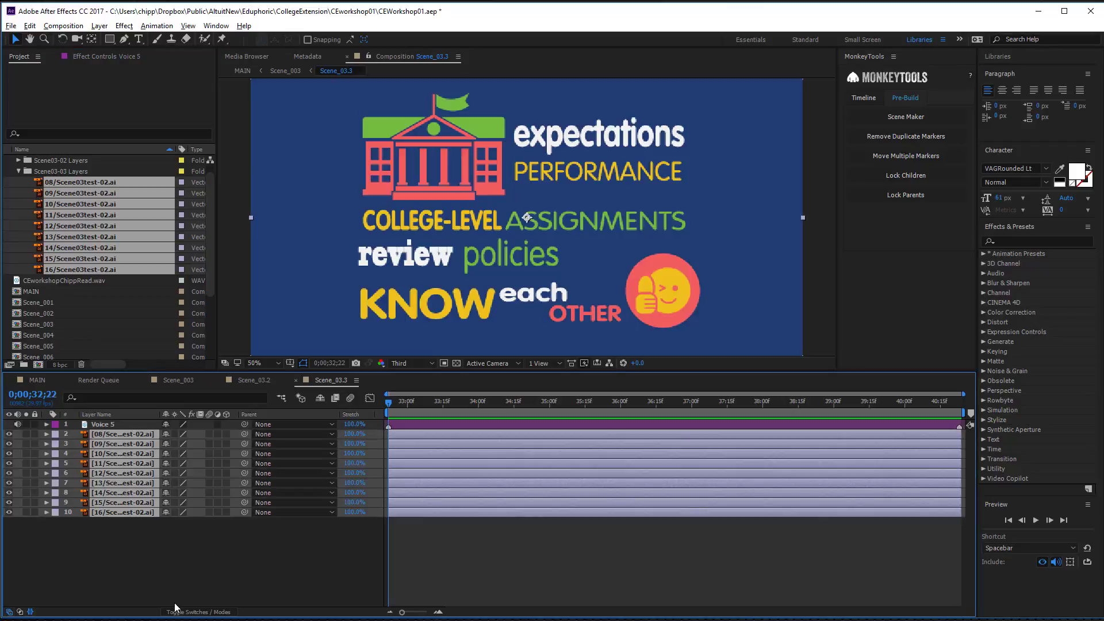
pyautogui.click(92, 540)
# Step: Check which artwork the 08 and 09 layers hold by briefly hiding and restoring each one
pyautogui.click(9, 434)
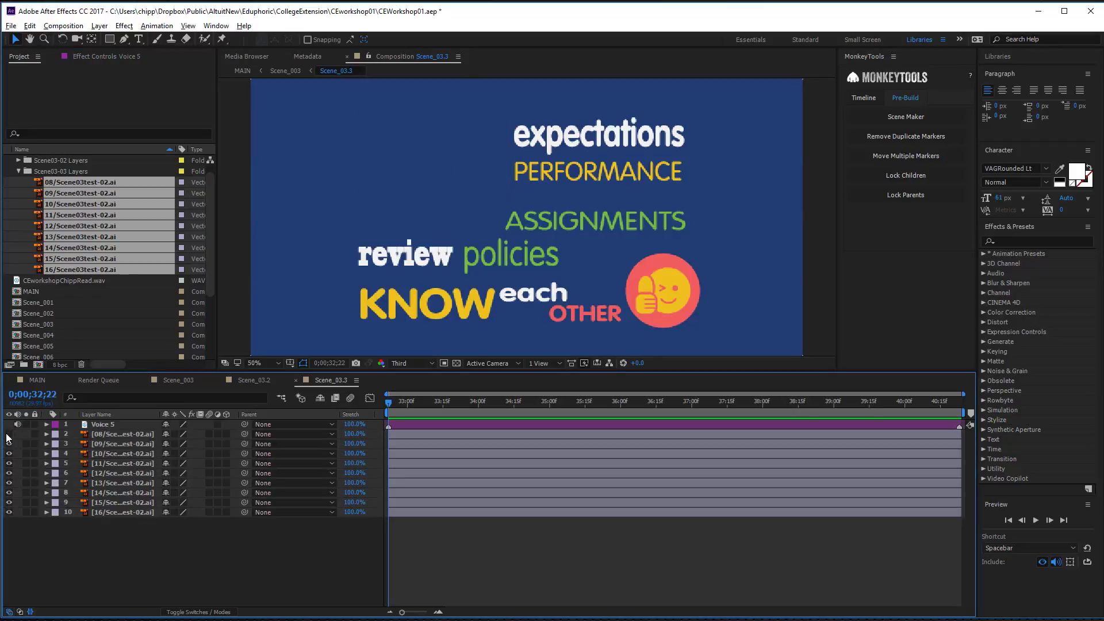
pyautogui.click(9, 434)
pyautogui.click(9, 444)
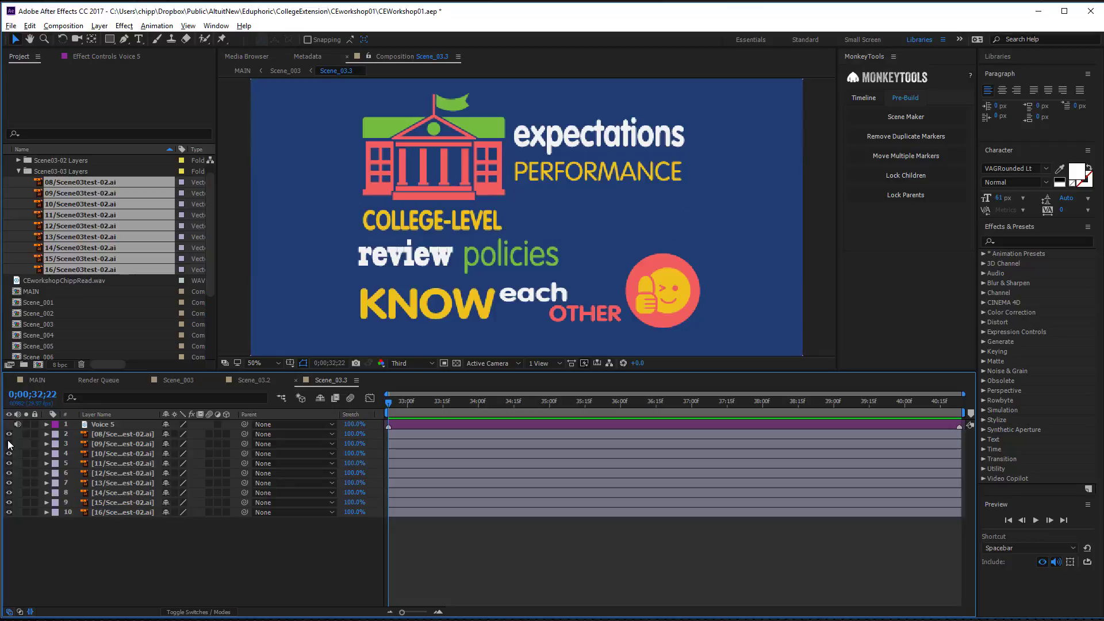
pyautogui.click(8, 444)
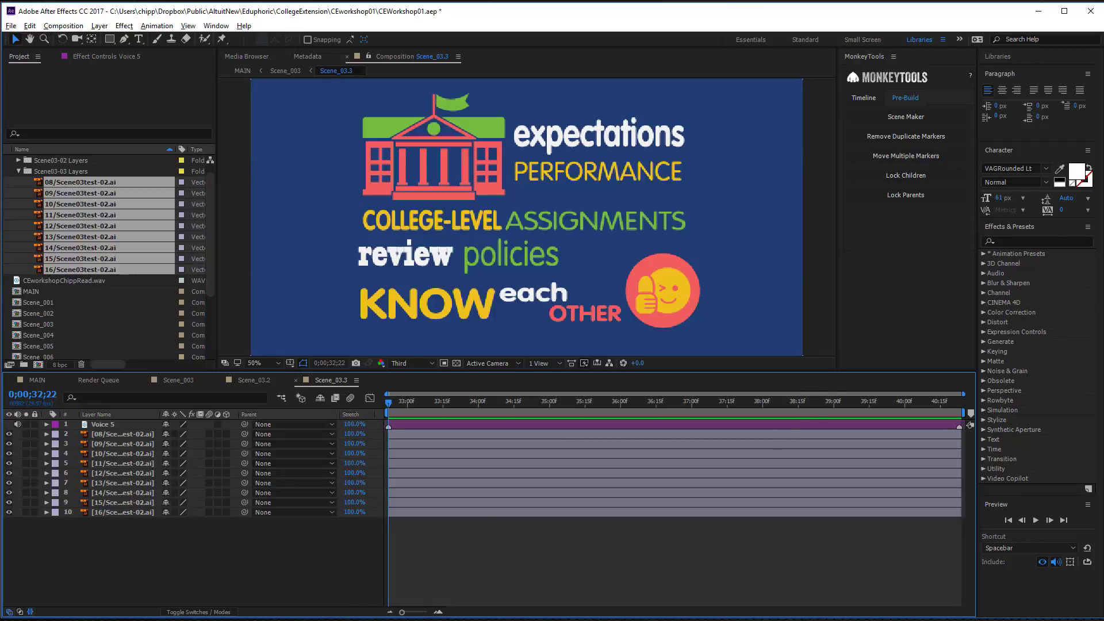
# Step: Save the current MotionMonkey settings as a preset named MotionMonkeySettings in the CEworkshop01 folder
pyautogui.moveTo(1103, 64); pyautogui.dragTo(827, 52)
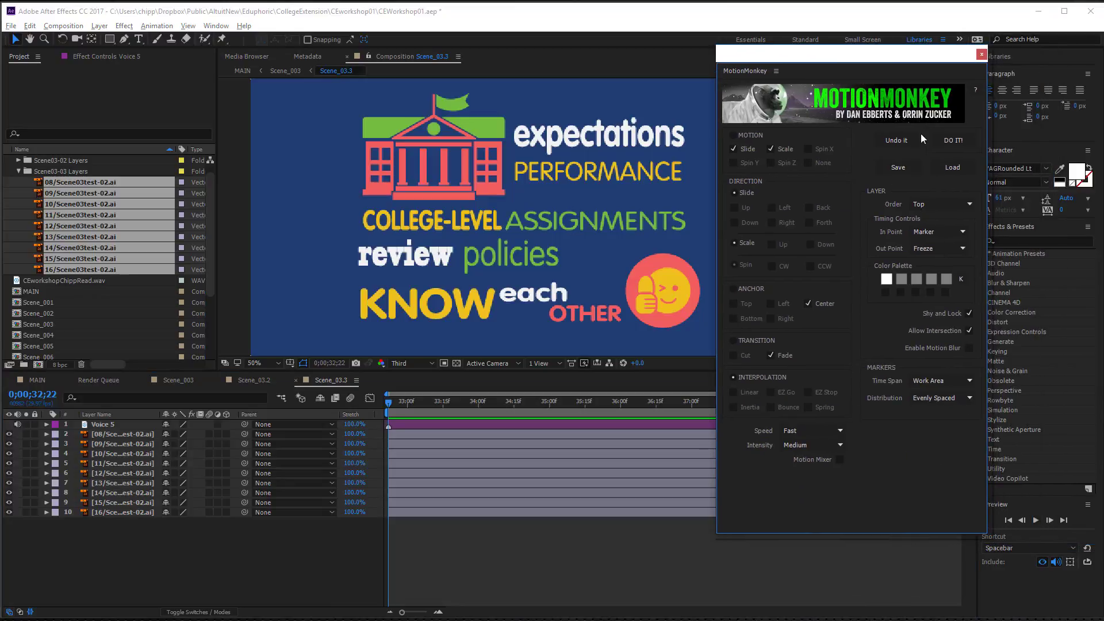
pyautogui.click(903, 167)
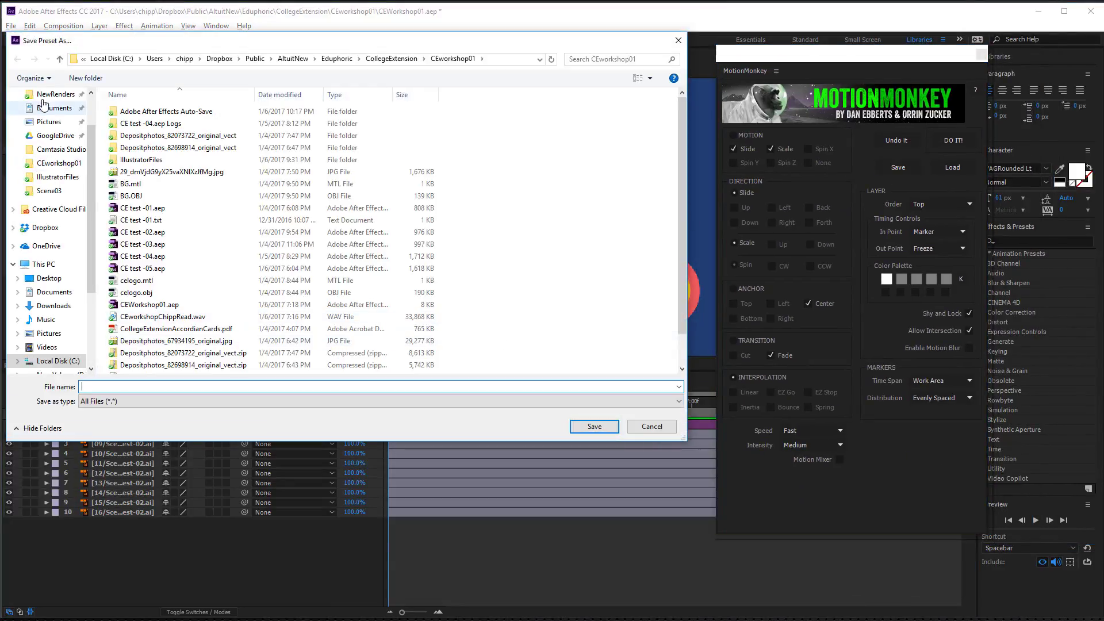
pyautogui.click(60, 166)
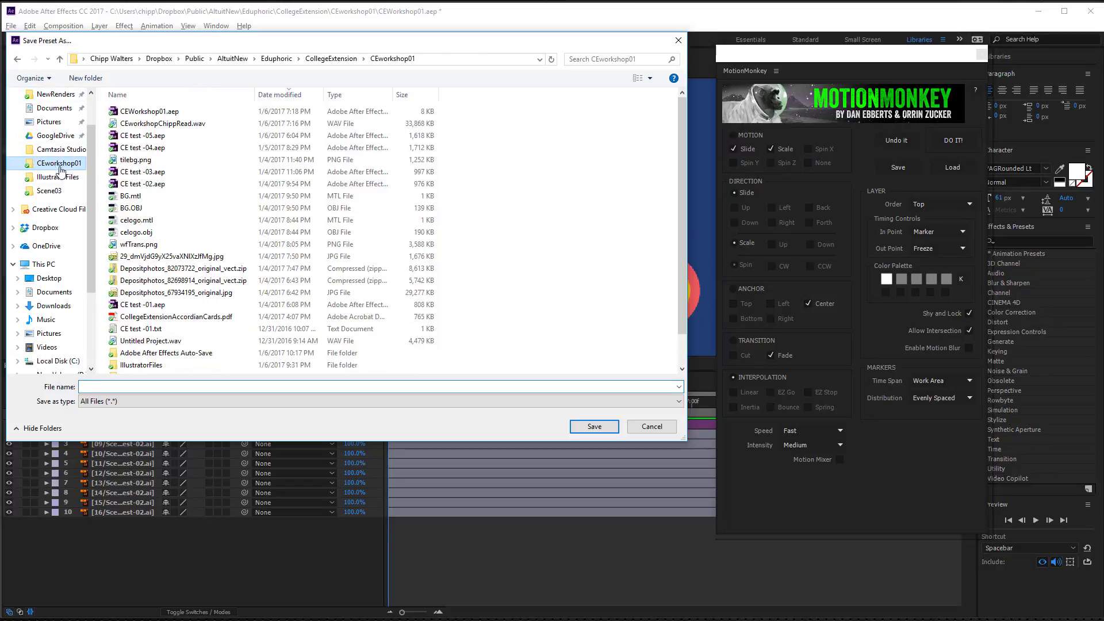
pyautogui.click(284, 383)
pyautogui.write('MotionMO')
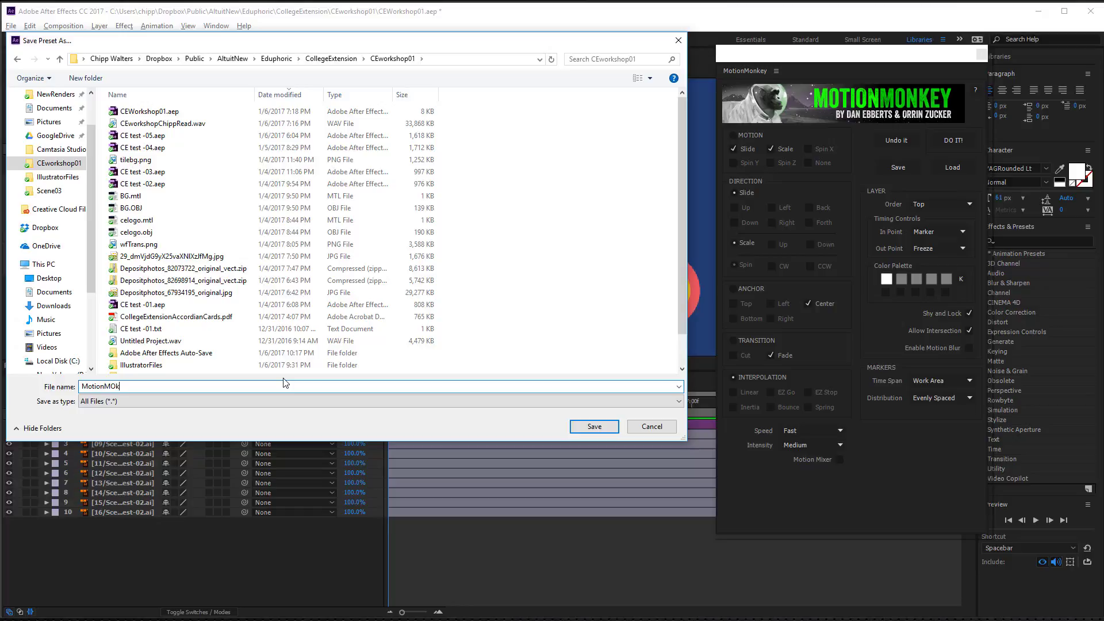
pyautogui.press('BackSpace')
pyautogui.write('onkeySettings')
pyautogui.press('Return')
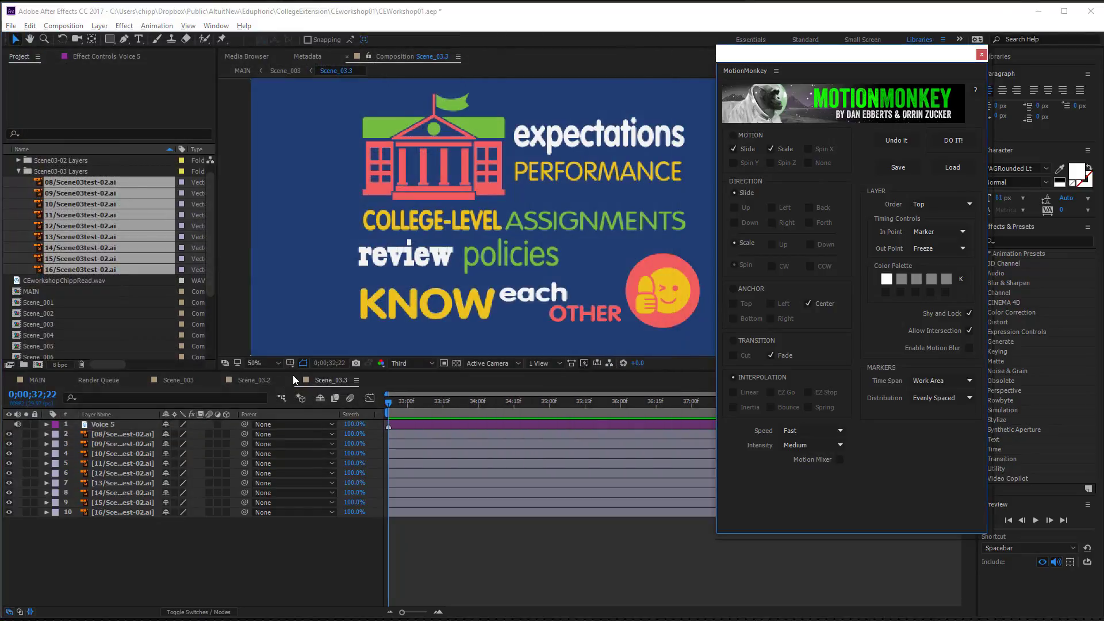
# Step: Apply the MotionMonkey animation to the Scene_03.3 layers and preview the composition
pyautogui.click(955, 140)
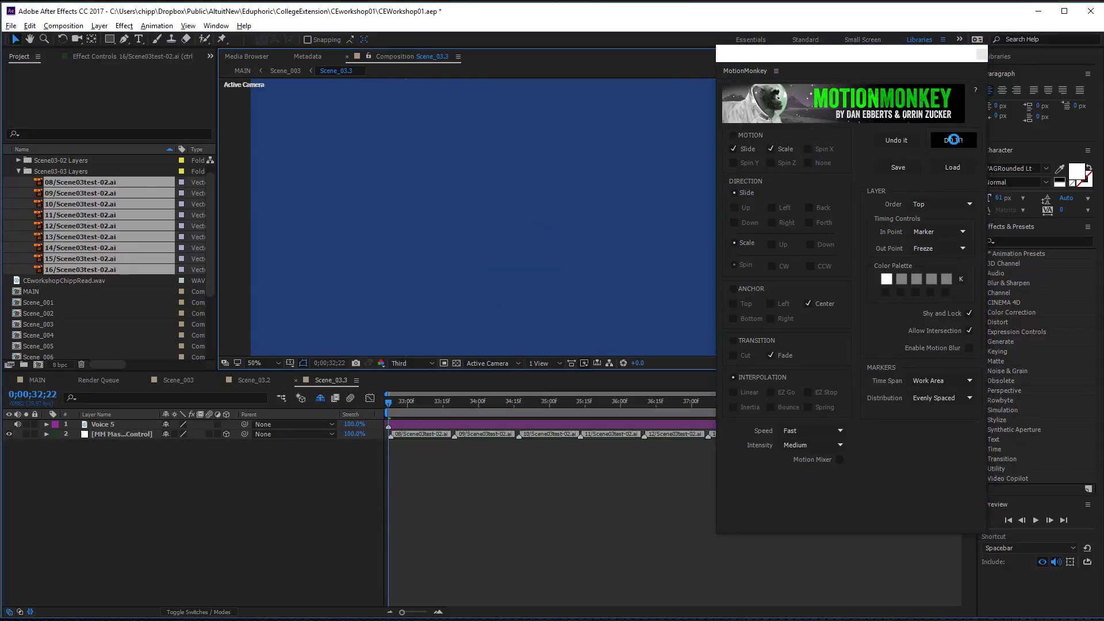
pyautogui.moveTo(853, 55); pyautogui.dragTo(1103, 56)
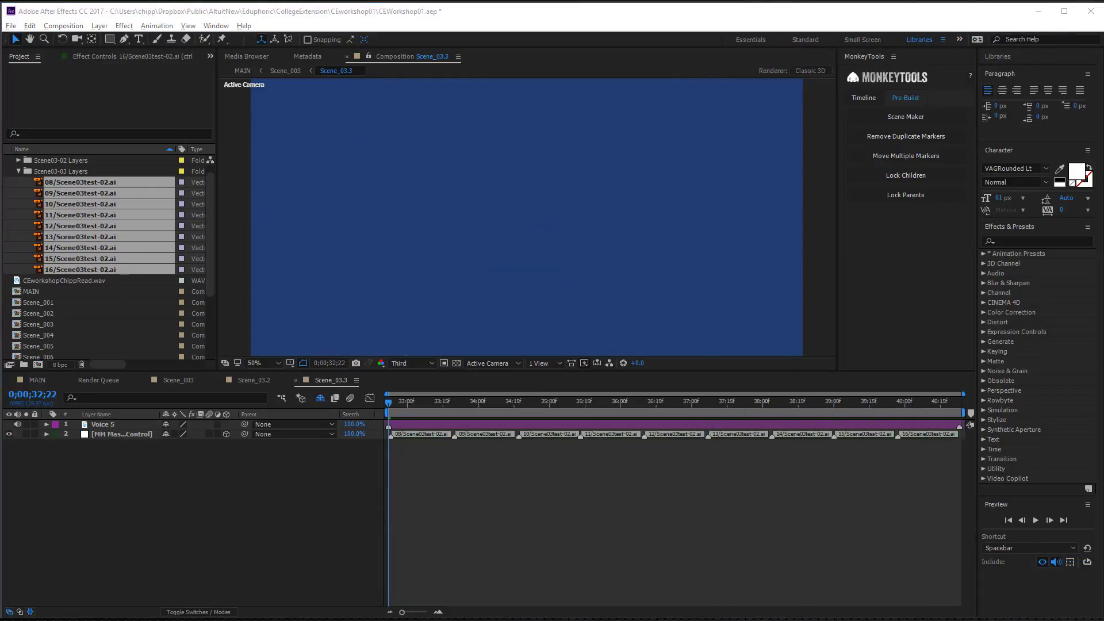
pyautogui.click(995, 567)
pyautogui.press('space')
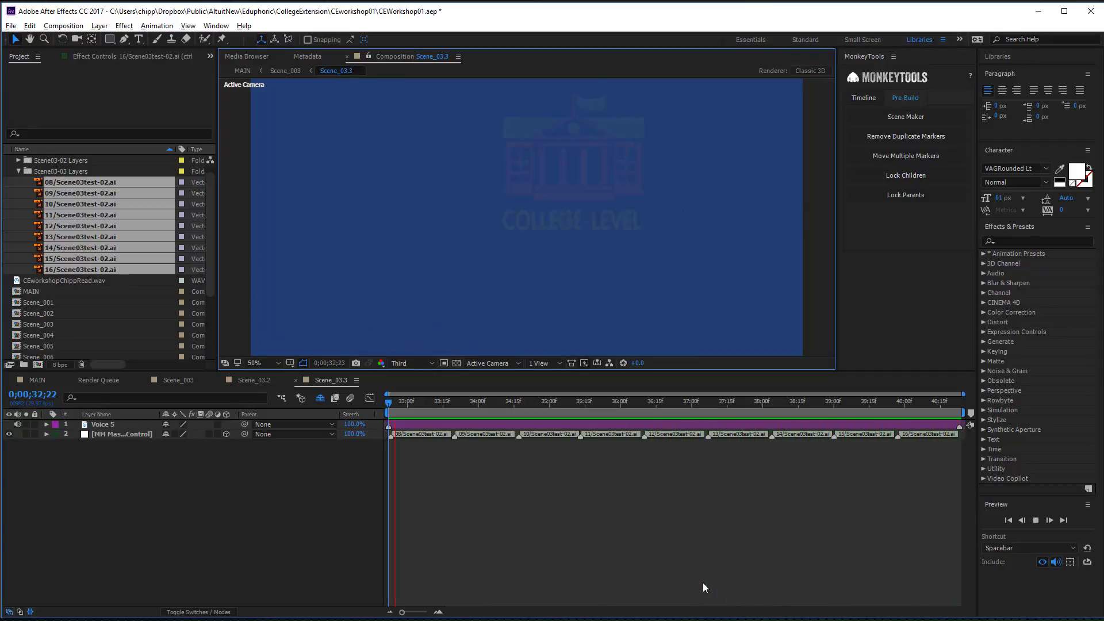
pyautogui.press('space')
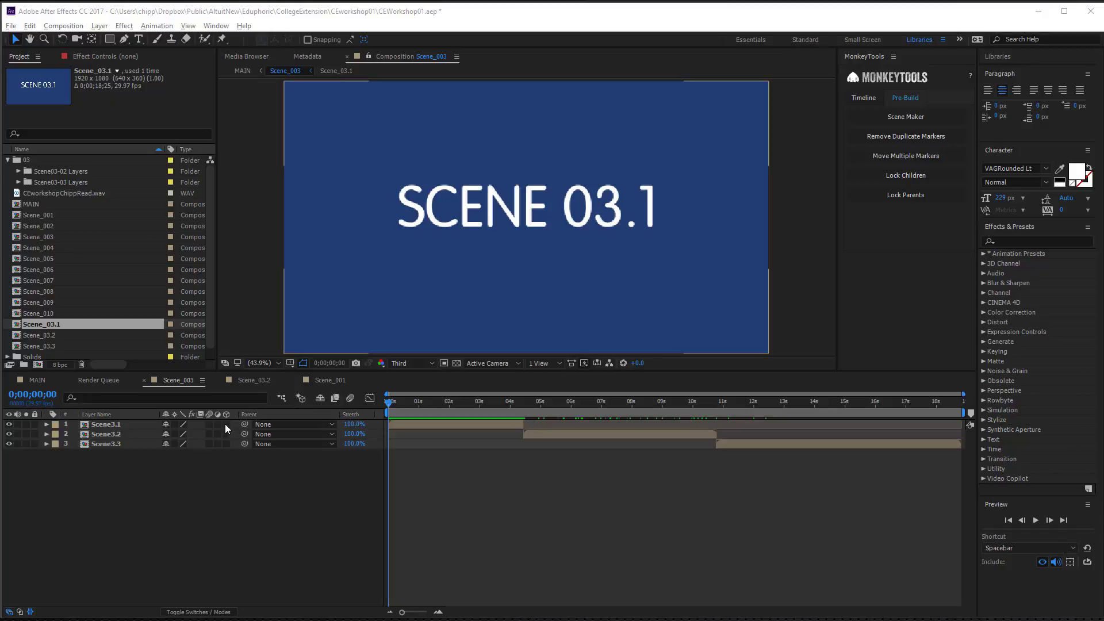
# Step: Make the Scene3.1, Scene3.2 and Scene3.3 layers in Scene_003 3D and turn on collapse transformations for all three
pyautogui.moveTo(225, 424); pyautogui.dragTo(226, 435)
pyautogui.click(226, 444)
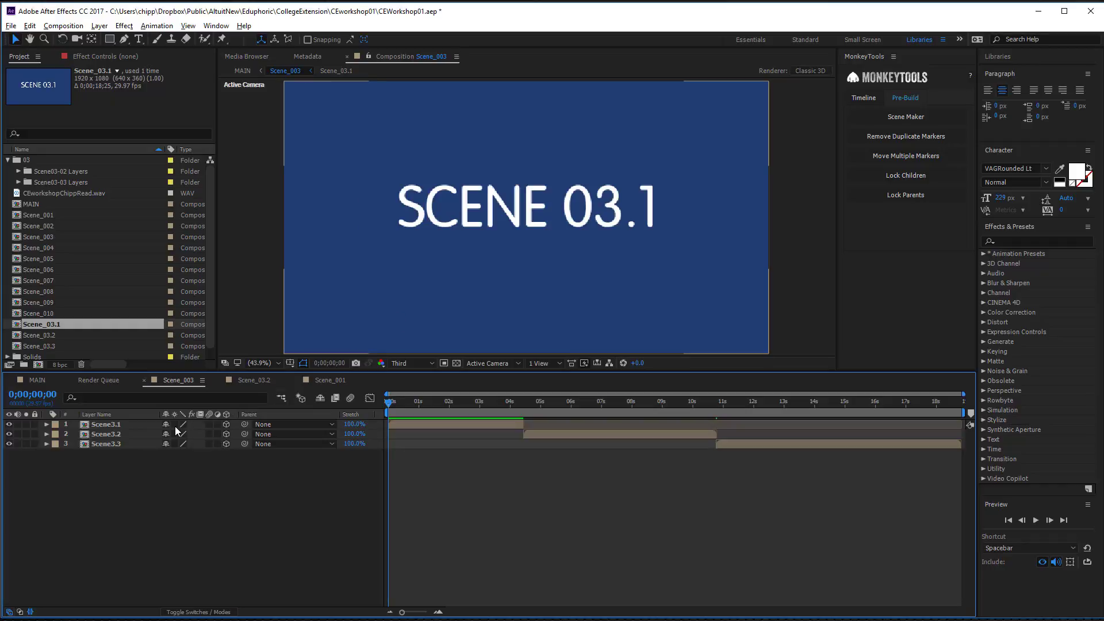
pyautogui.moveTo(175, 424); pyautogui.dragTo(174, 444)
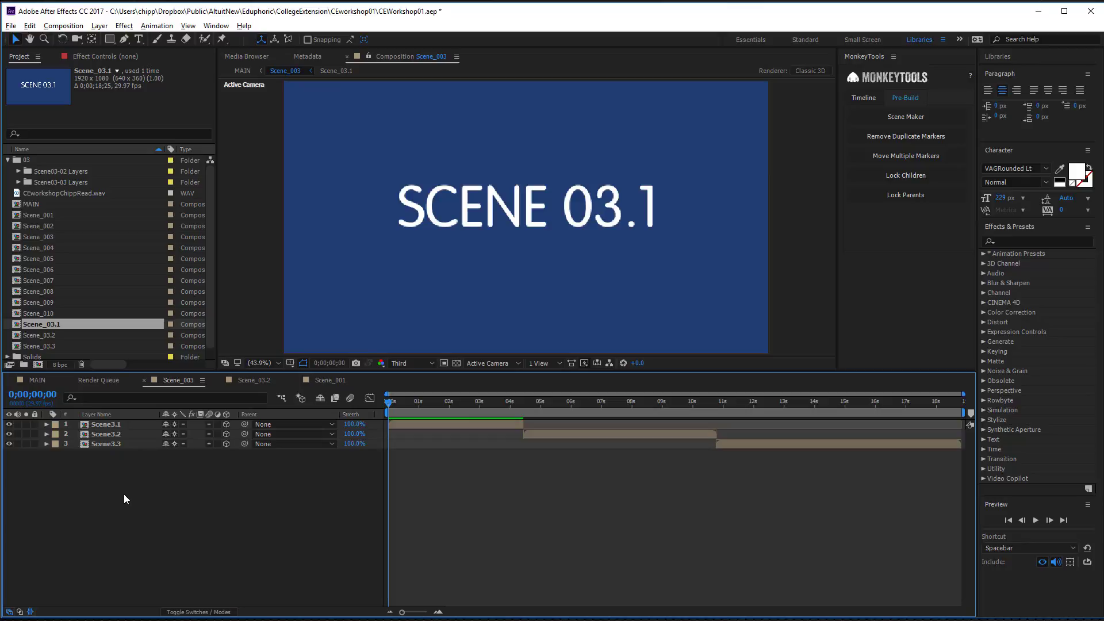
# Step: Create a null object in Scene_003 and rename it markers
pyautogui.rightClick(145, 459)
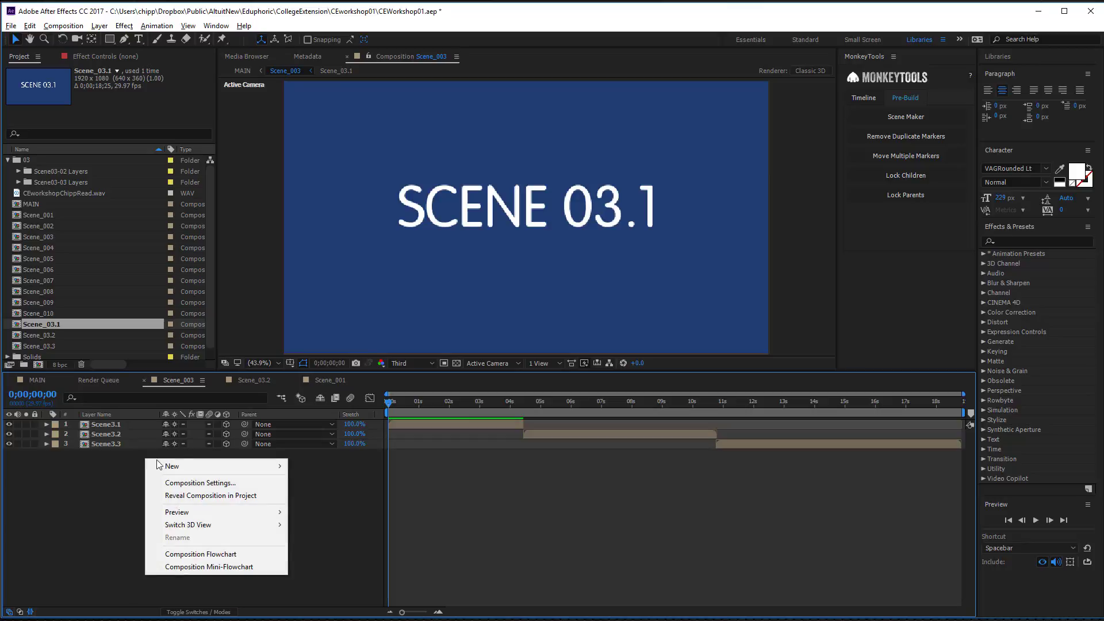
pyautogui.moveTo(165, 466)
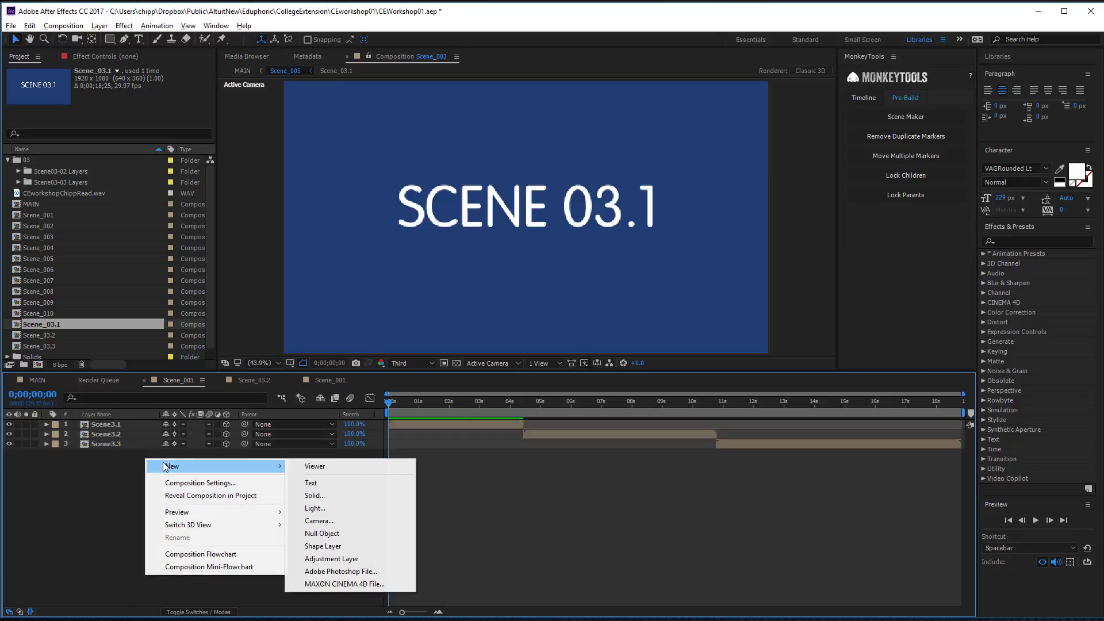
pyautogui.click(325, 533)
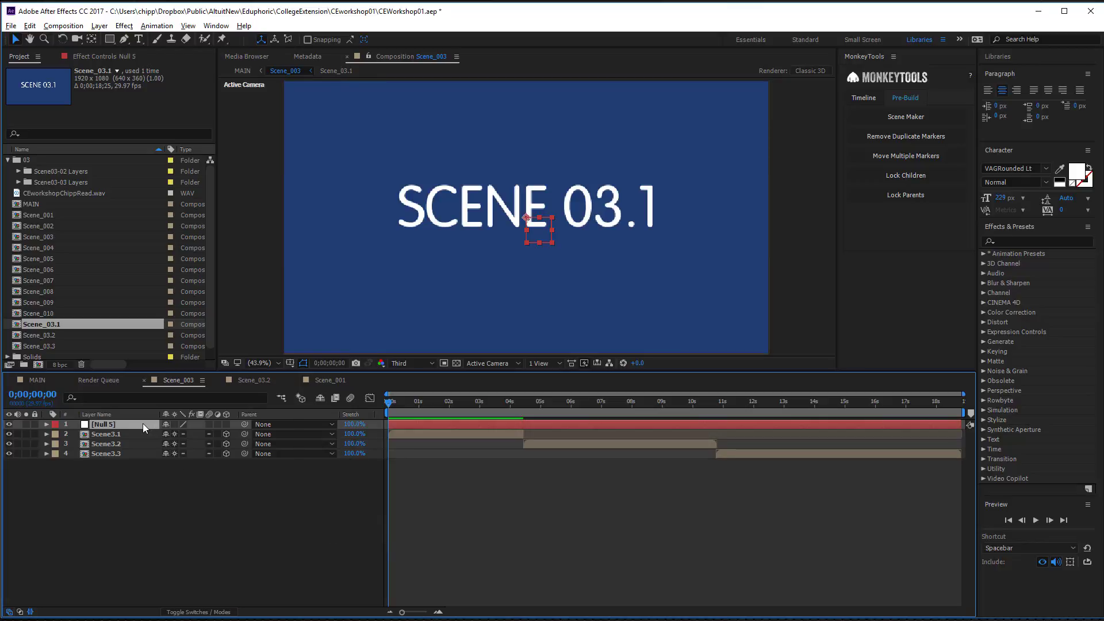
pyautogui.rightClick(142, 423)
pyautogui.press('Escape')
pyautogui.press('Return')
pyautogui.write('markers')
pyautogui.press('Return')
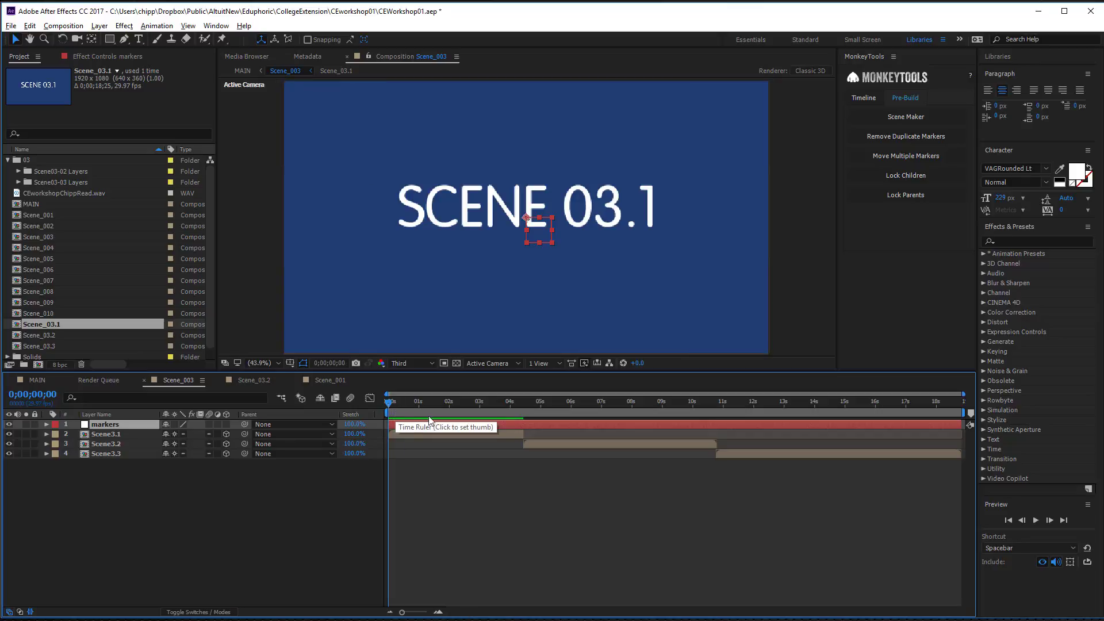
# Step: Add layer markers to the markers null at each scene's start: 0;00;00;00, 0;00;04;13 and 0;00;10;23
pyautogui.press('KP_Multiply')
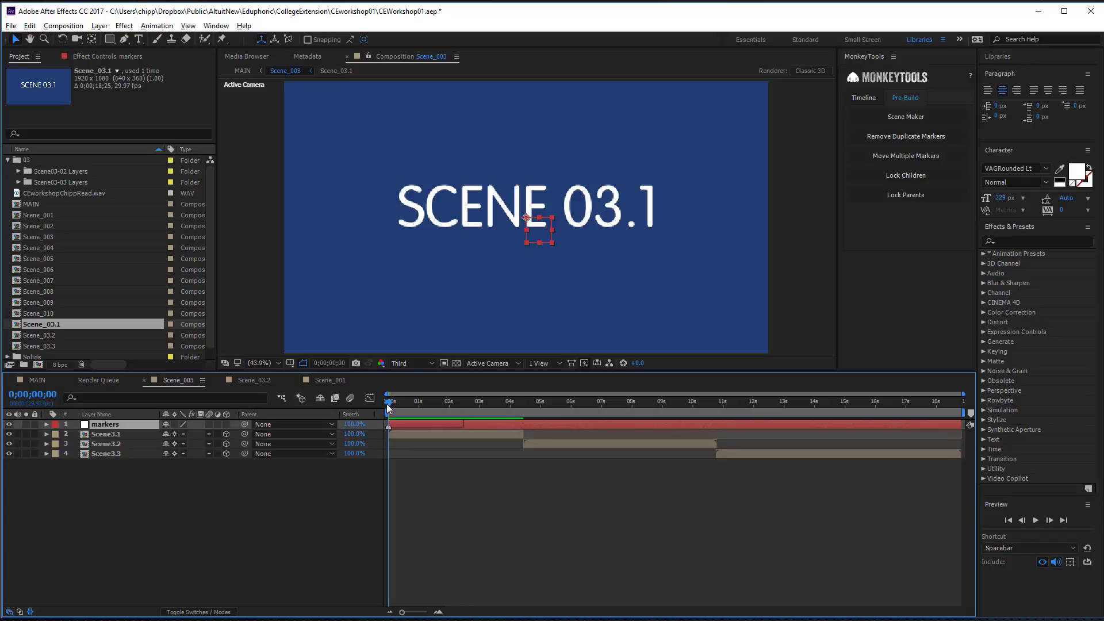
pyautogui.moveTo(389, 403); pyautogui.dragTo(518, 412)
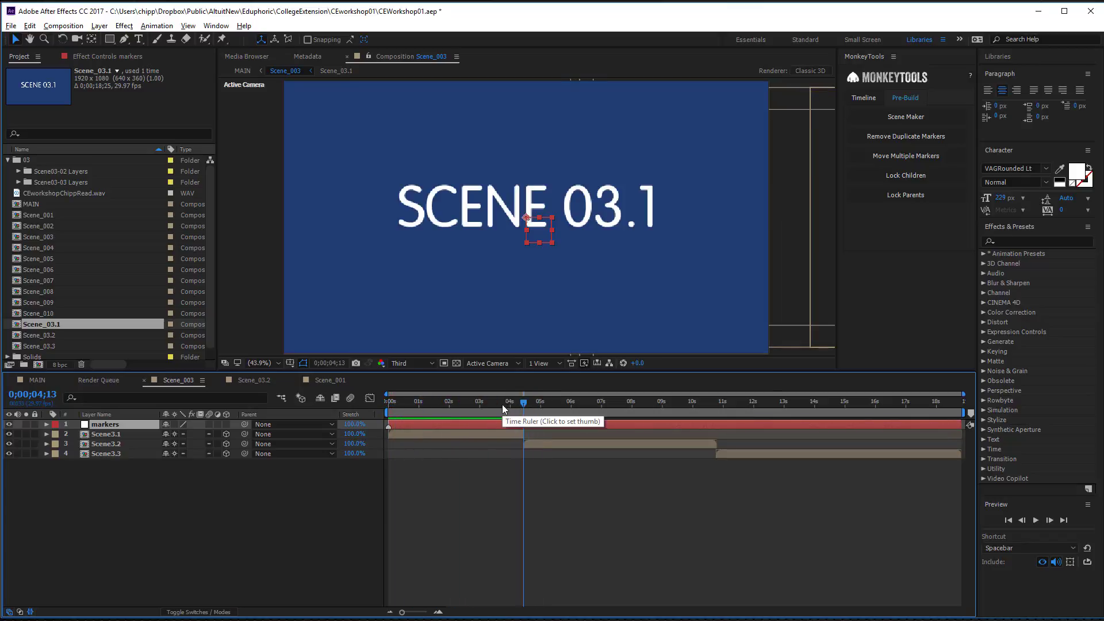
pyautogui.press('KP_Multiply')
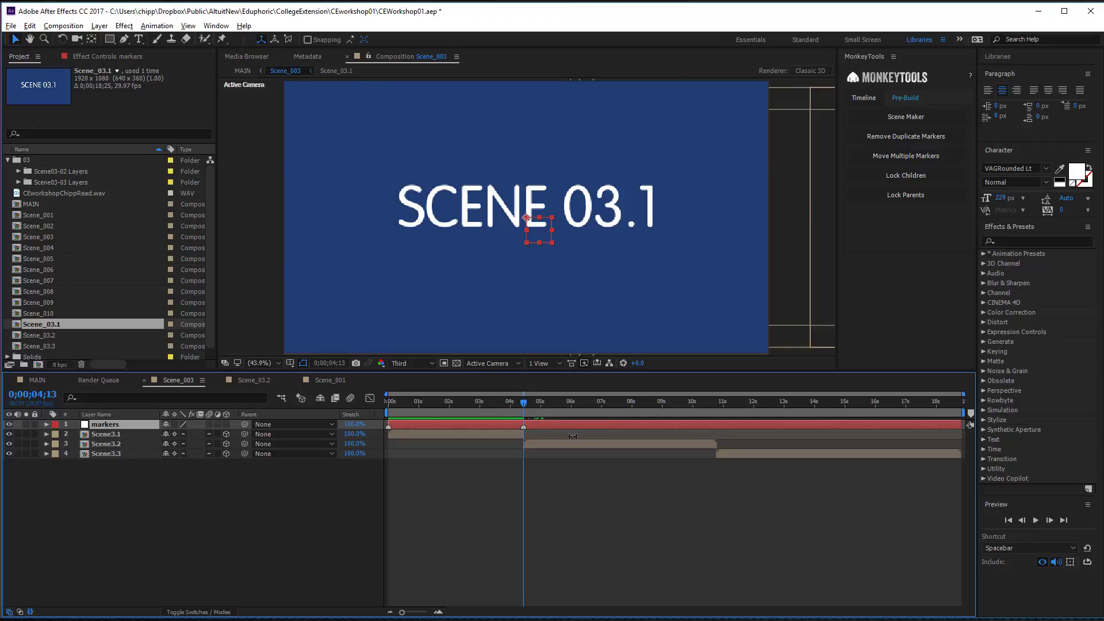
pyautogui.moveTo(523, 402); pyautogui.dragTo(718, 403)
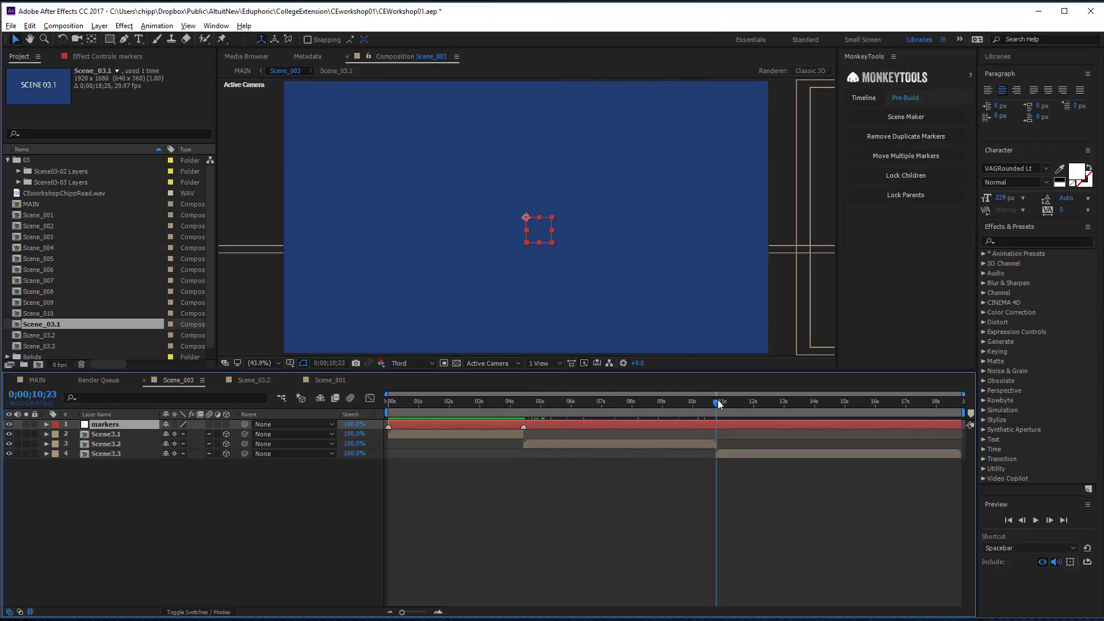
pyautogui.press('KP_Multiply')
pyautogui.click(505, 363)
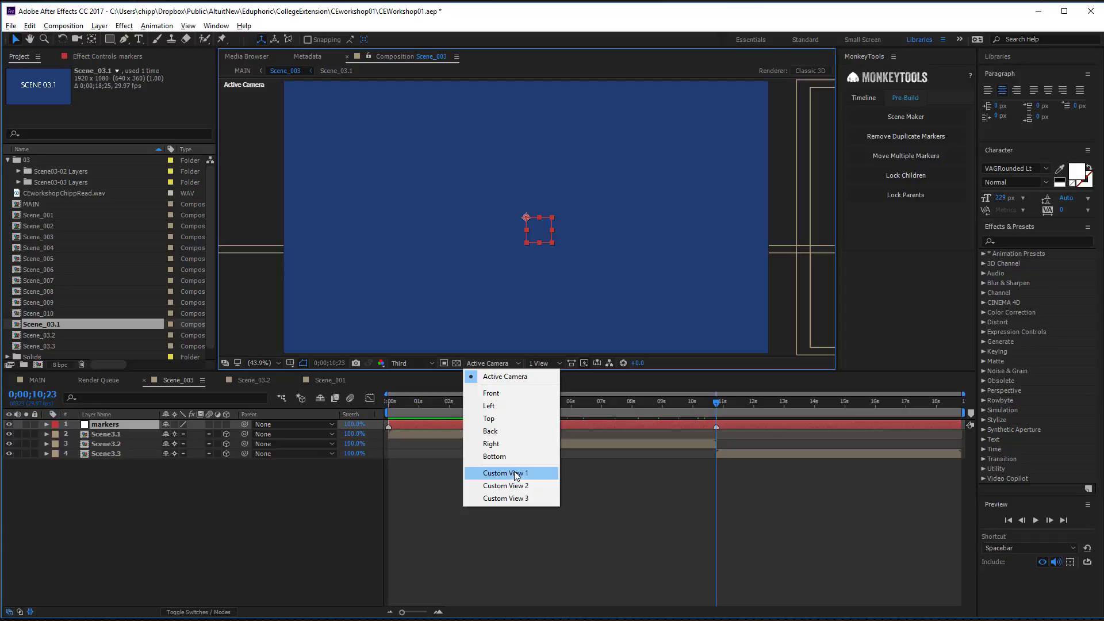
pyautogui.click(305, 506)
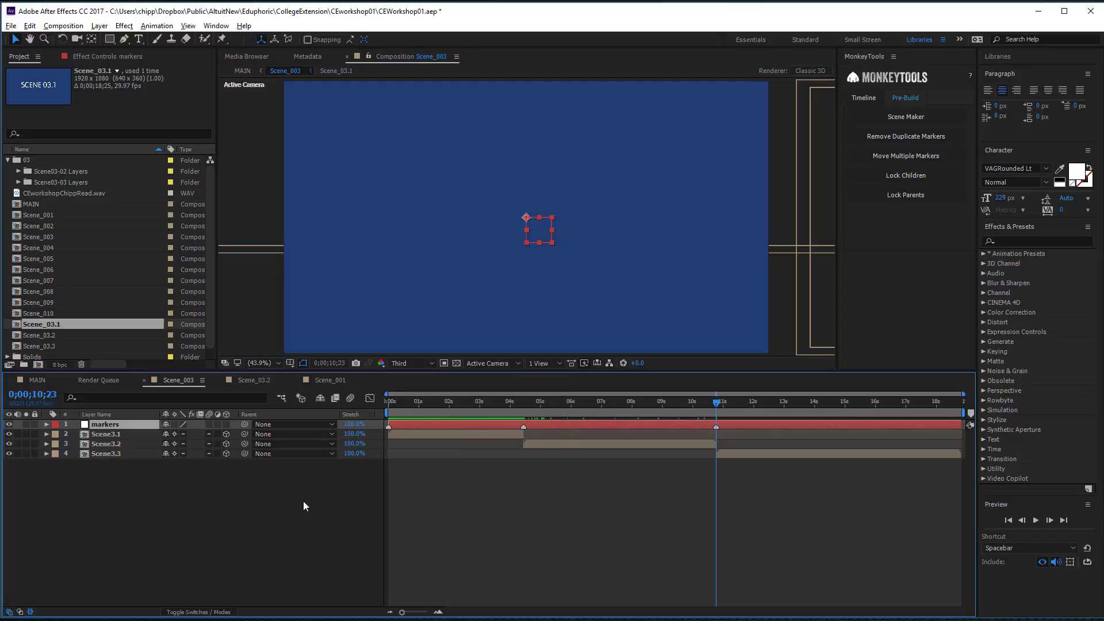
# Step: Reveal only the Position property of the Scene3.1, Scene3.2 and Scene3.3 layers
pyautogui.click(116, 435)
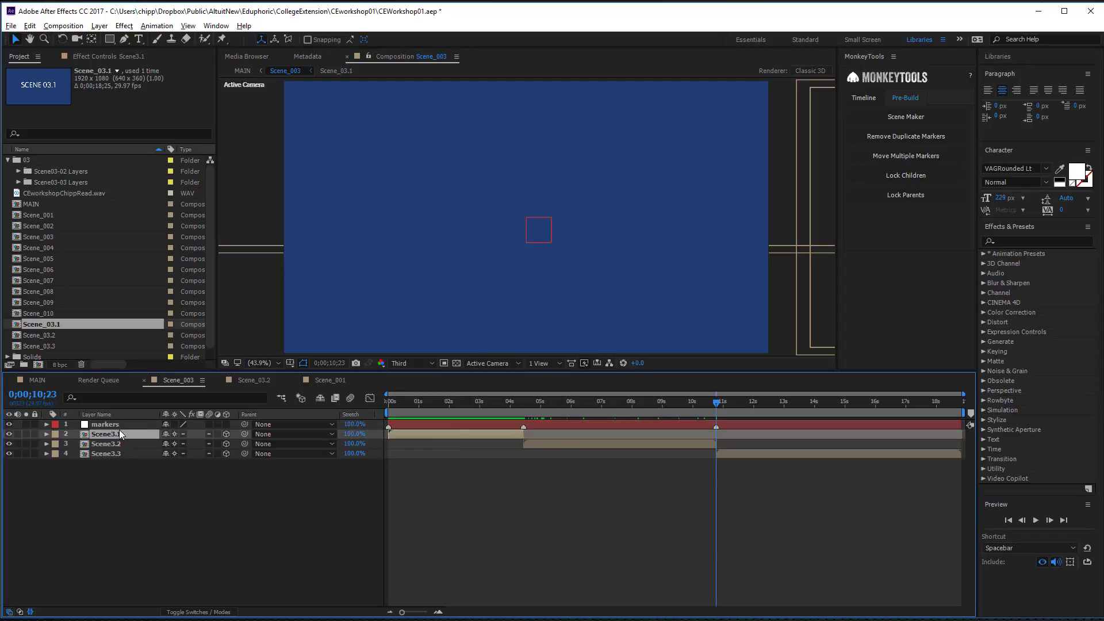
pyautogui.press('p')
pyautogui.click(113, 454)
pyautogui.press('p')
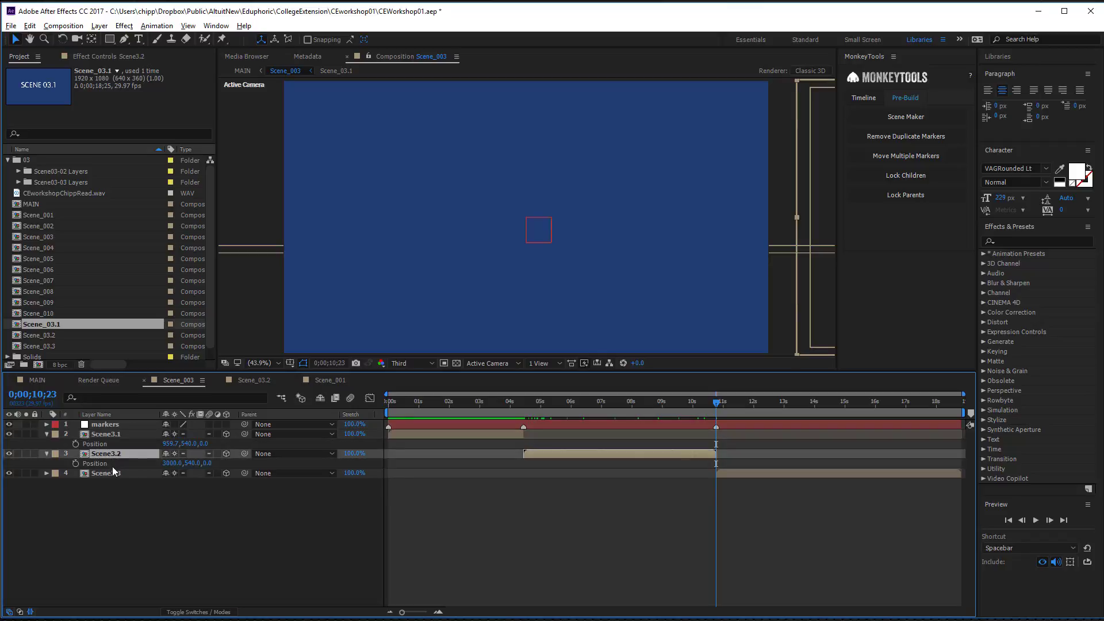
pyautogui.click(113, 472)
pyautogui.press('p')
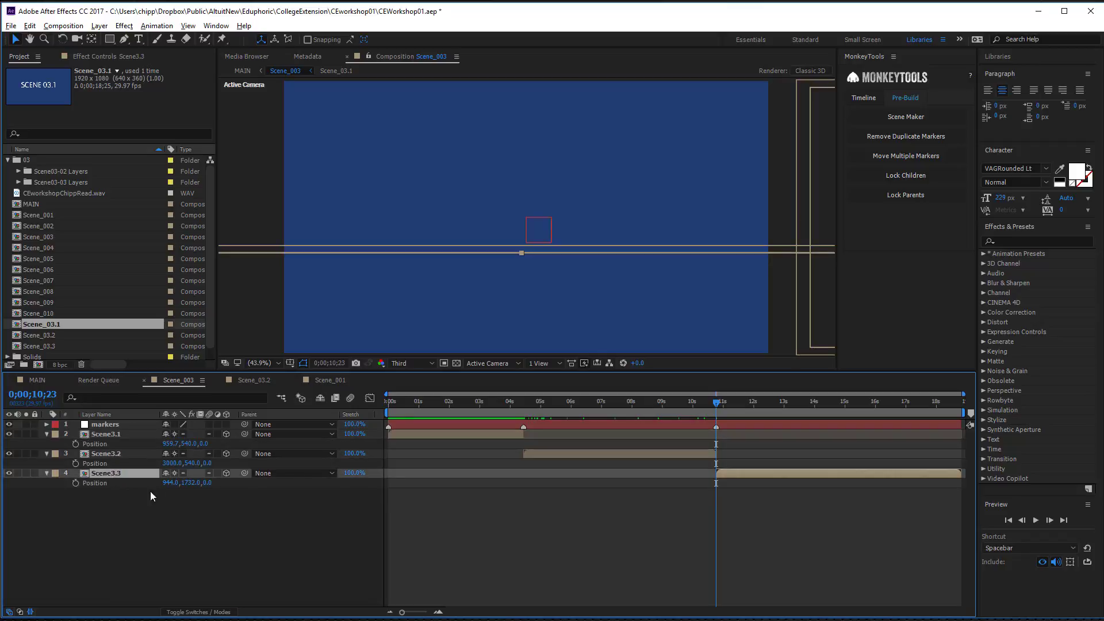
# Step: Centre the three scene layers by setting X to 960 on each and Y to 540 on Scene3.3
pyautogui.click(170, 443)
pyautogui.press('Return')
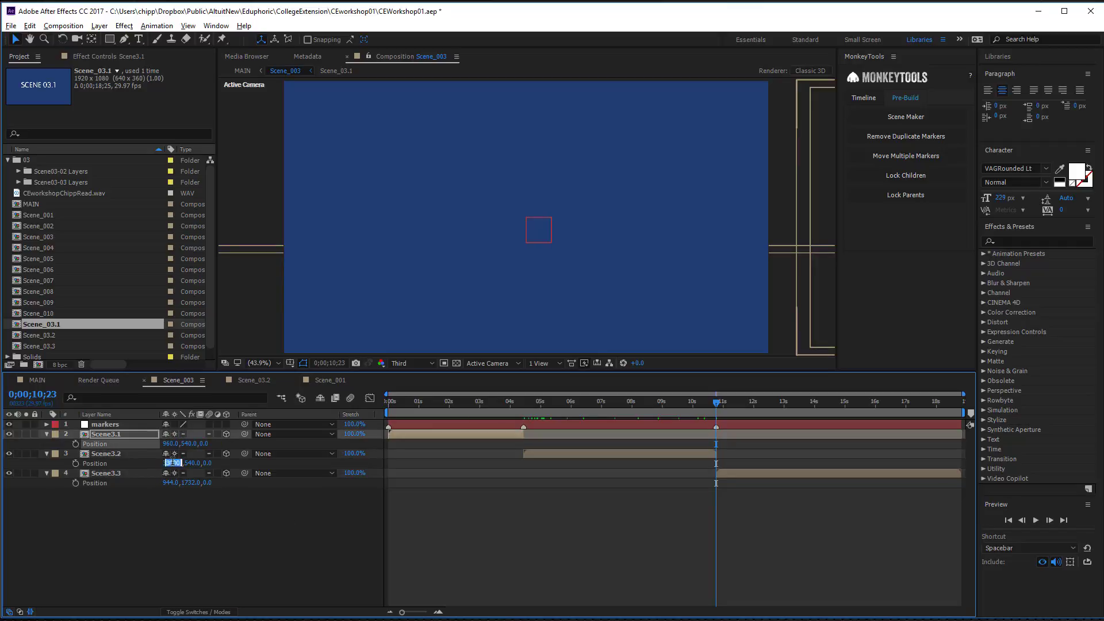
pyautogui.click(171, 463)
pyautogui.write('960')
pyautogui.press('Return')
pyautogui.click(170, 483)
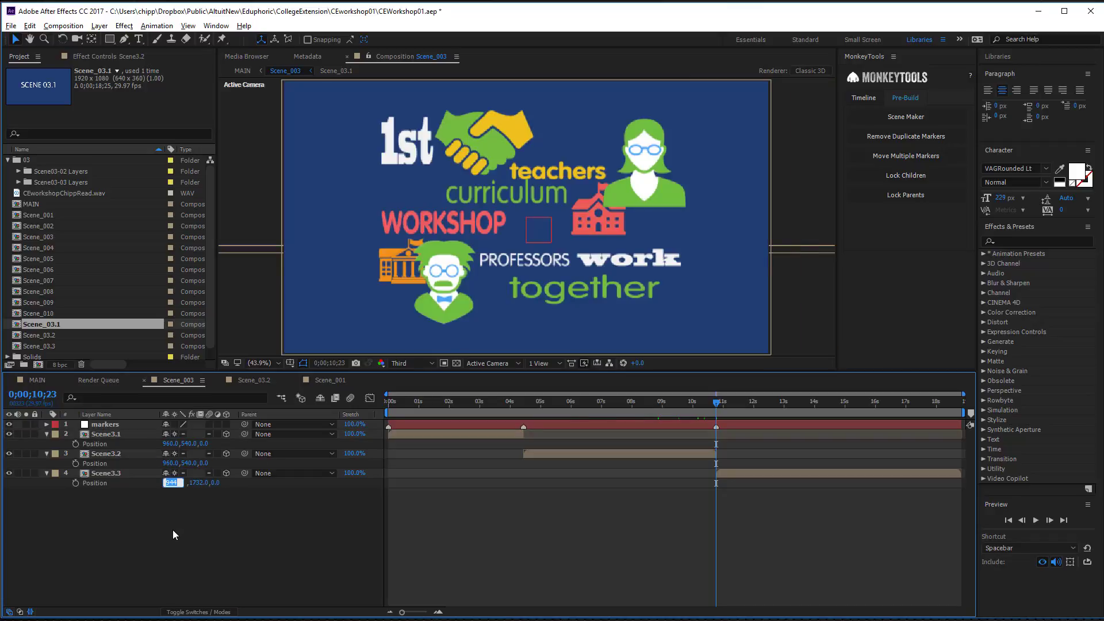
pyautogui.write('960')
pyautogui.press('Tab')
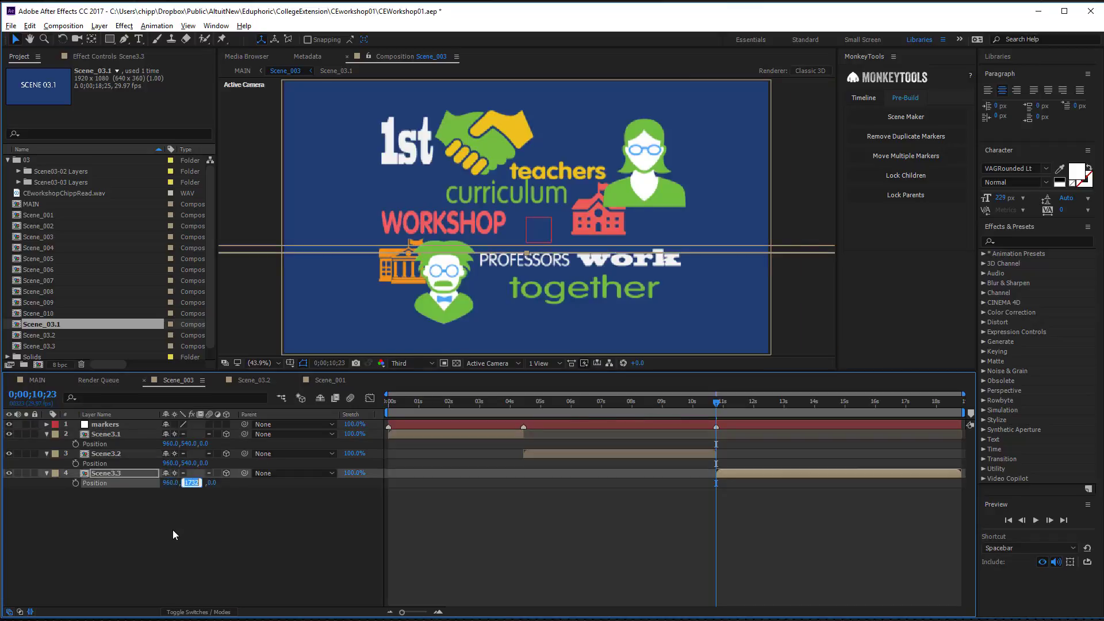
pyautogui.write('540')
pyautogui.press('Tab')
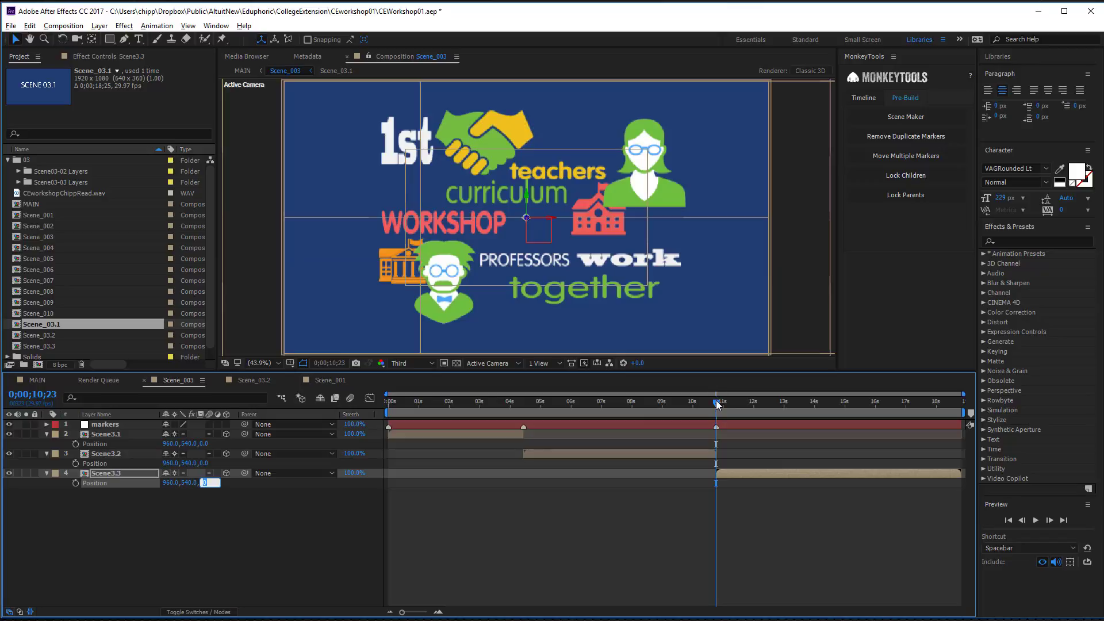
# Step: Show the Scene_003 composition in Custom View 1 at 25% magnification with the time at 0;00;03;25
pyautogui.moveTo(719, 402); pyautogui.dragTo(505, 449)
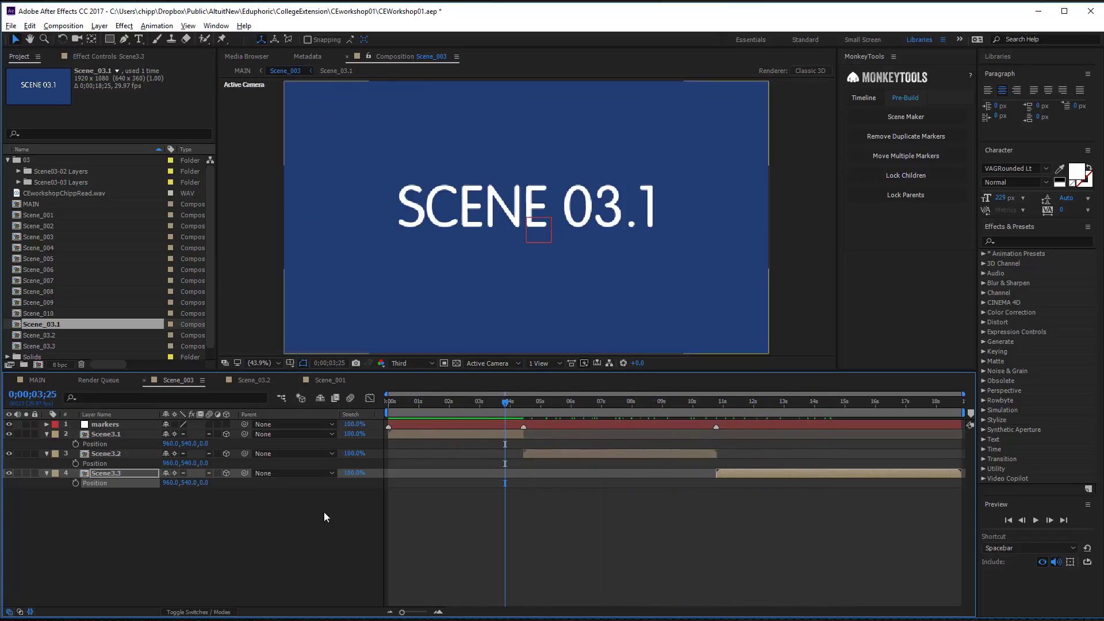
pyautogui.click(227, 527)
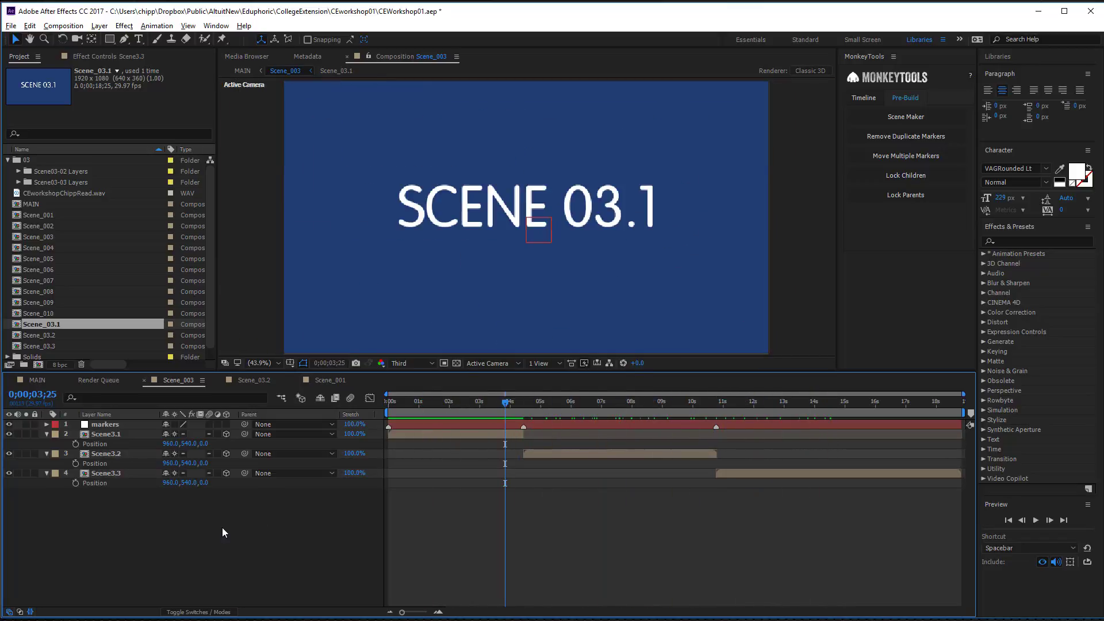
pyautogui.click(490, 364)
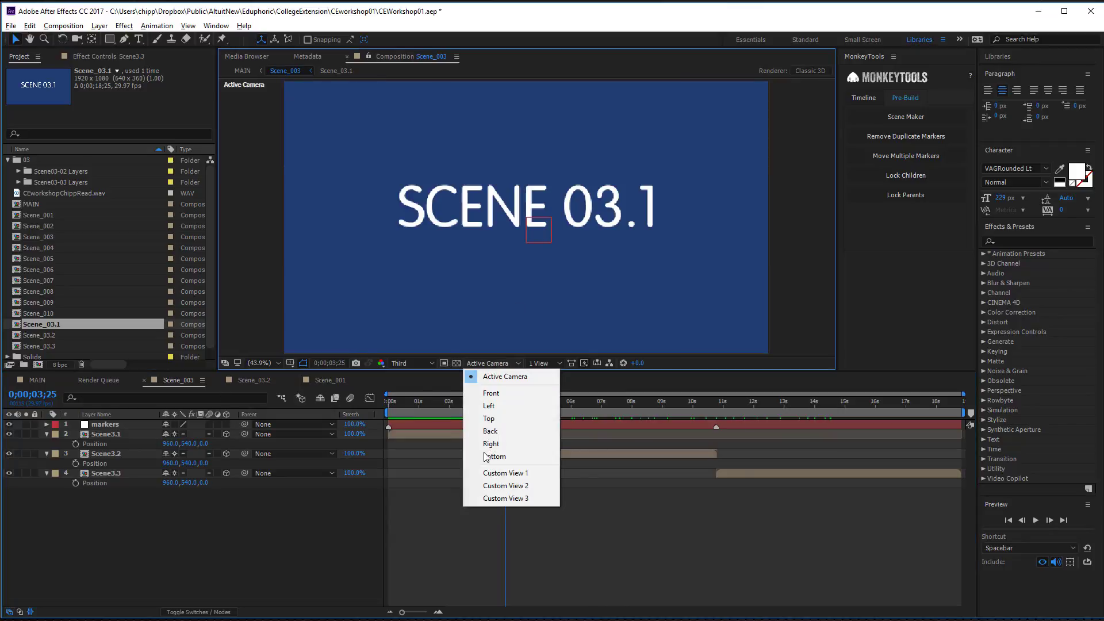
pyautogui.click(494, 364)
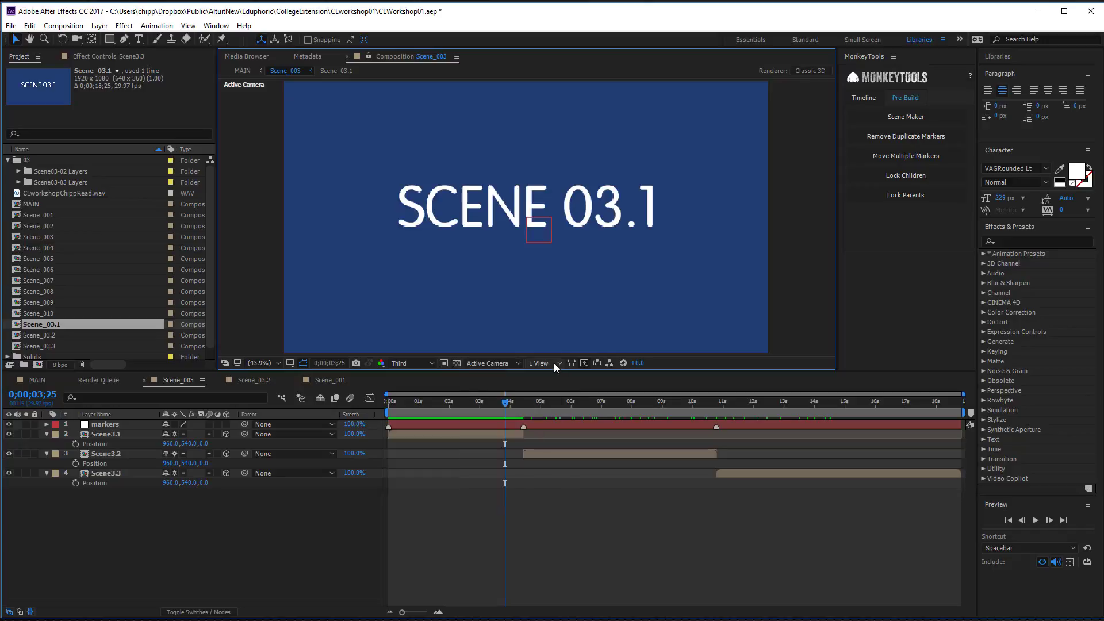
pyautogui.click(491, 363)
pyautogui.click(503, 473)
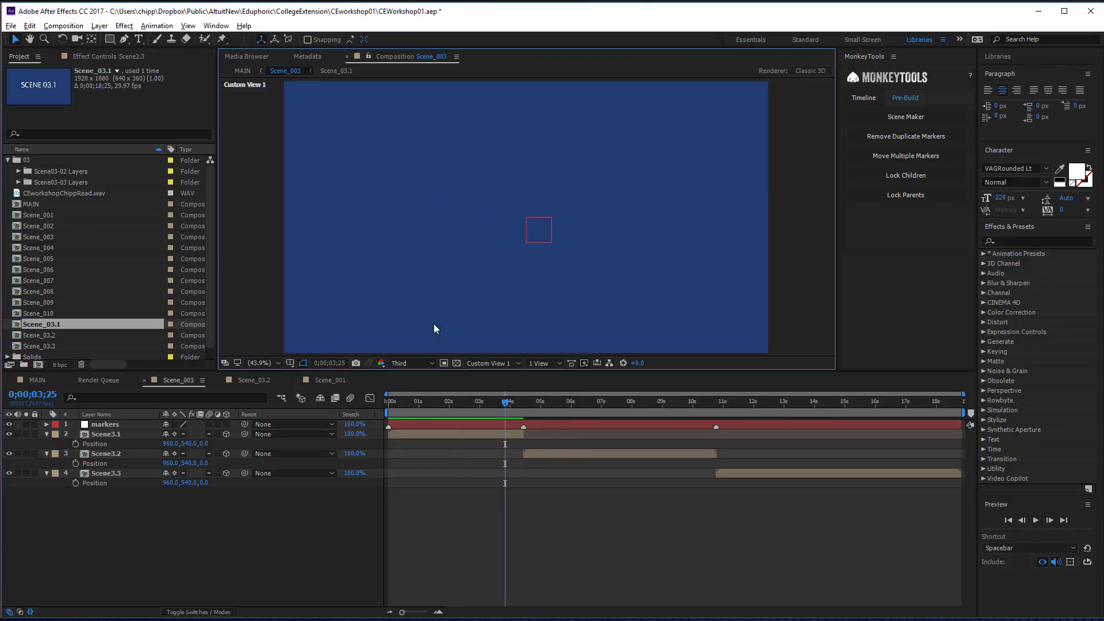
pyautogui.scroll(-4, 591, 271)
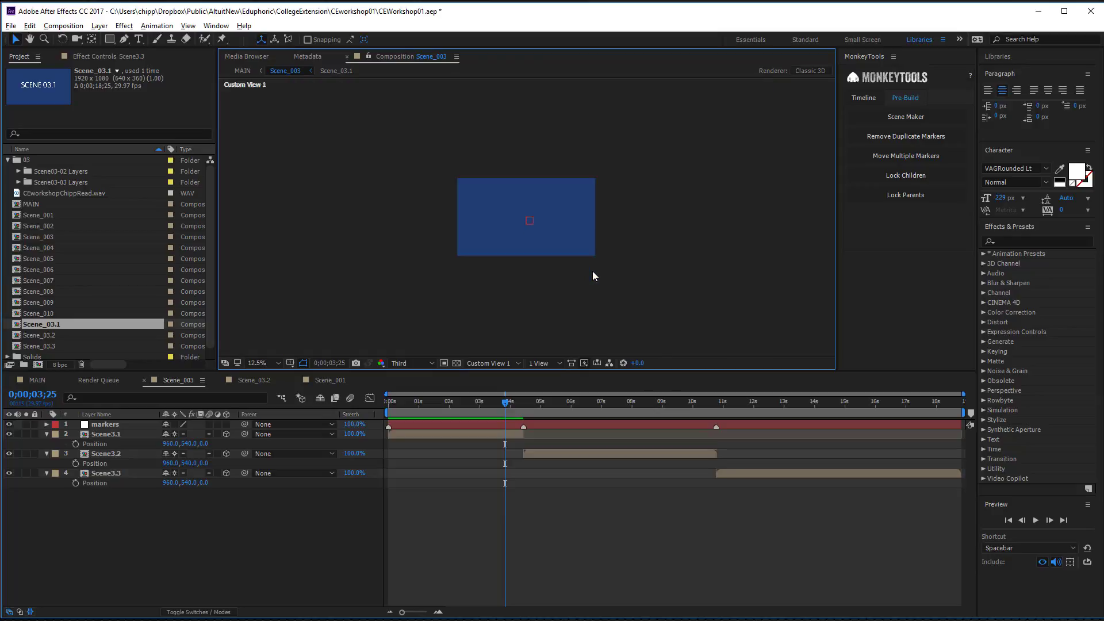
pyautogui.scroll(3, 592, 271)
pyautogui.scroll(-2, 546, 189)
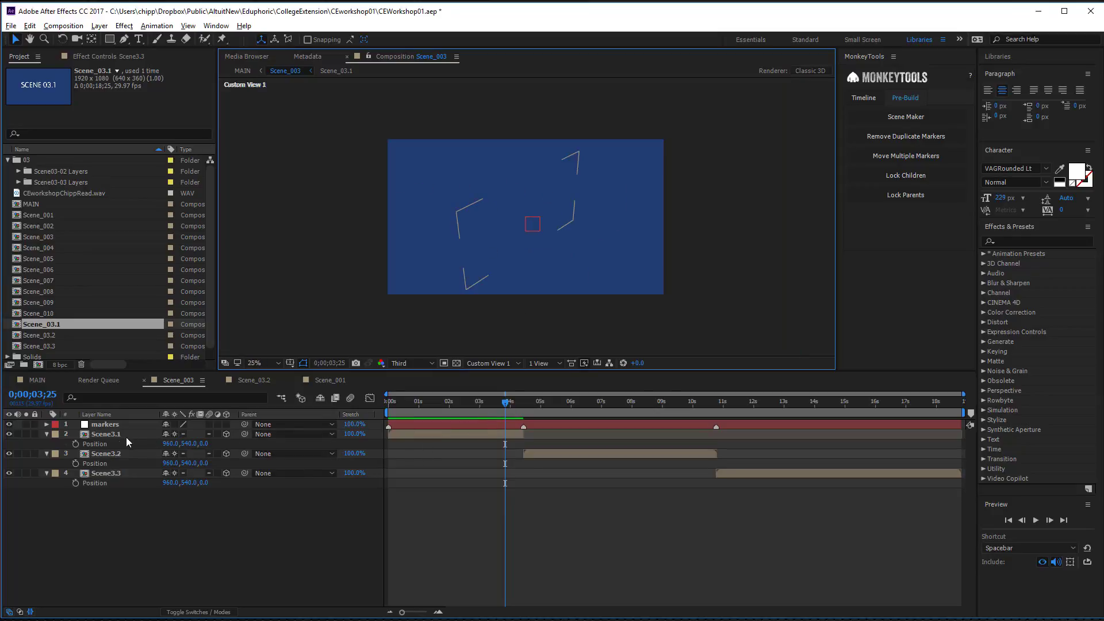
# Step: Spread the scenes in 3D space by moving Scene3.2 to X 3138 and Z 1432, and Scene3.3 to Y 2588
pyautogui.click(106, 435)
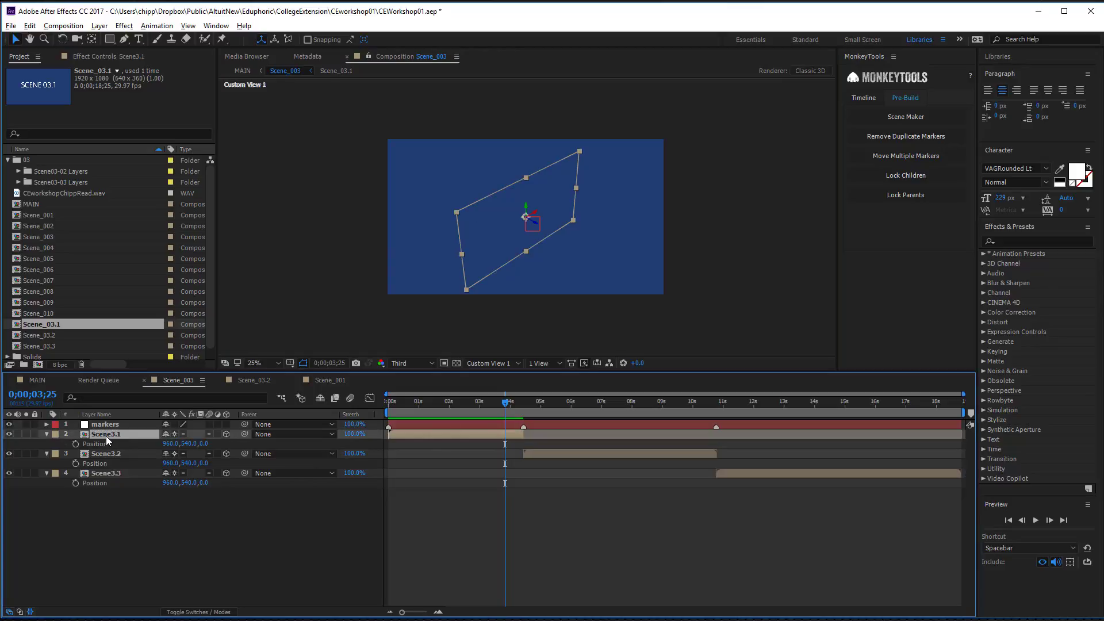
pyautogui.click(111, 455)
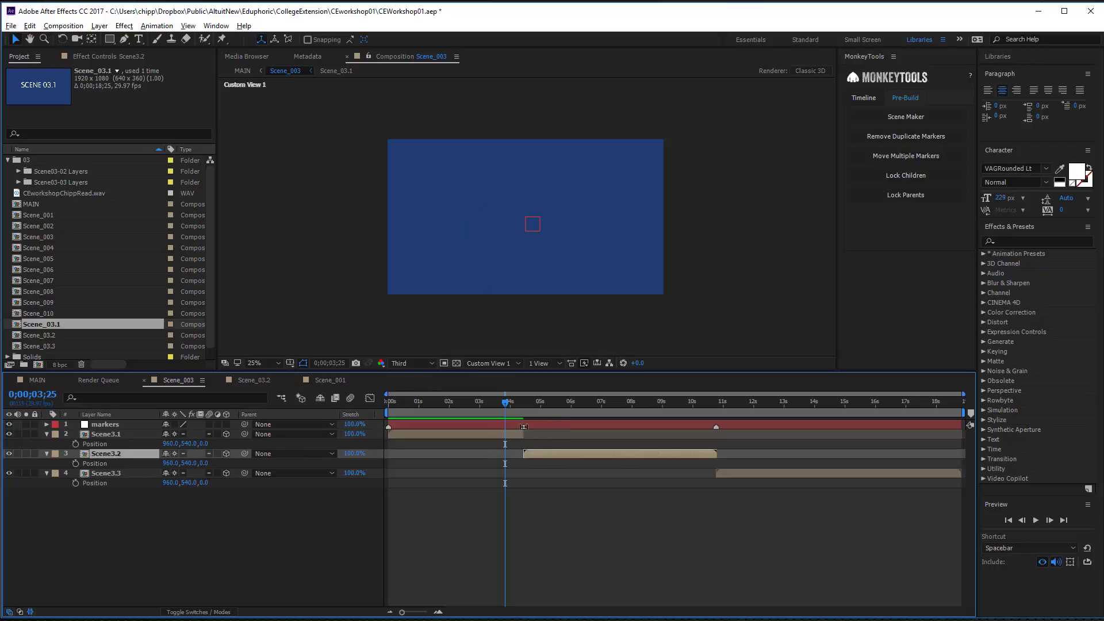
pyautogui.moveTo(506, 401); pyautogui.dragTo(618, 402)
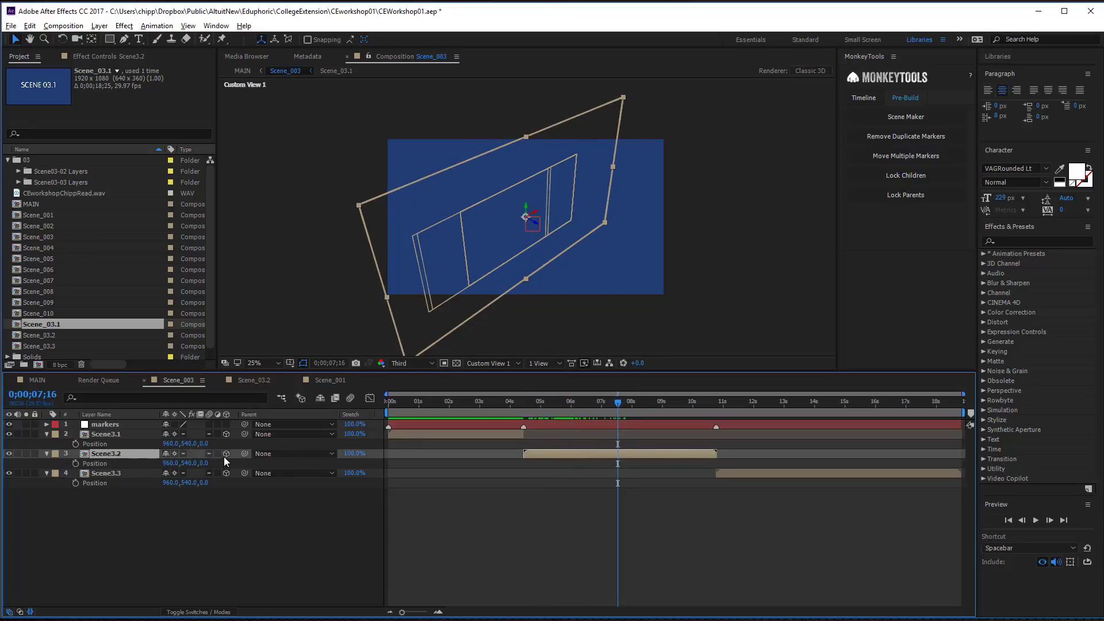
pyautogui.moveTo(618, 404); pyautogui.dragTo(571, 419)
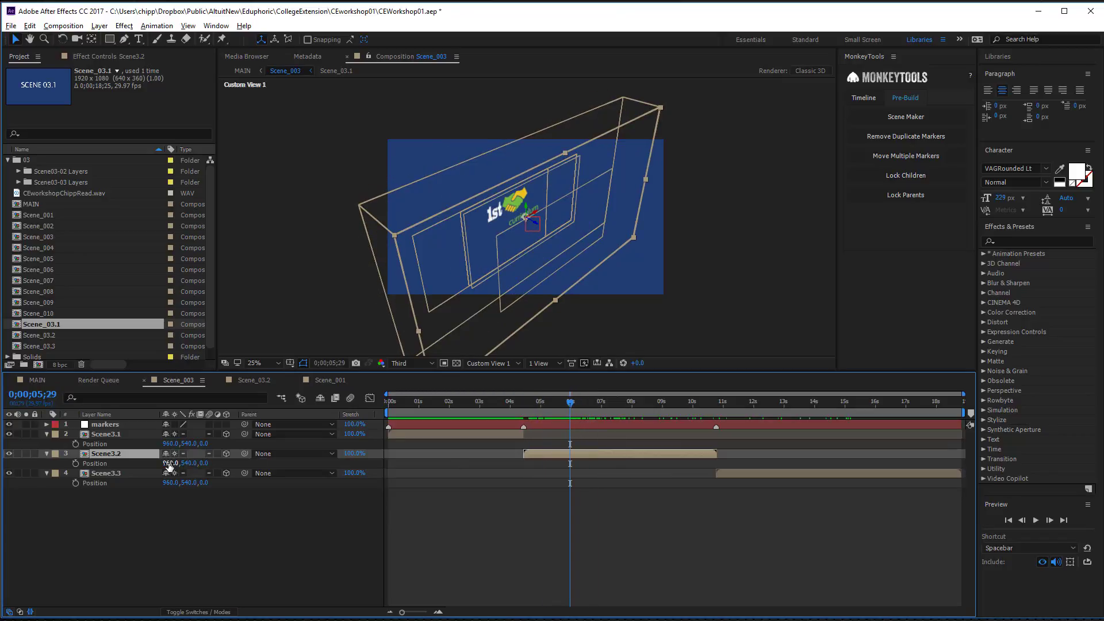
pyautogui.moveTo(170, 465); pyautogui.dragTo(805, 431)
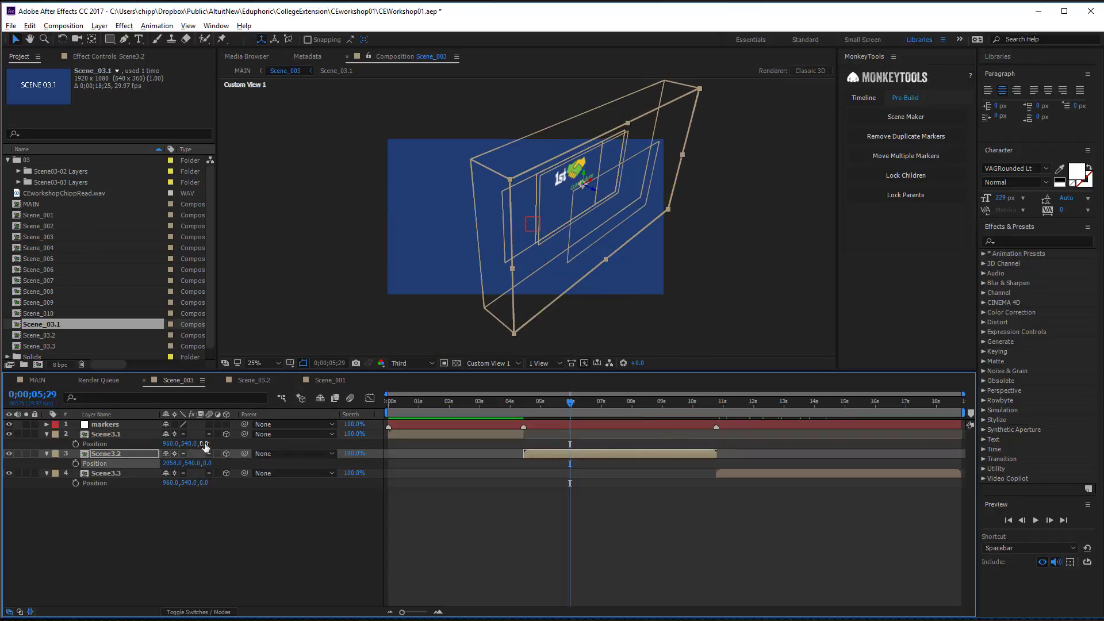
pyautogui.moveTo(204, 465); pyautogui.dragTo(1027, 465)
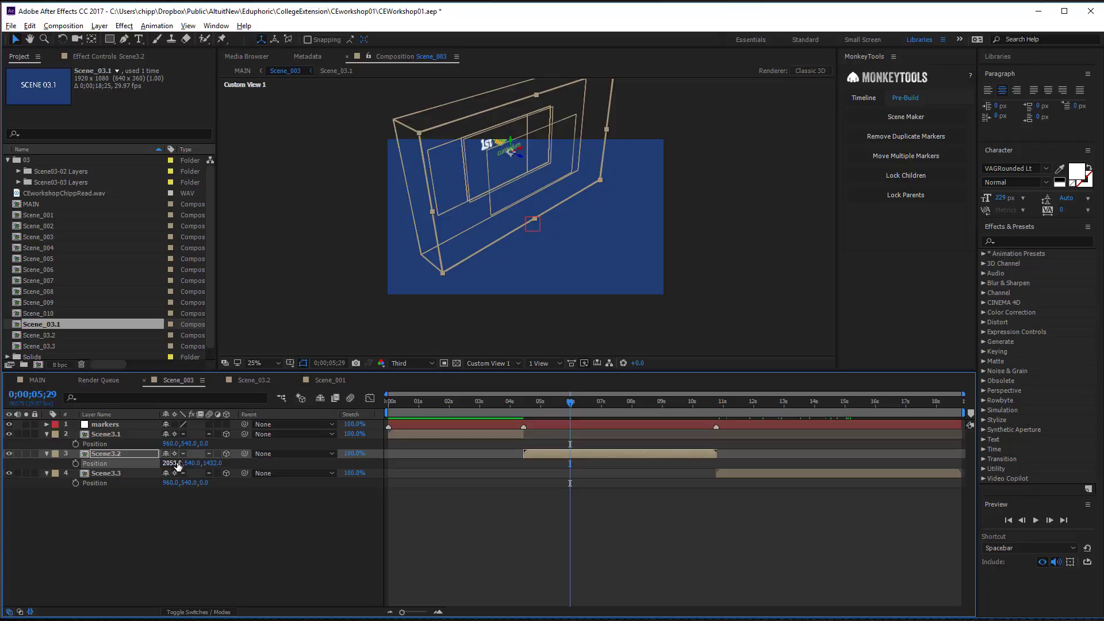
pyautogui.moveTo(169, 467); pyautogui.dragTo(292, 457)
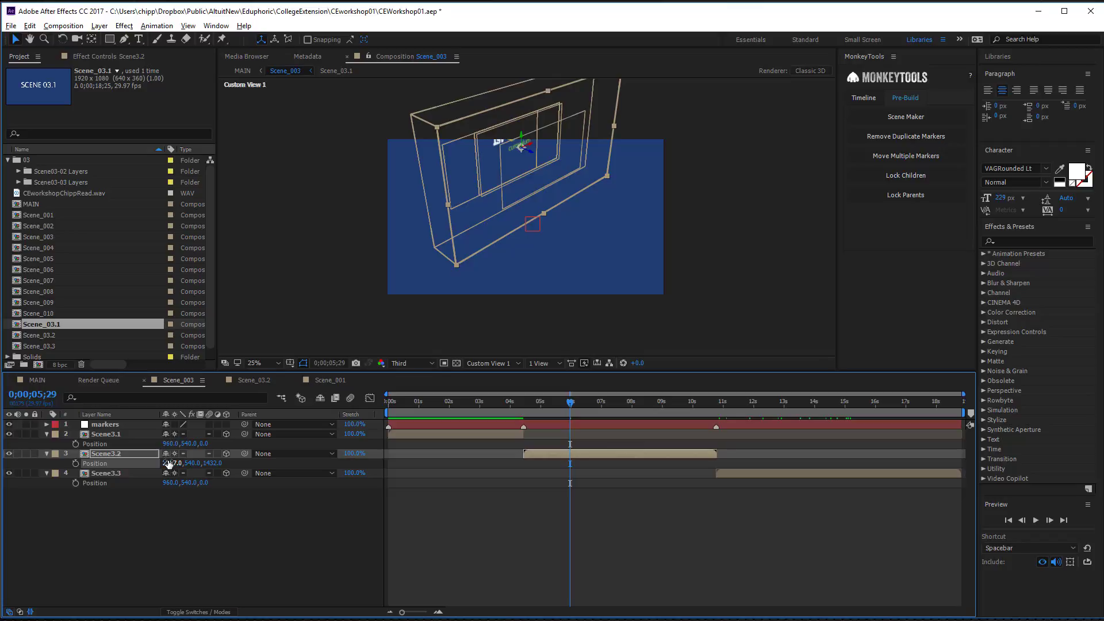
pyautogui.moveTo(171, 463); pyautogui.dragTo(680, 464)
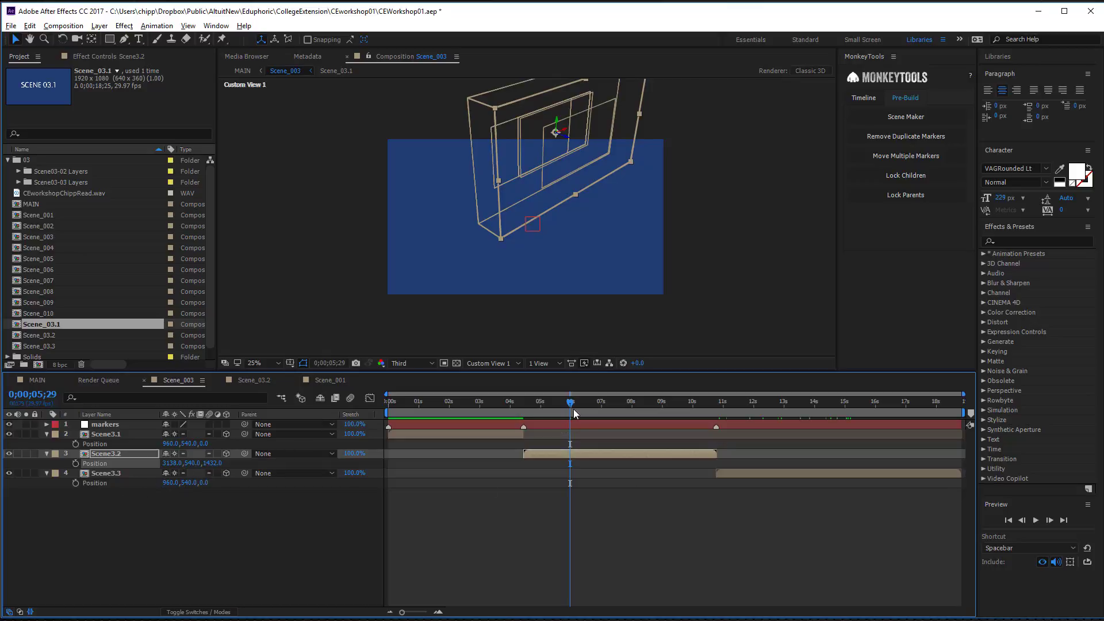
pyautogui.click(777, 403)
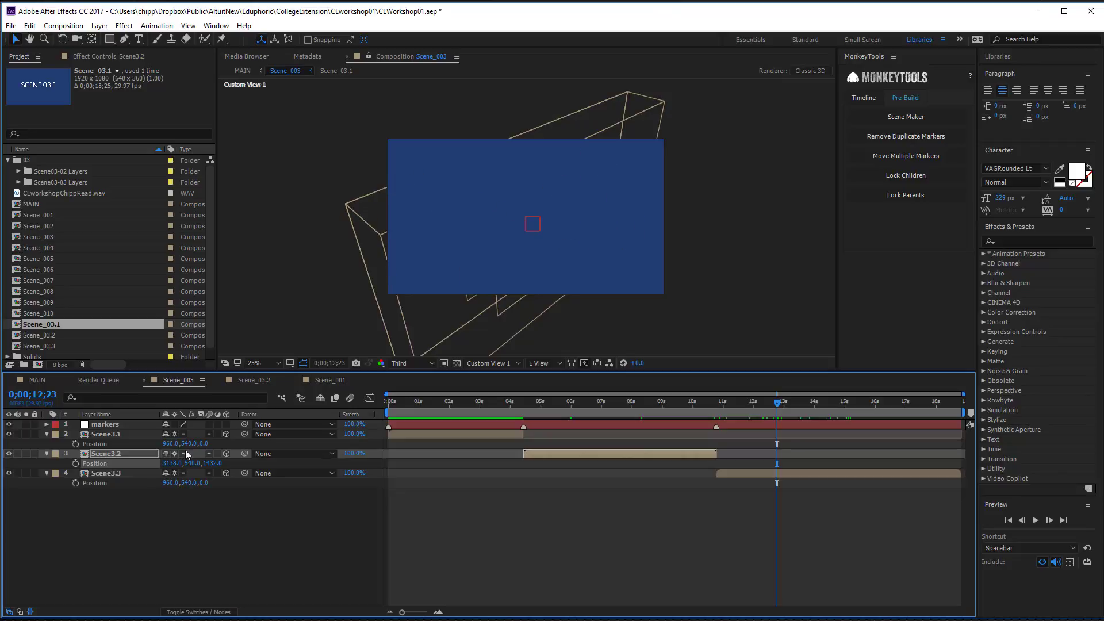
pyautogui.moveTo(187, 483); pyautogui.dragTo(1064, 463)
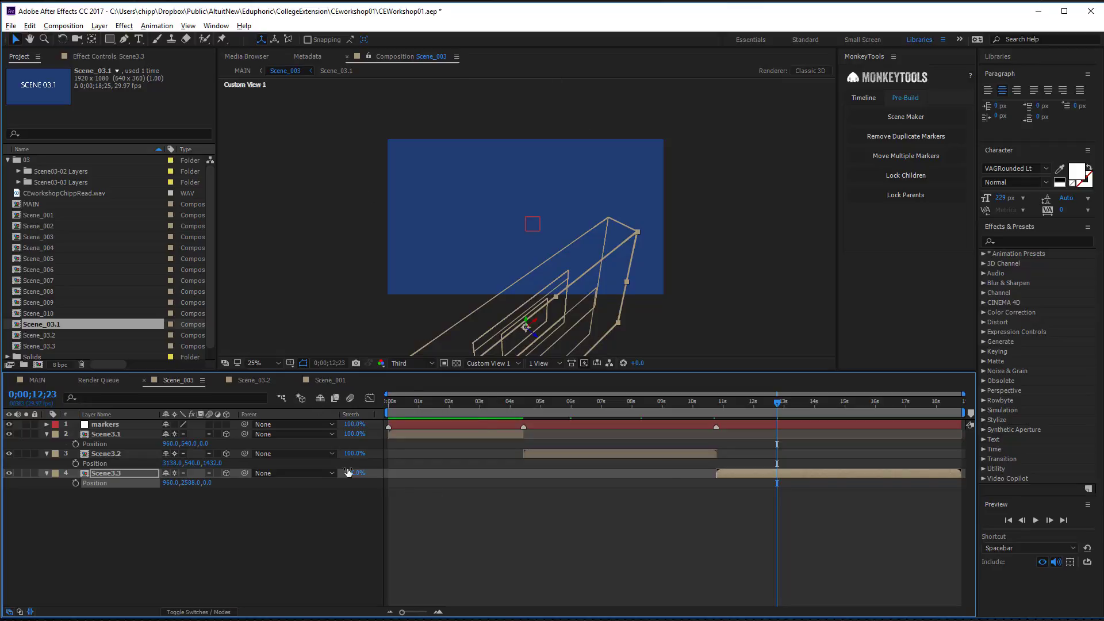
# Step: Go to 0;00;08;25, check the repositioned Scene3.2 layer, and return the composition view to Active Camera
pyautogui.moveTo(776, 403); pyautogui.dragTo(657, 400)
pyautogui.click(450, 437)
pyautogui.click(557, 457)
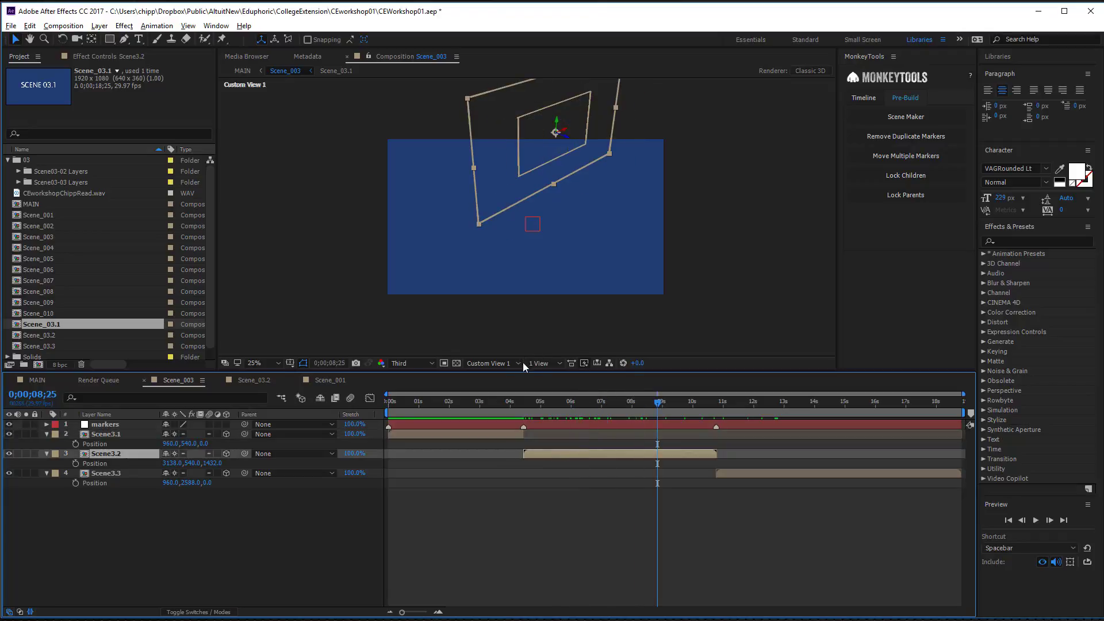
pyautogui.click(499, 364)
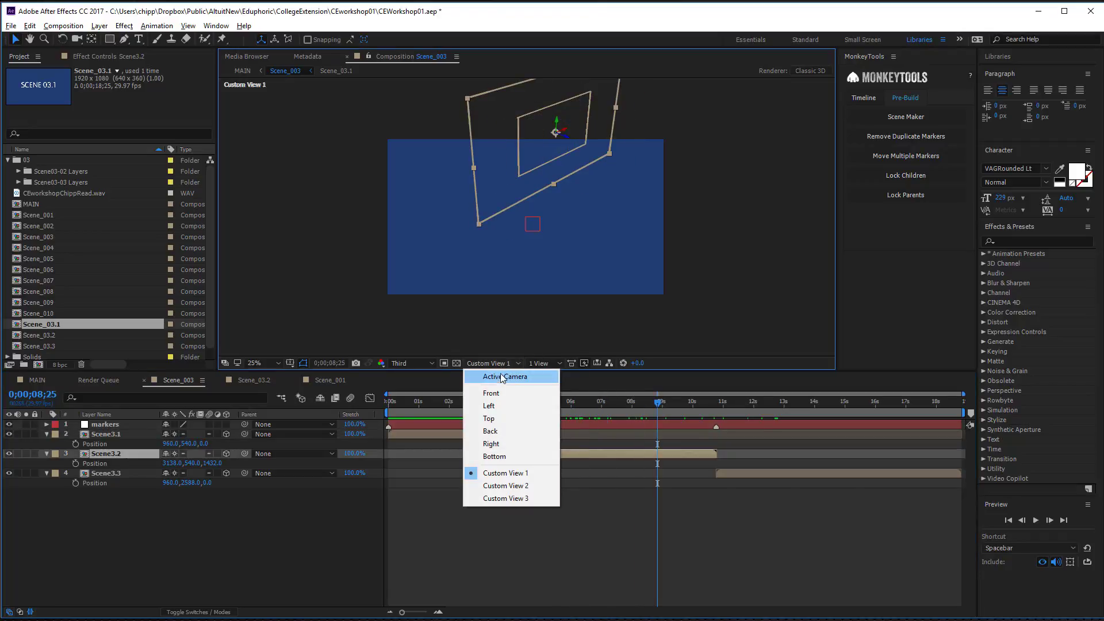
pyautogui.click(501, 375)
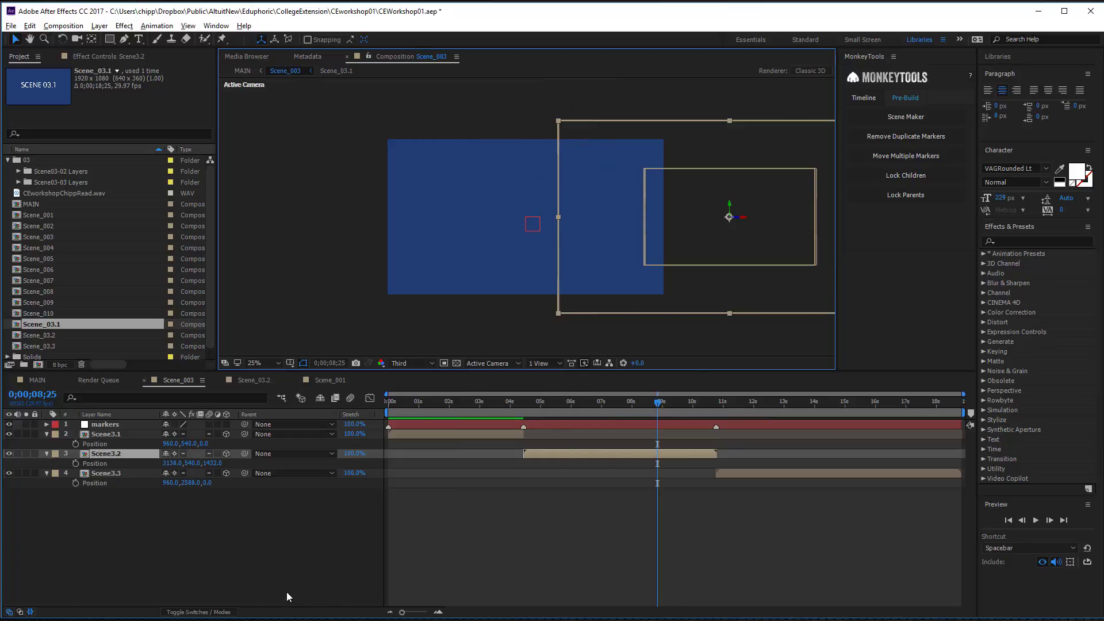
# Step: Generate a MonkeyCamPro camera move with the markers layer as Marker Sync guide and preview it in Scene_003
pyautogui.click(480, 425)
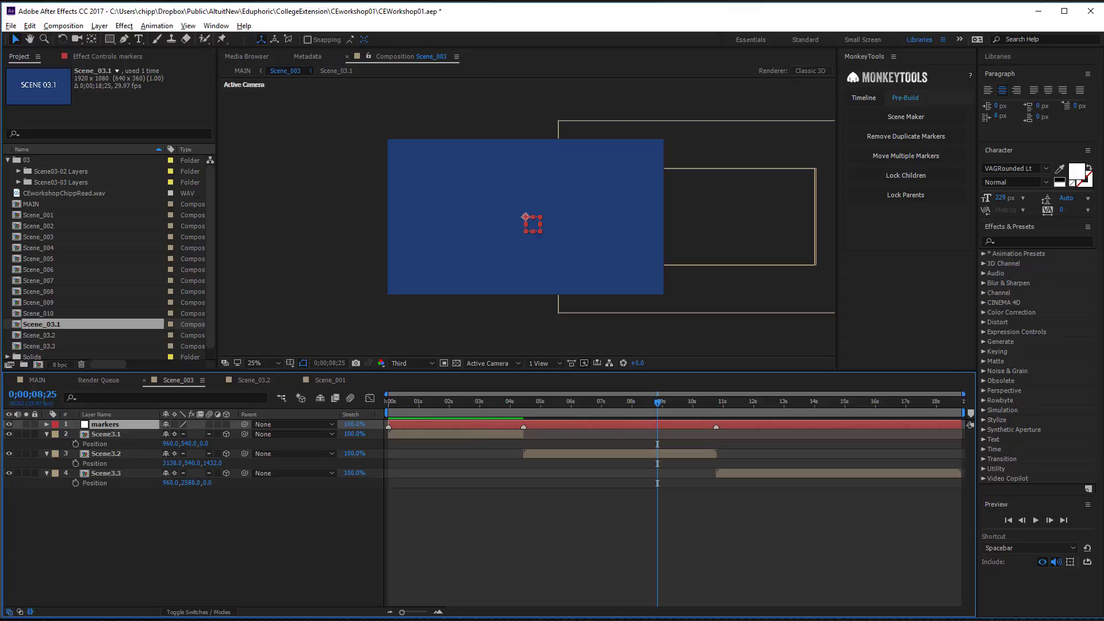
pyautogui.moveTo(1093, 52); pyautogui.dragTo(852, 32)
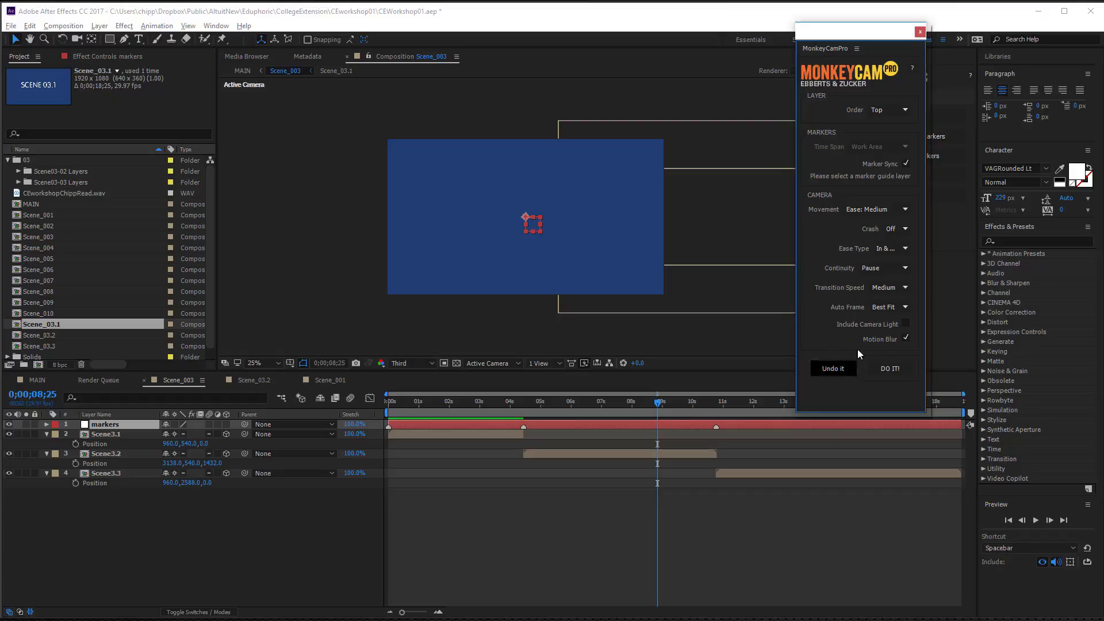
pyautogui.click(889, 371)
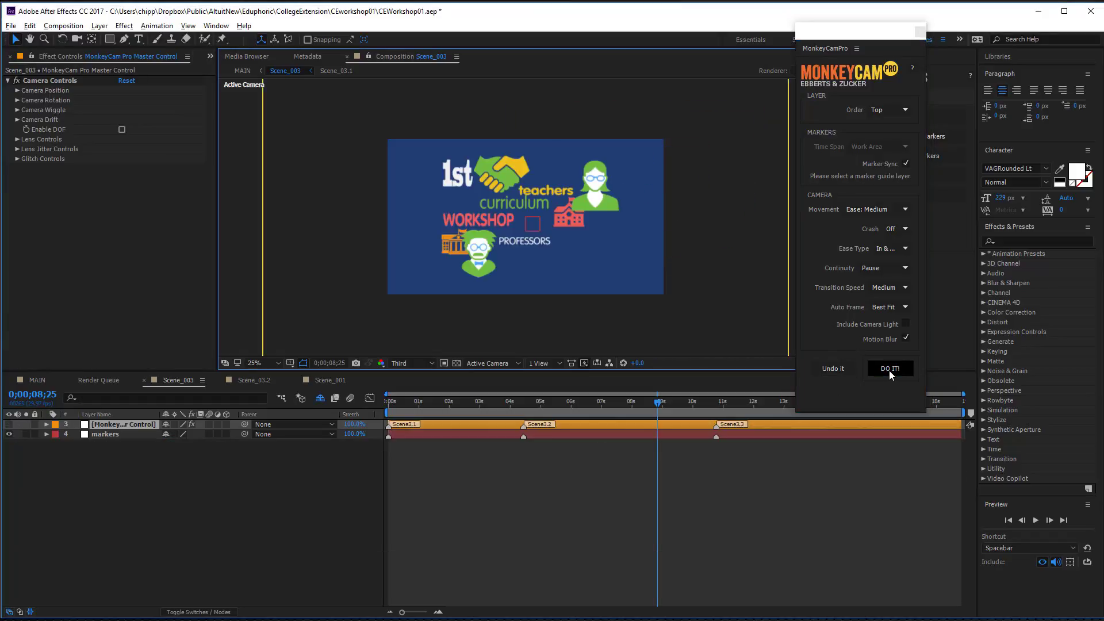
pyautogui.moveTo(853, 35); pyautogui.dragTo(1103, 36)
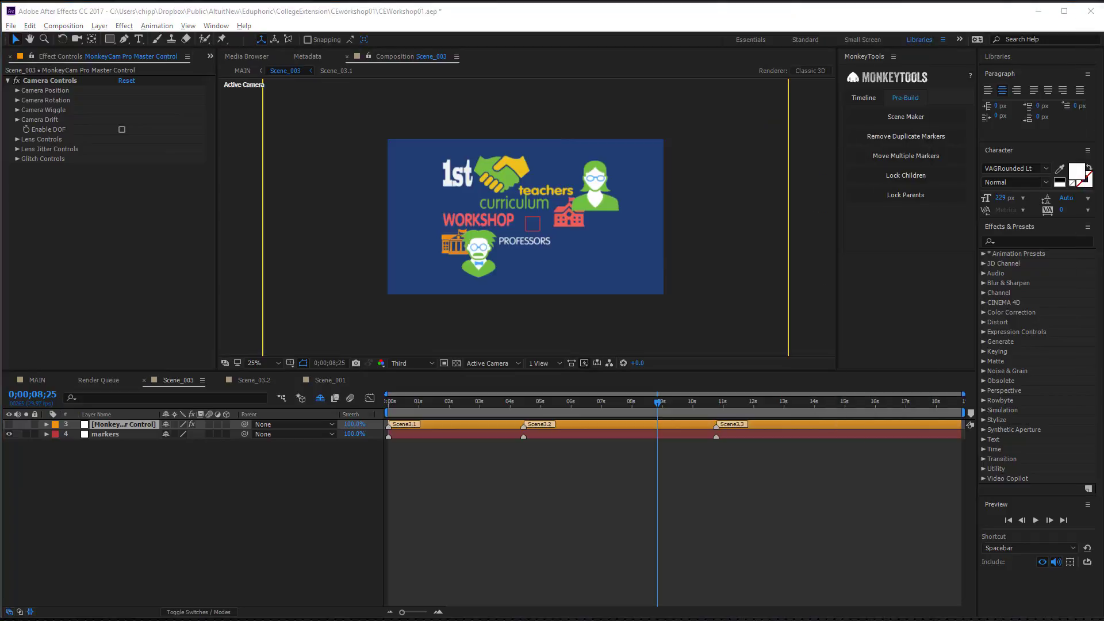
pyautogui.press('space')
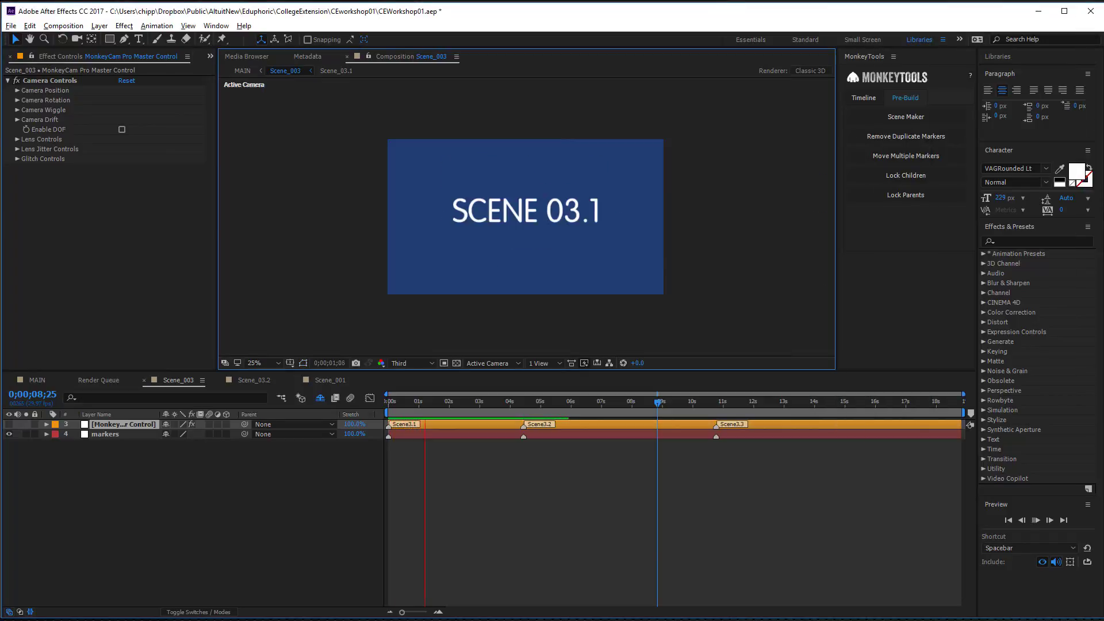
pyautogui.press('space')
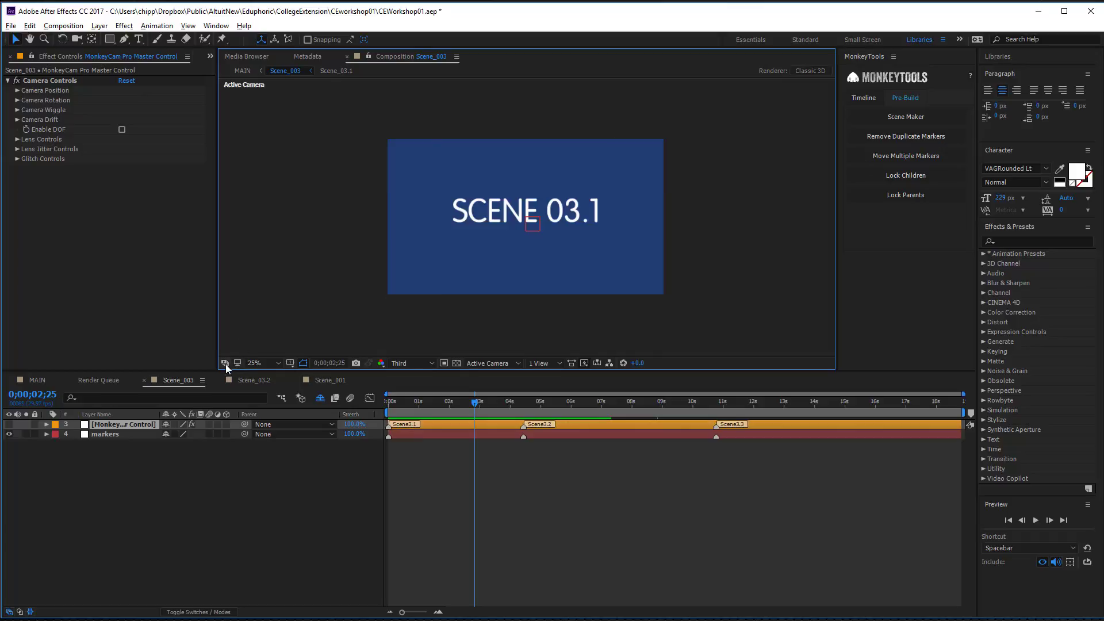
# Step: Undo the MonkeyCamPro camera rig without saving its Master Control layer
pyautogui.scroll(-2, 524, 256)
pyautogui.scroll(5, 524, 257)
pyautogui.scroll(-3, 525, 255)
pyautogui.scroll(1, 526, 259)
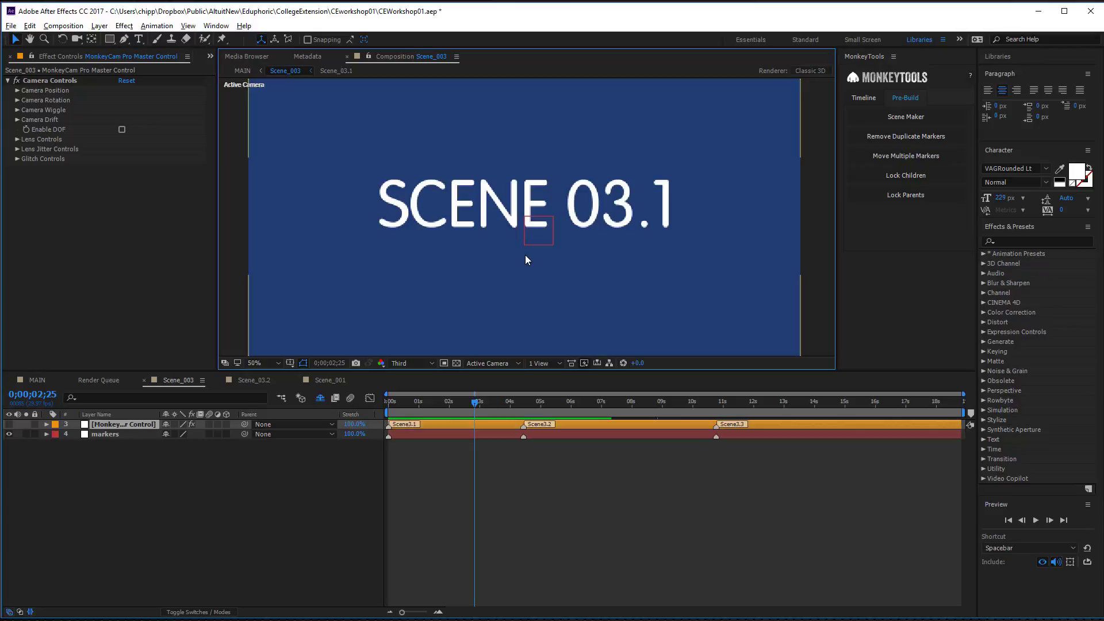
pyautogui.moveTo(1103, 38); pyautogui.dragTo(927, 51)
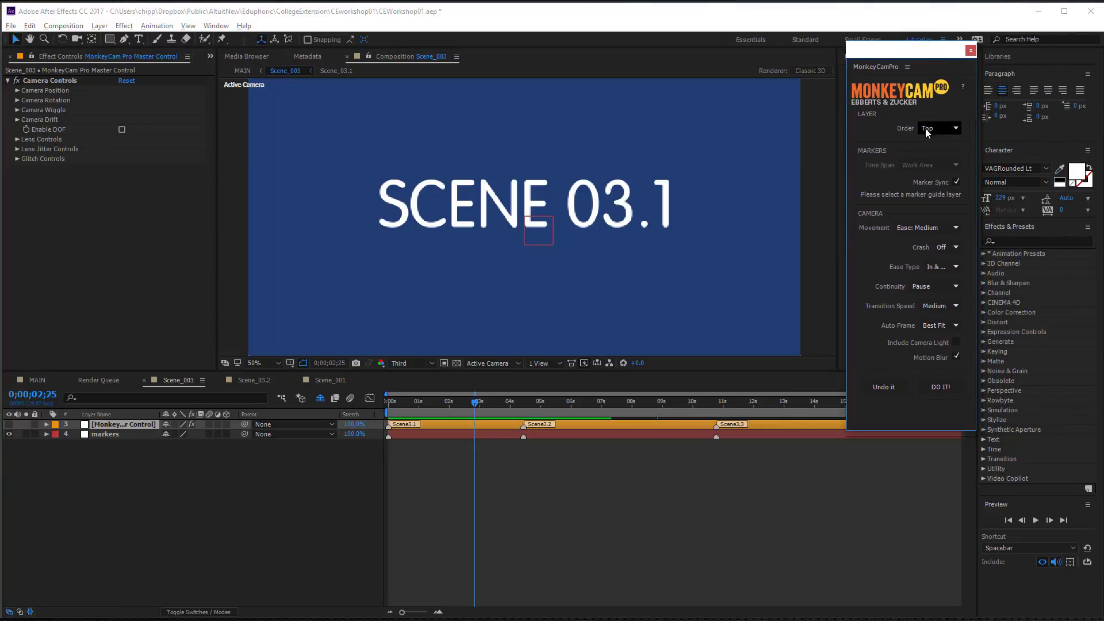
pyautogui.click(888, 387)
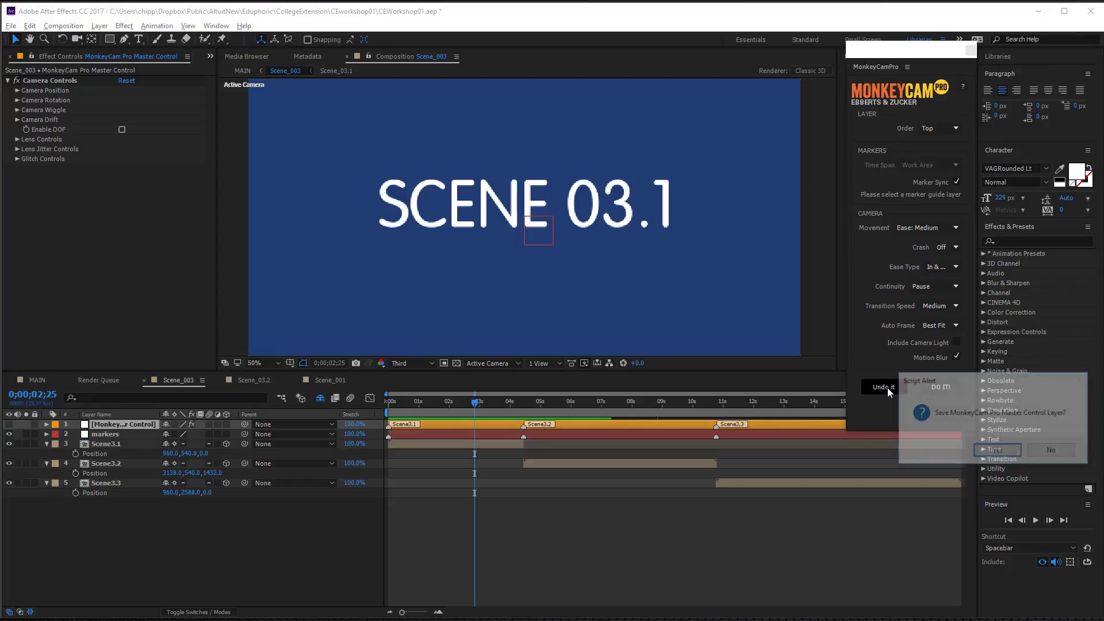
pyautogui.click(1053, 452)
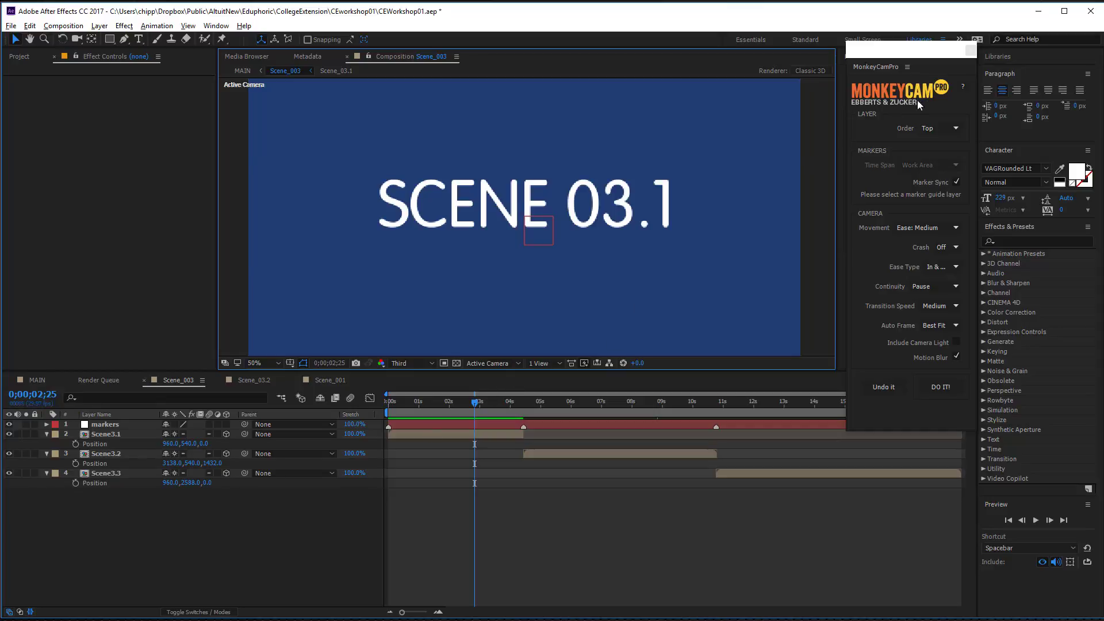
# Step: Generate the MonkeyCamPro camera rig again from the selected markers layer and preview the full Scene_003 animation
pyautogui.click(940, 388)
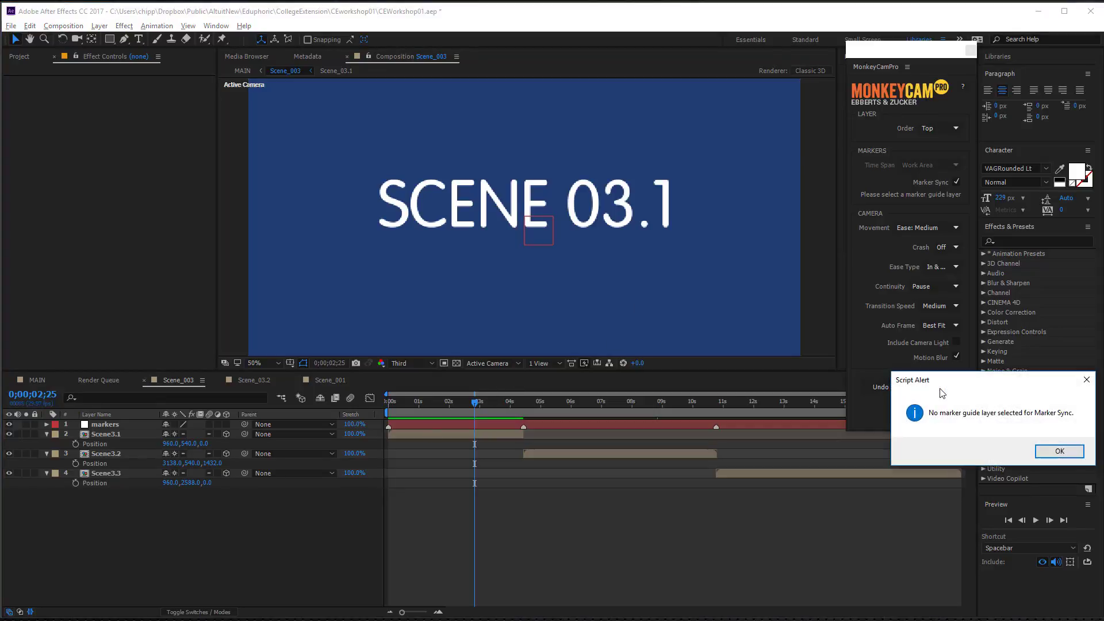
pyautogui.click(1041, 448)
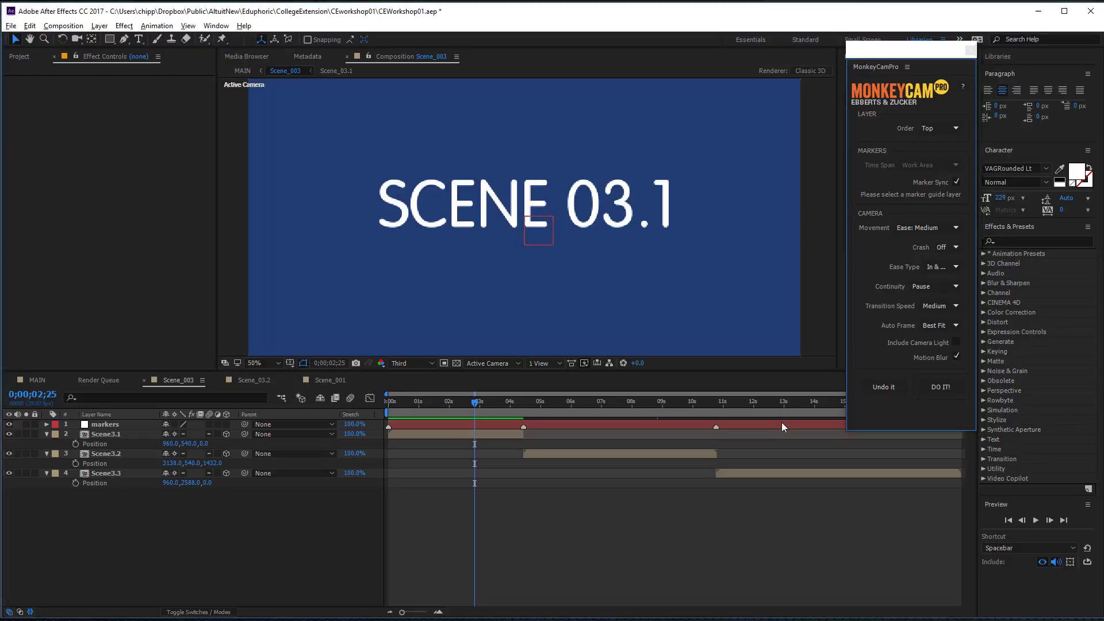
pyautogui.click(782, 424)
pyautogui.click(939, 388)
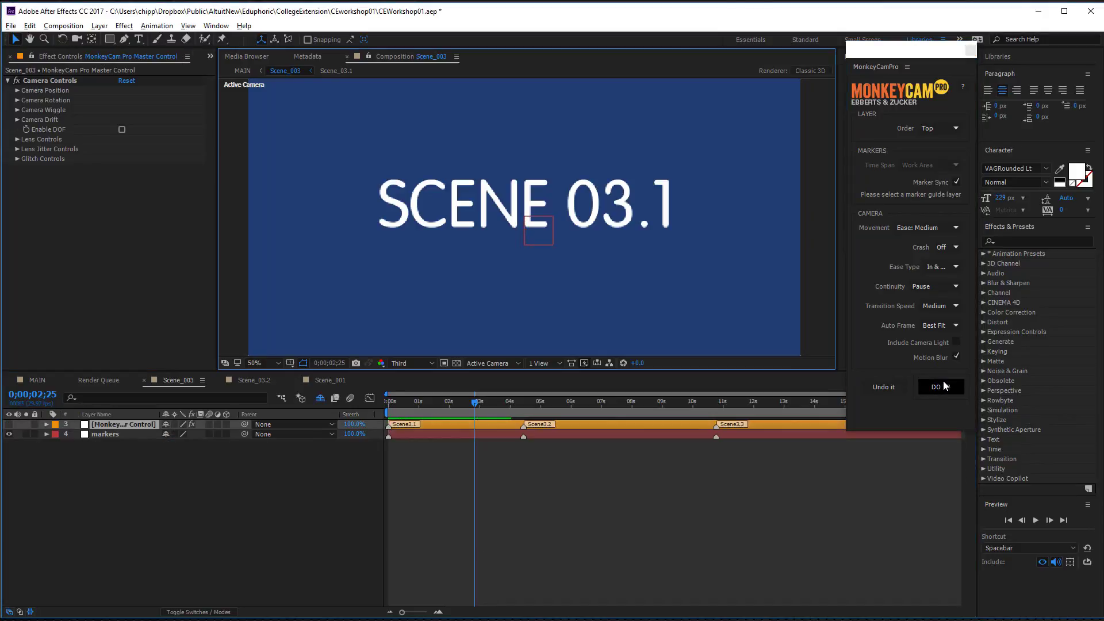
pyautogui.moveTo(932, 50); pyautogui.dragTo(955, 43)
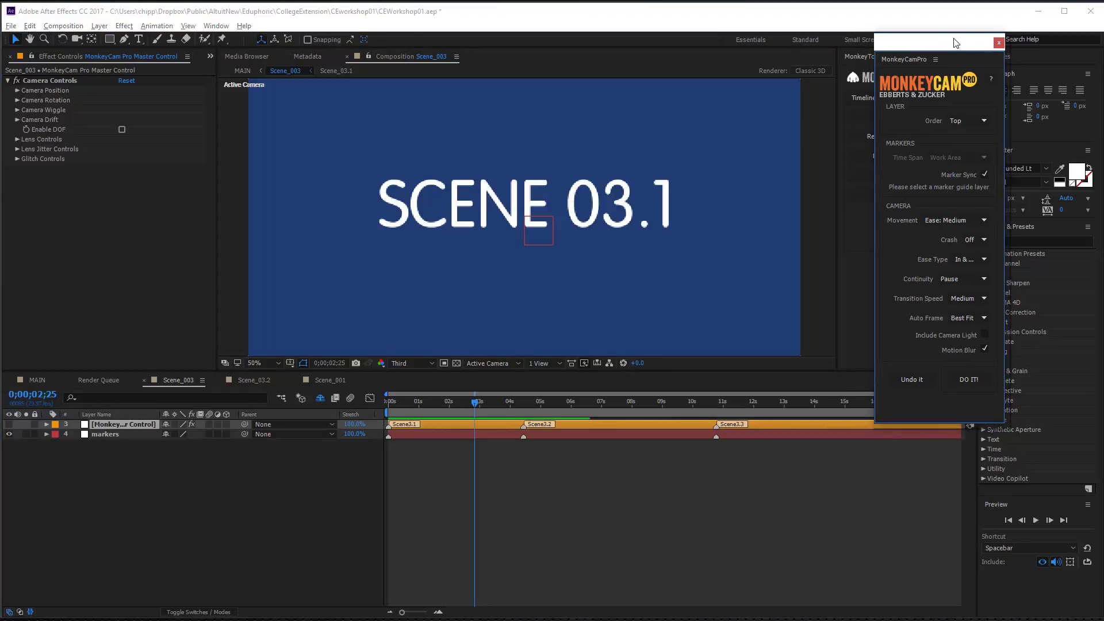
pyautogui.press('space')
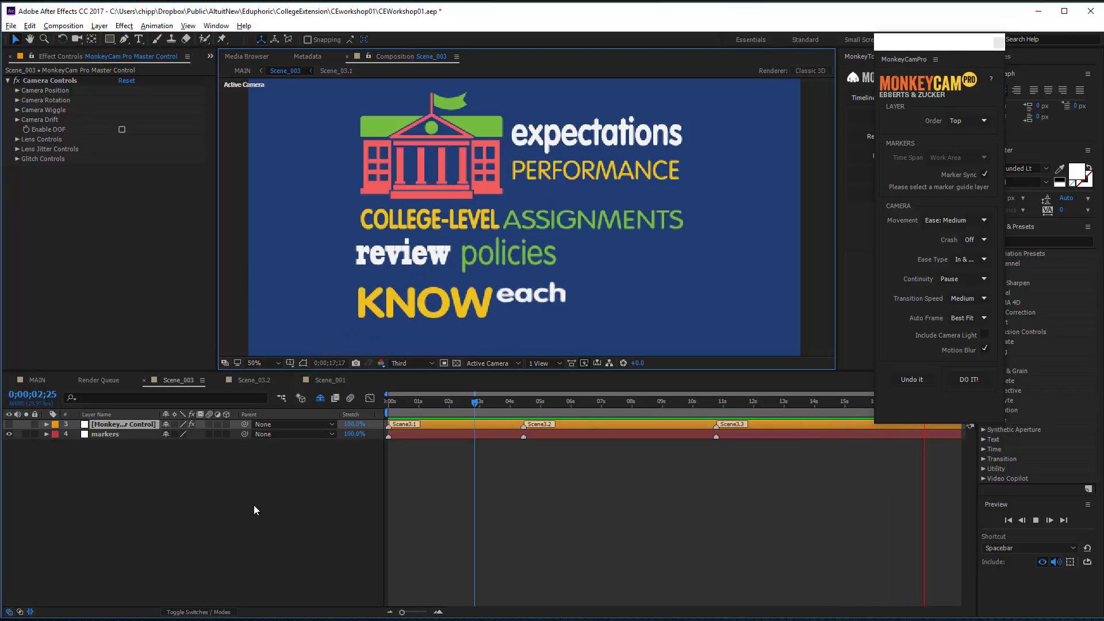
pyautogui.press('space')
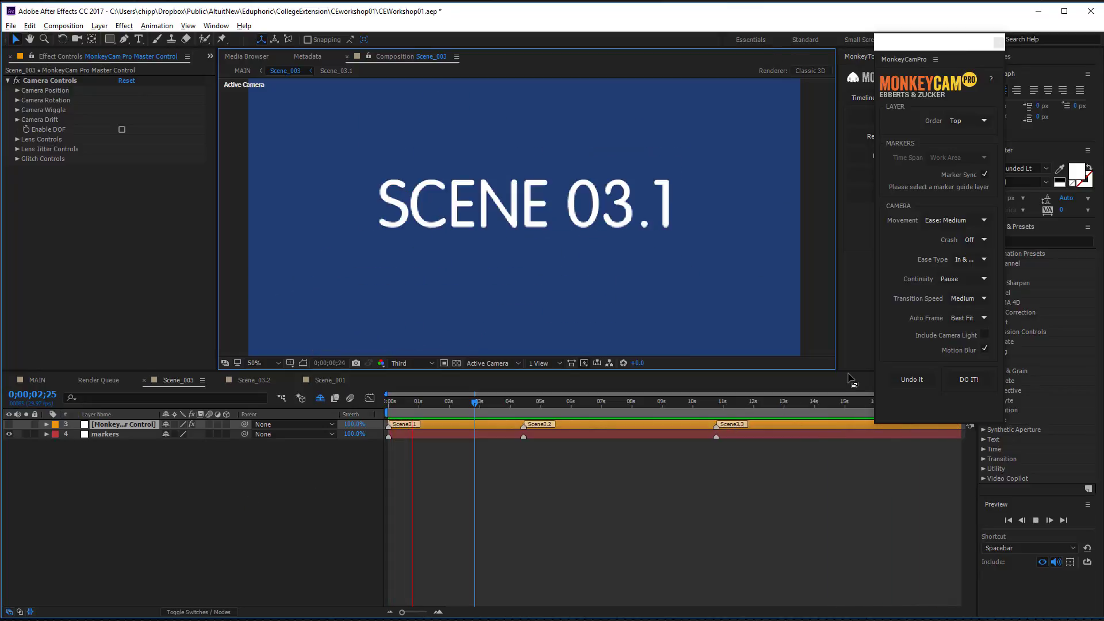
# Step: Enable depth of field on the MonkeyCam Pro Master Control and preview the camera move
pyautogui.click(17, 139)
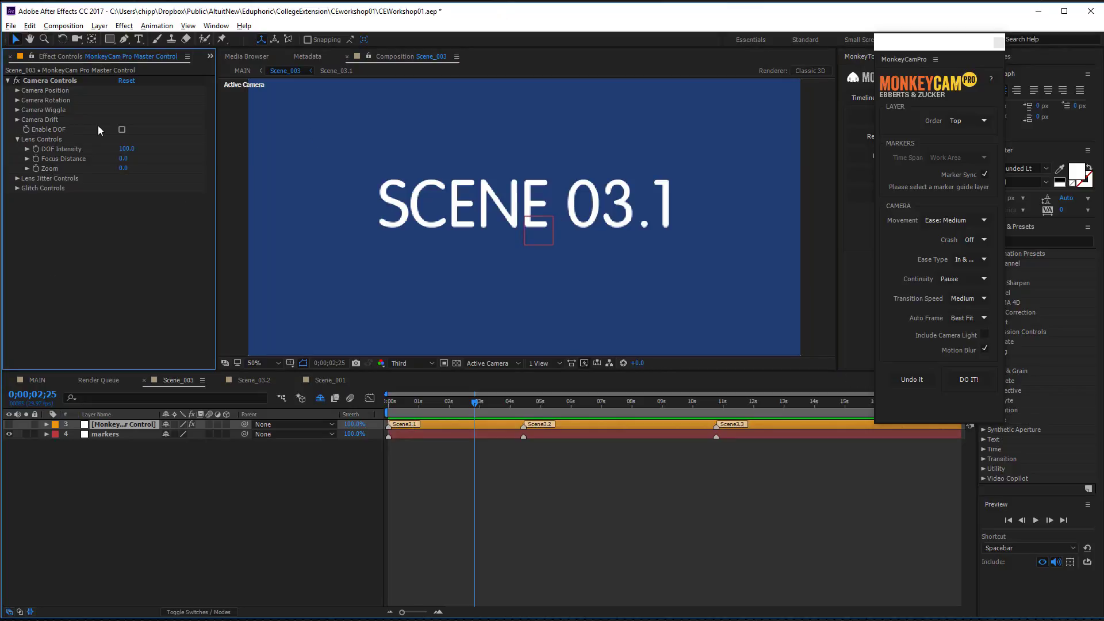
pyautogui.click(122, 130)
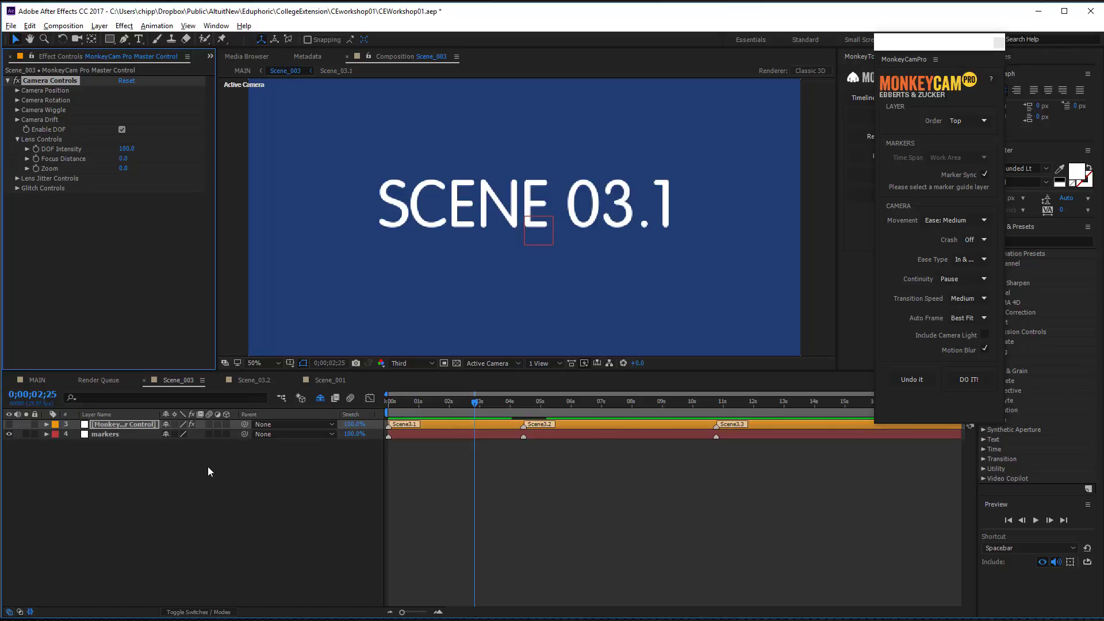
pyautogui.press('space')
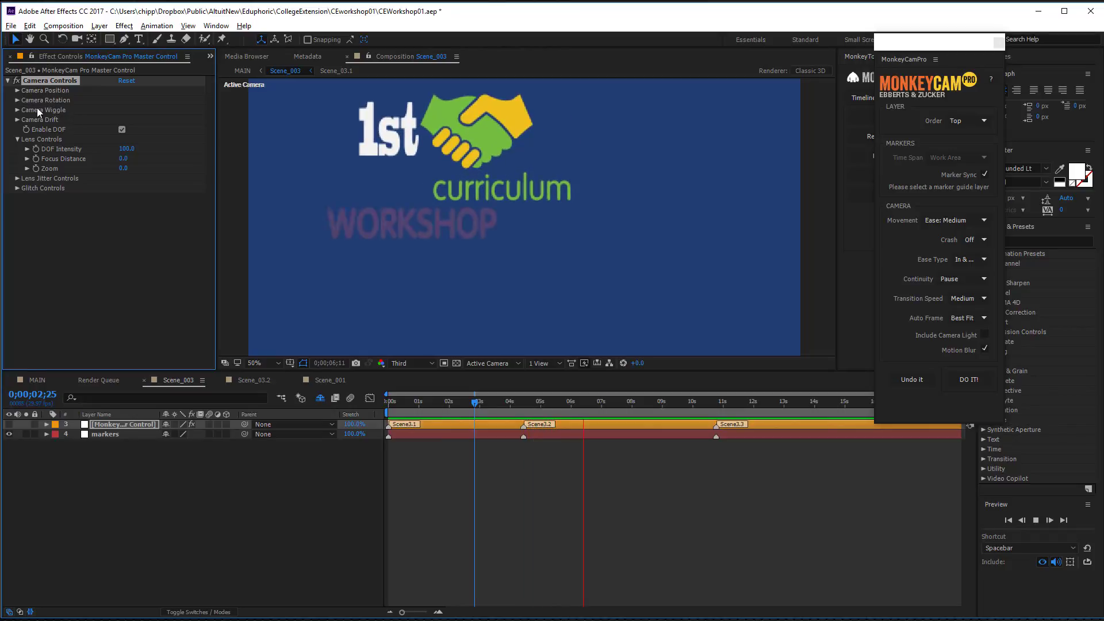
pyautogui.press('space')
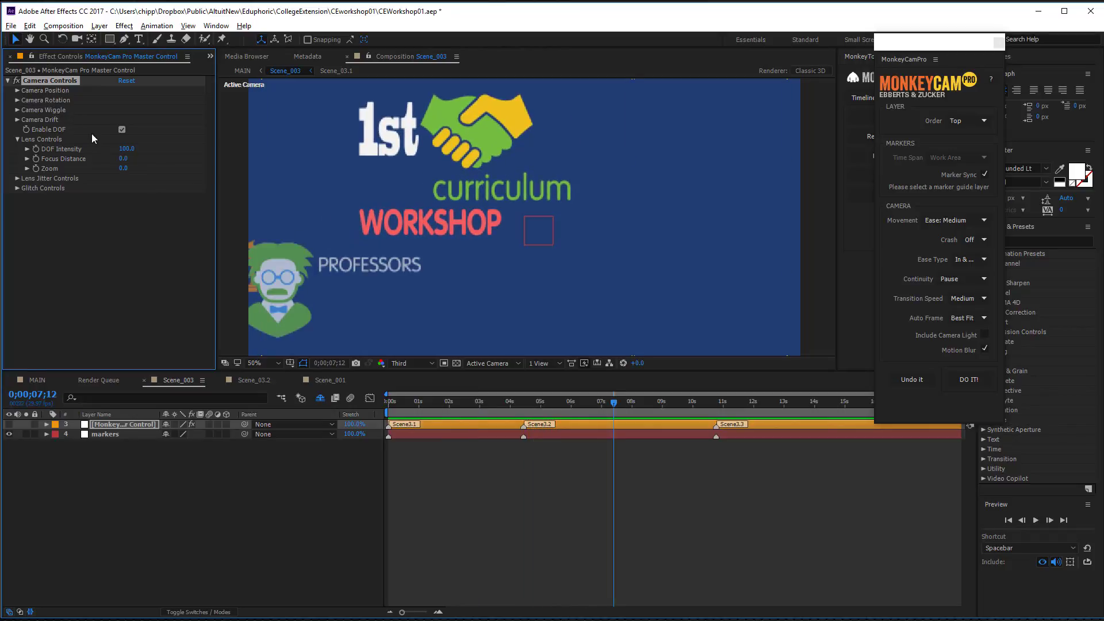
# Step: Set the master control's camera rotation to 28° in X and 32° in Y, and preview the tilted scenes
pyautogui.click(16, 101)
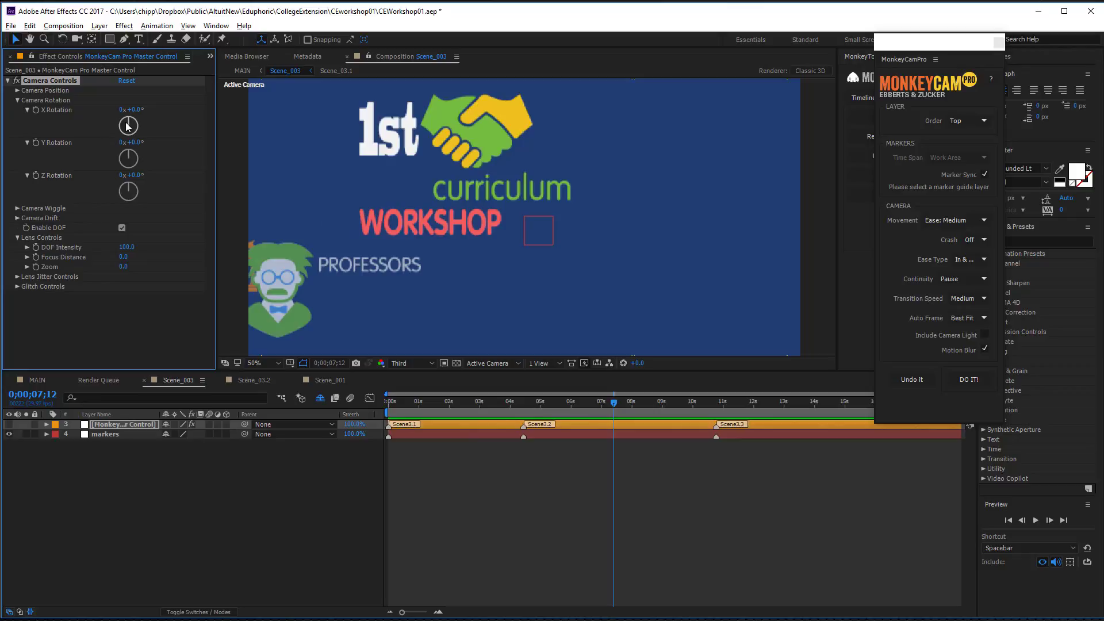
pyautogui.moveTo(129, 122); pyautogui.dragTo(133, 159)
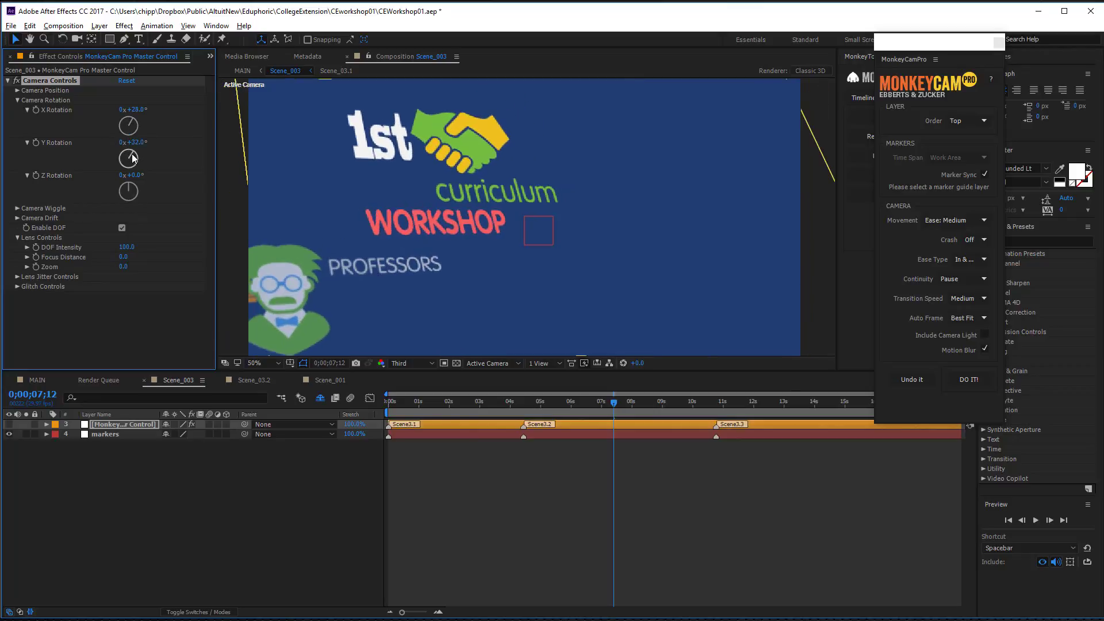
pyautogui.press('space')
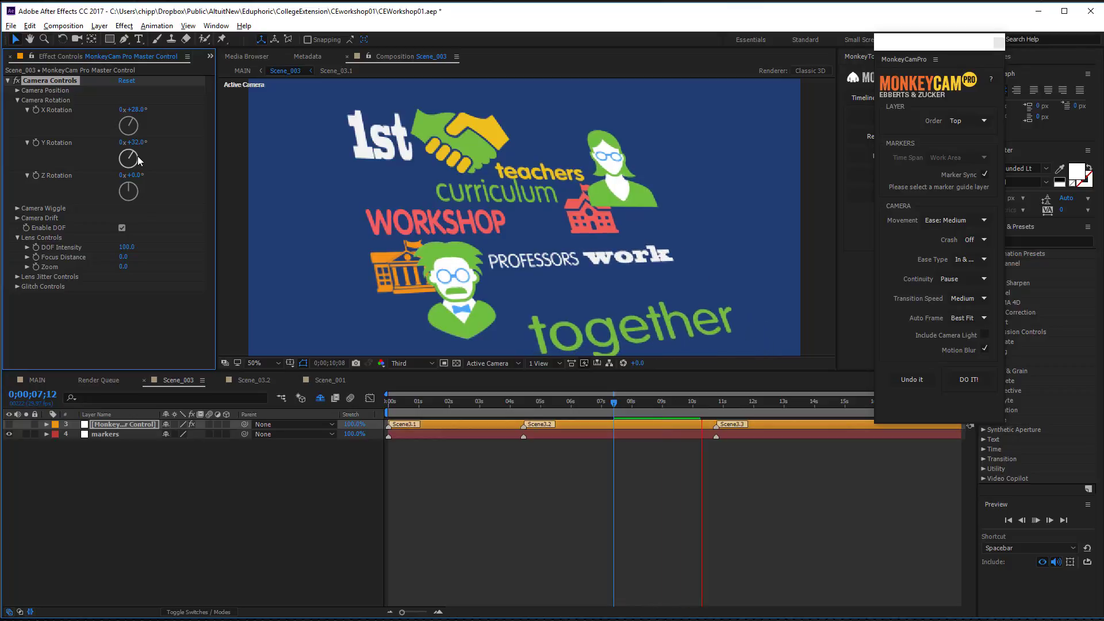
# Step: Try a DOF Intensity of 200 during the preview, then return it to 100
pyautogui.click(27, 246)
pyautogui.moveTo(118, 264); pyautogui.dragTo(194, 264)
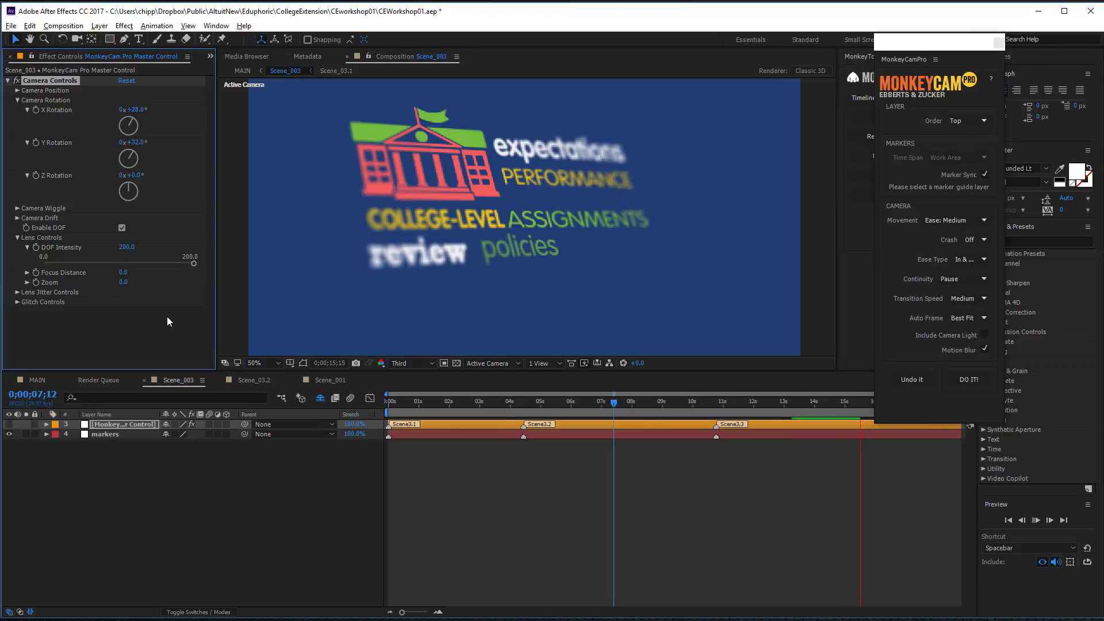
pyautogui.moveTo(193, 264); pyautogui.dragTo(189, 264)
pyautogui.moveTo(121, 271); pyautogui.dragTo(119, 270)
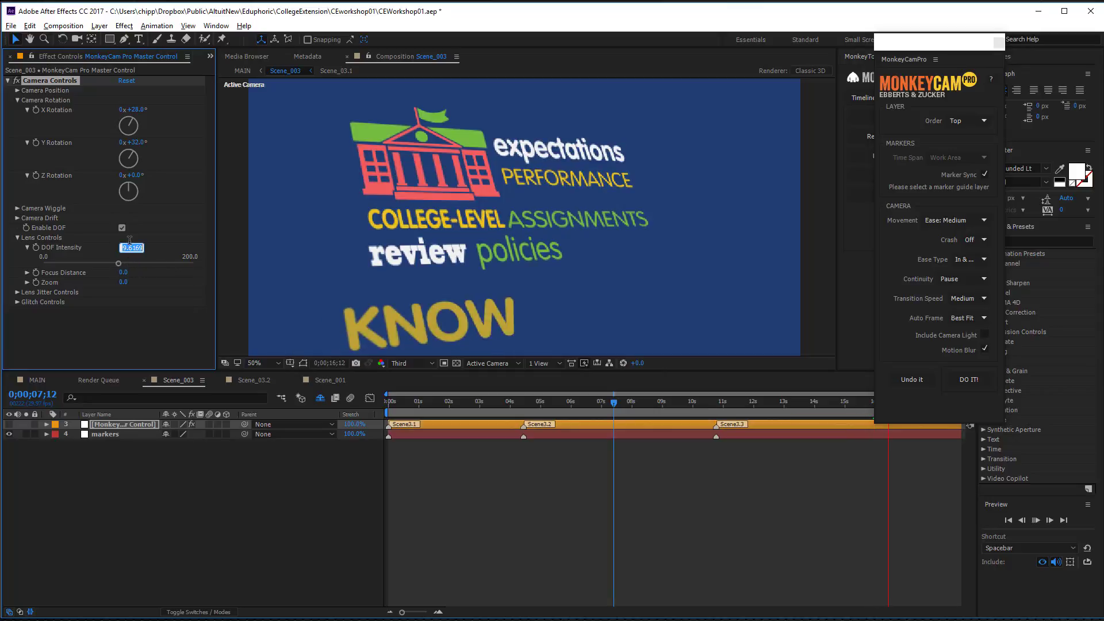
pyautogui.click(126, 247)
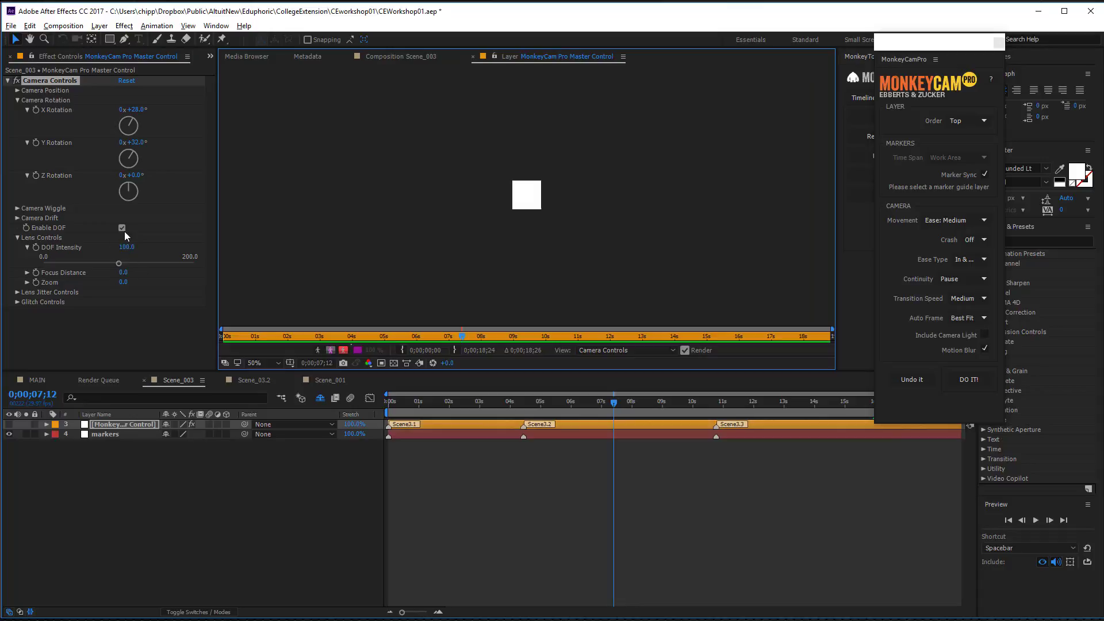
# Step: Turn off depth of field, set the camera's X and Y Rotation to 0°, and preview Scene_003
pyautogui.click(123, 228)
pyautogui.click(136, 110)
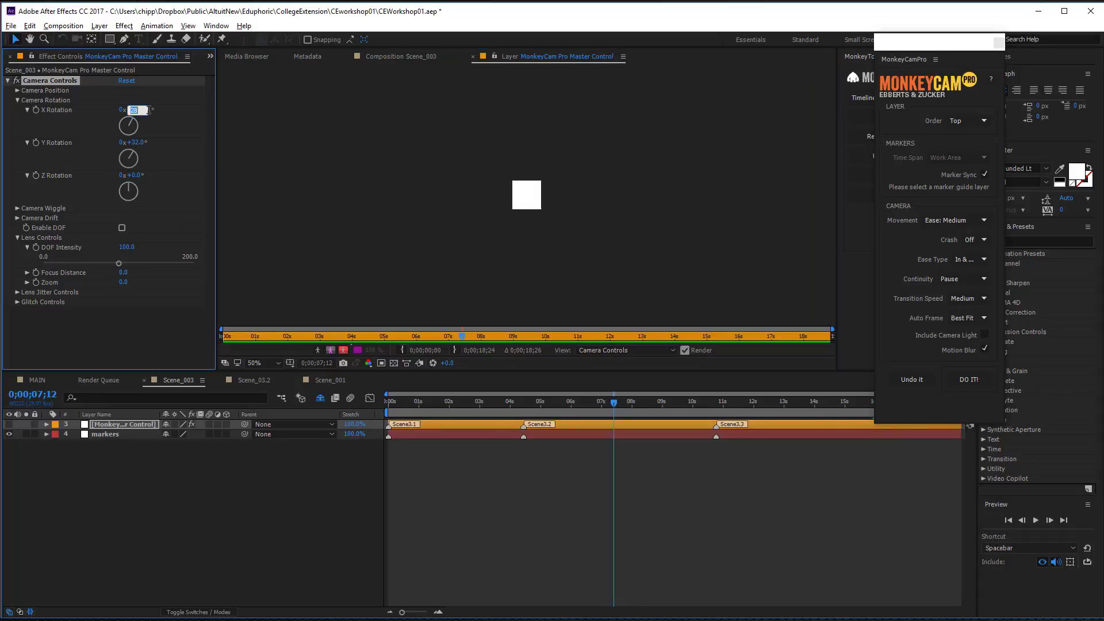
pyautogui.write('0')
pyautogui.press('Return')
pyautogui.click(134, 143)
pyautogui.write('0')
pyautogui.press('Return')
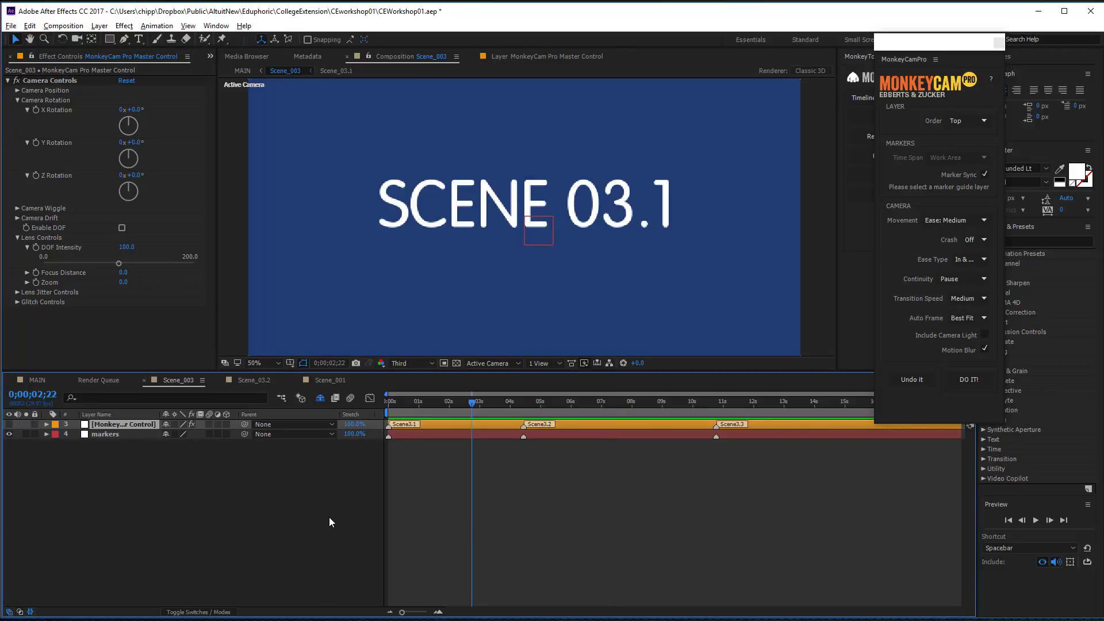
pyautogui.press('space')
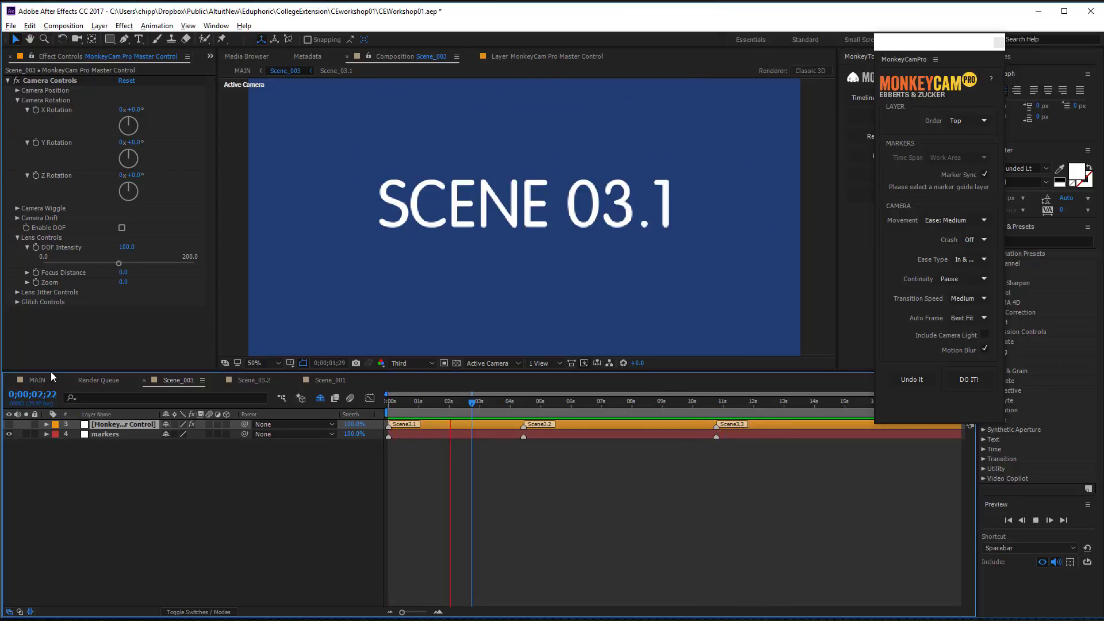
pyautogui.press('space')
# Step: Add the project's WAV audio file to the MAIN composition as its bottom layer
pyautogui.click(37, 381)
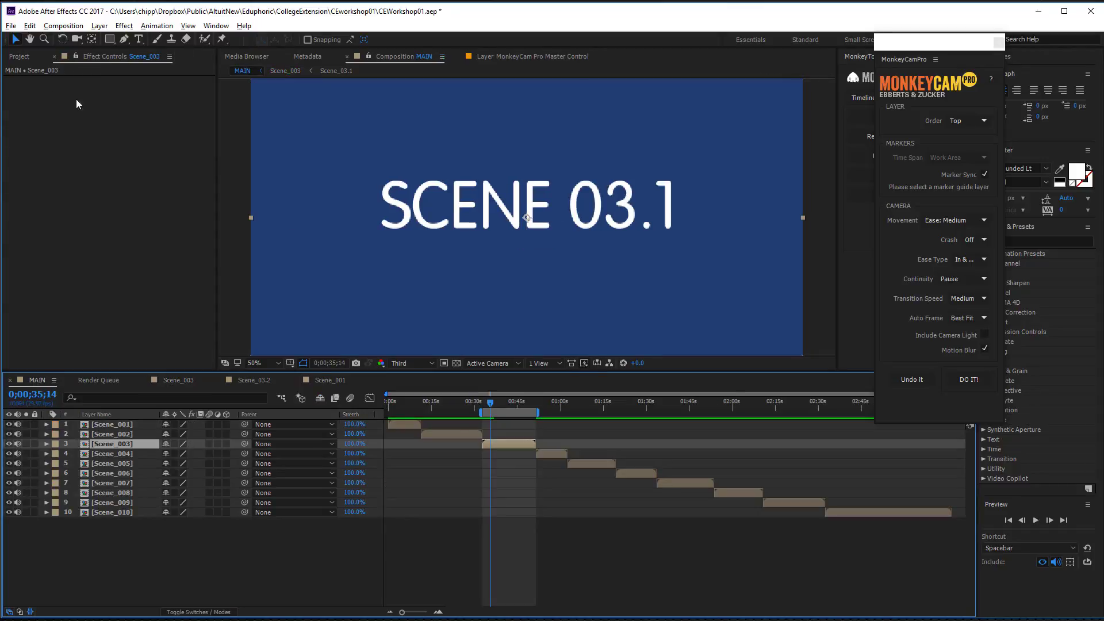
pyautogui.click(17, 58)
pyautogui.scroll(-1, 82, 311)
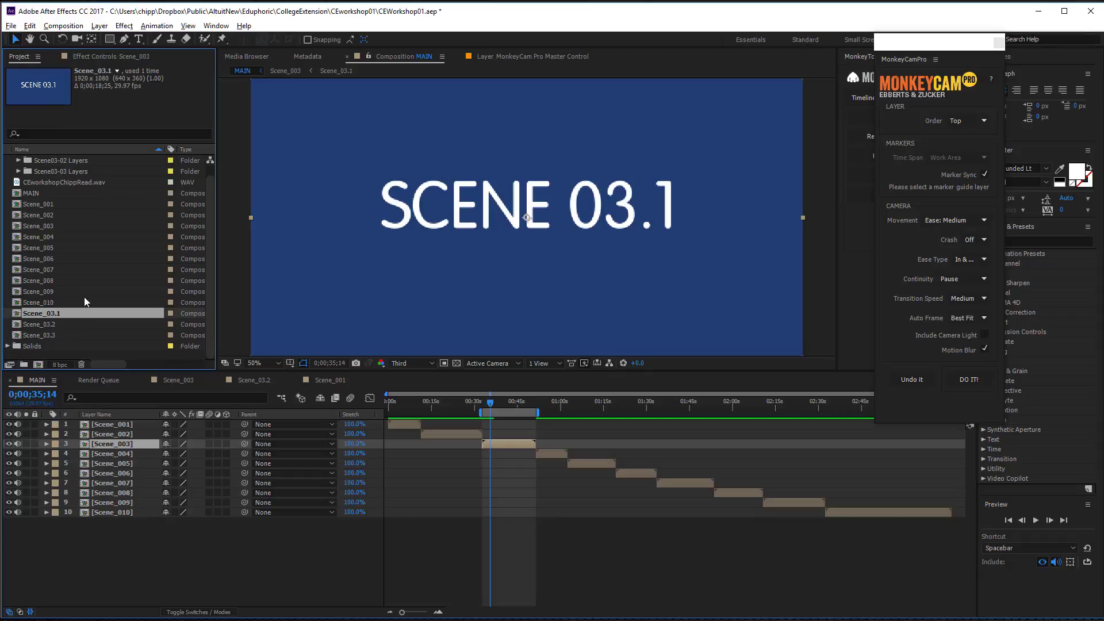
pyautogui.click(54, 182)
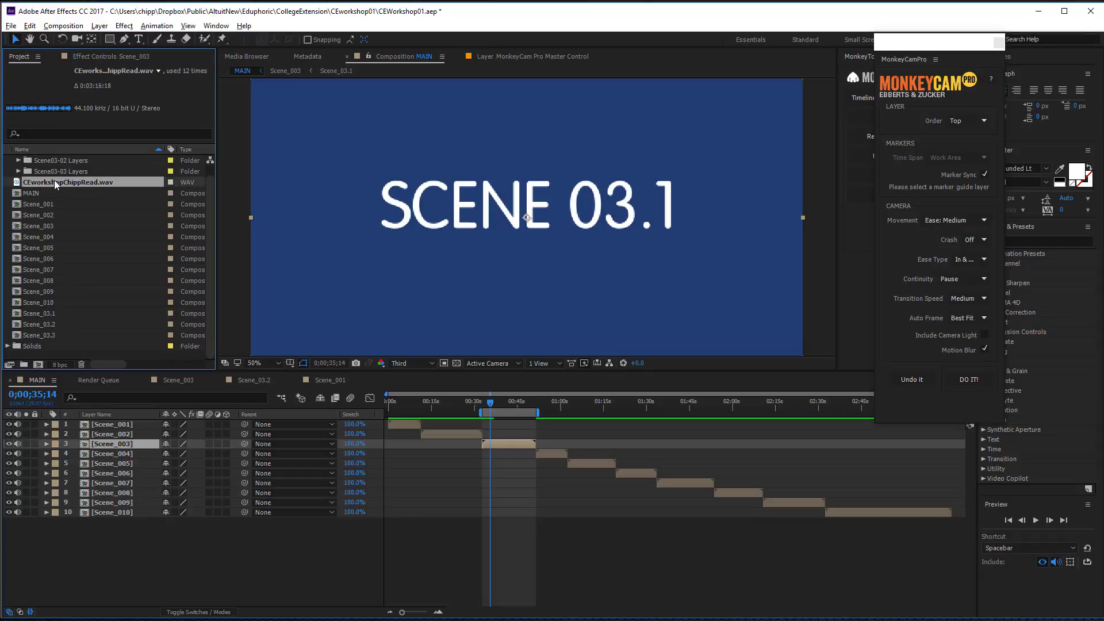
pyautogui.moveTo(56, 182); pyautogui.dragTo(51, 523)
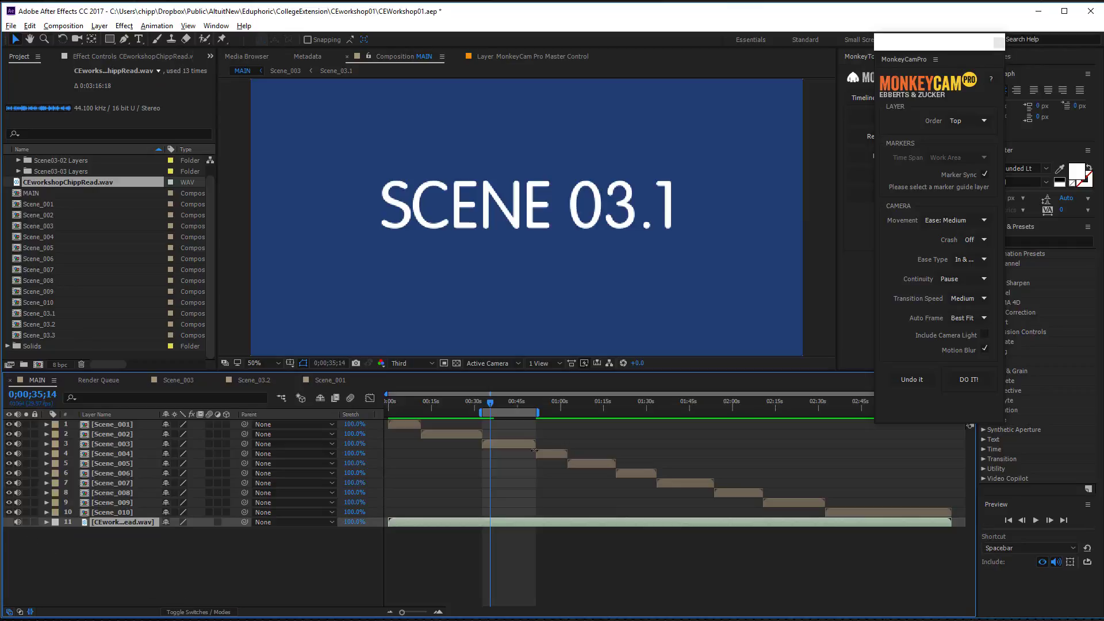
# Step: Move the work area's start to about 0;00;35;14 in MAIN and preview Scene_003 with the audio
pyautogui.moveTo(482, 412); pyautogui.dragTo(540, 410)
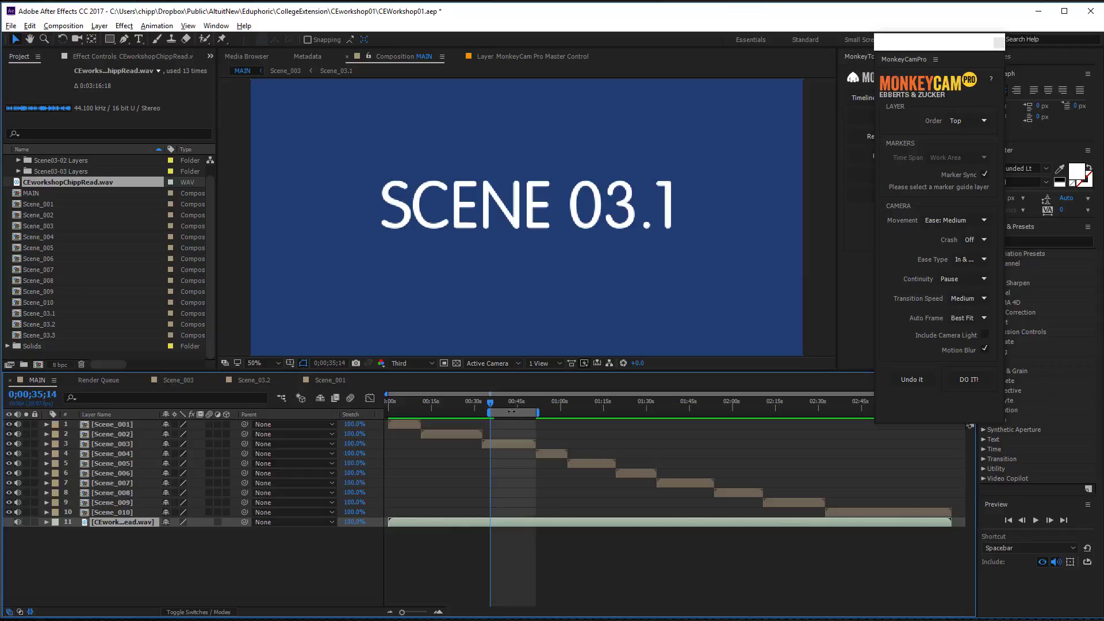
pyautogui.click(486, 409)
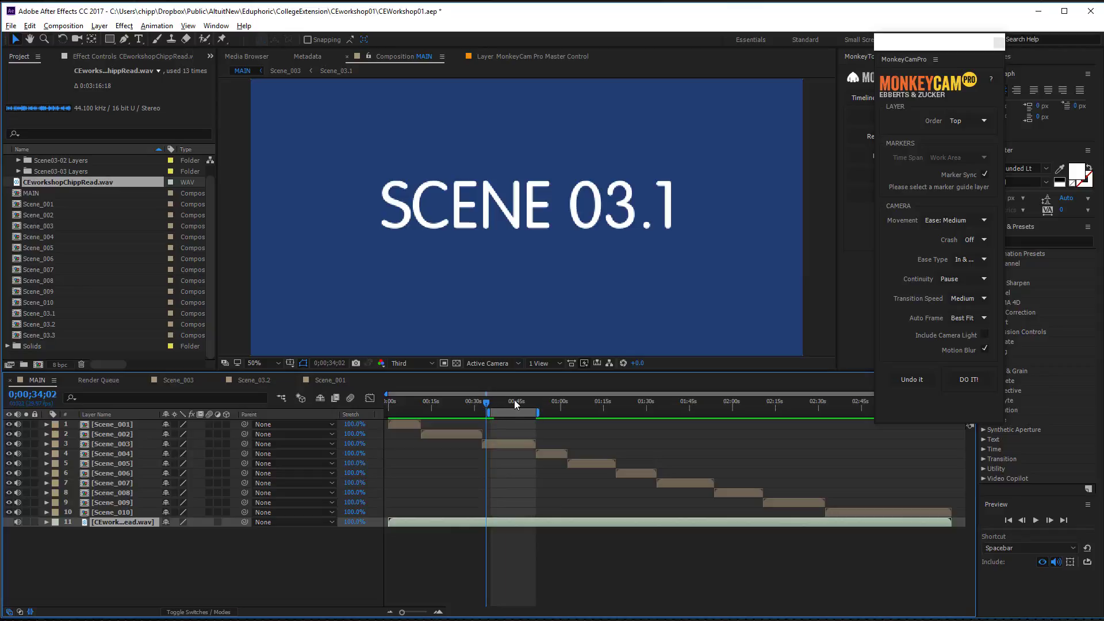
pyautogui.press('space')
pyautogui.press('space')
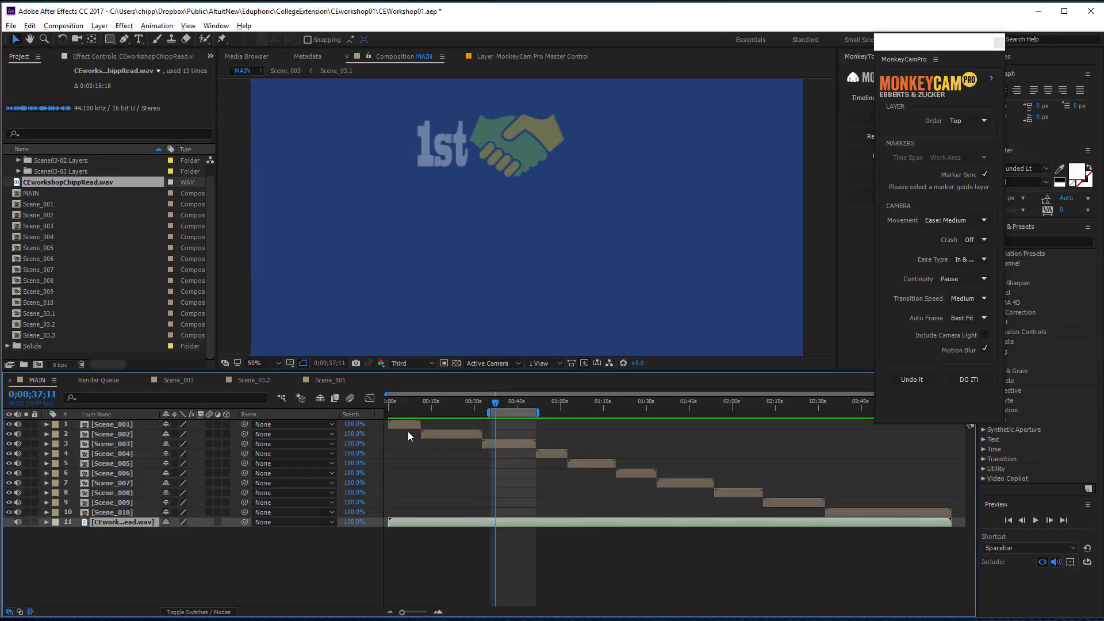